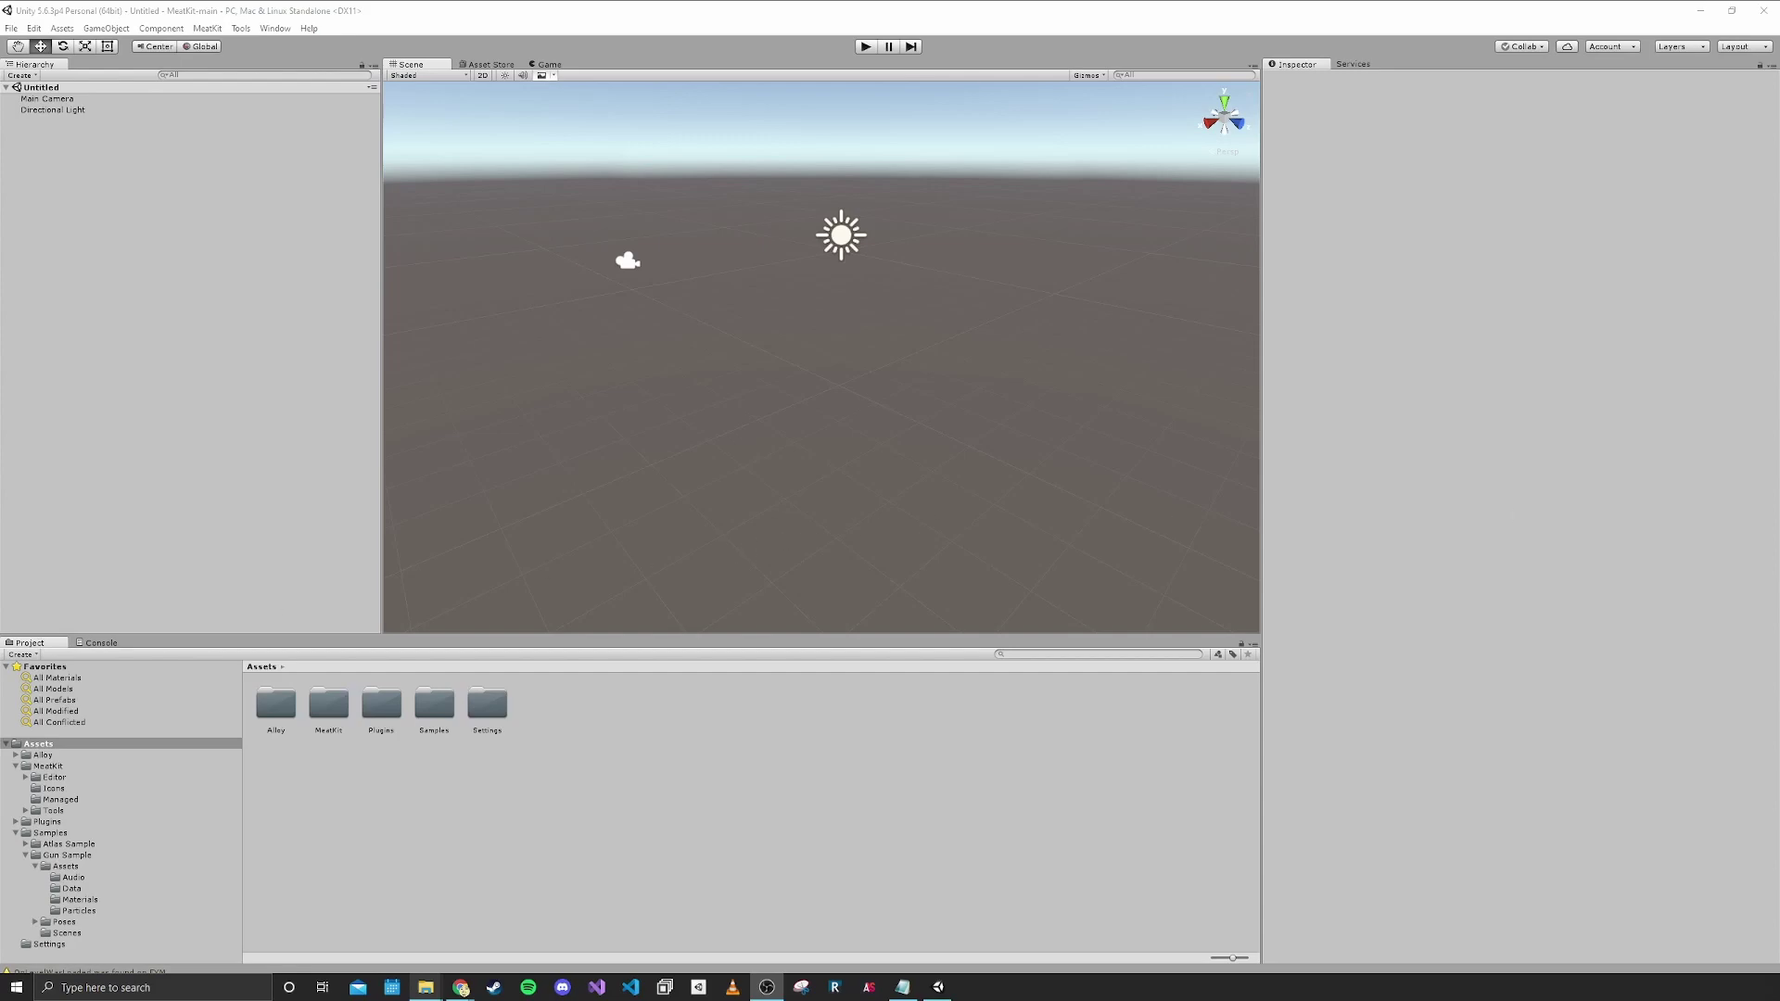
# Create a folder named Guns in the project's Assets root.
pyautogui.moveTo(1779, 306); pyautogui.dragTo(1778, 206)
pyautogui.rightClick(555, 725)
pyautogui.moveTo(594, 475)
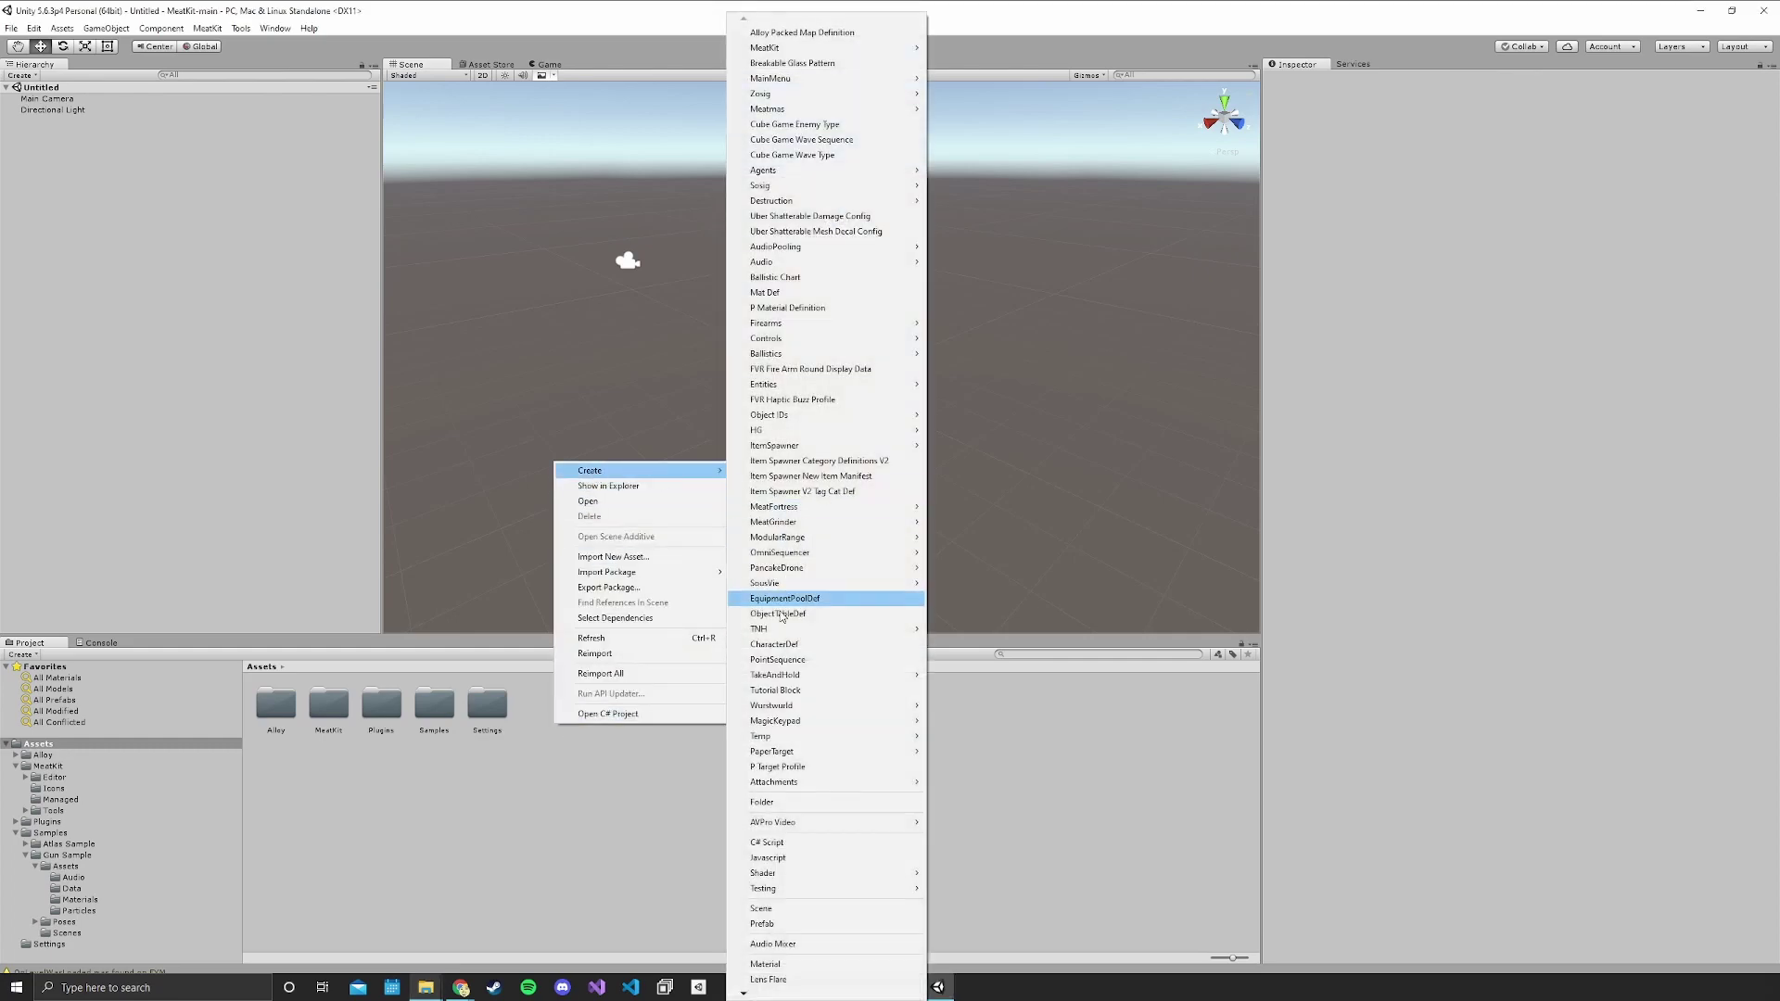
pyautogui.click(761, 803)
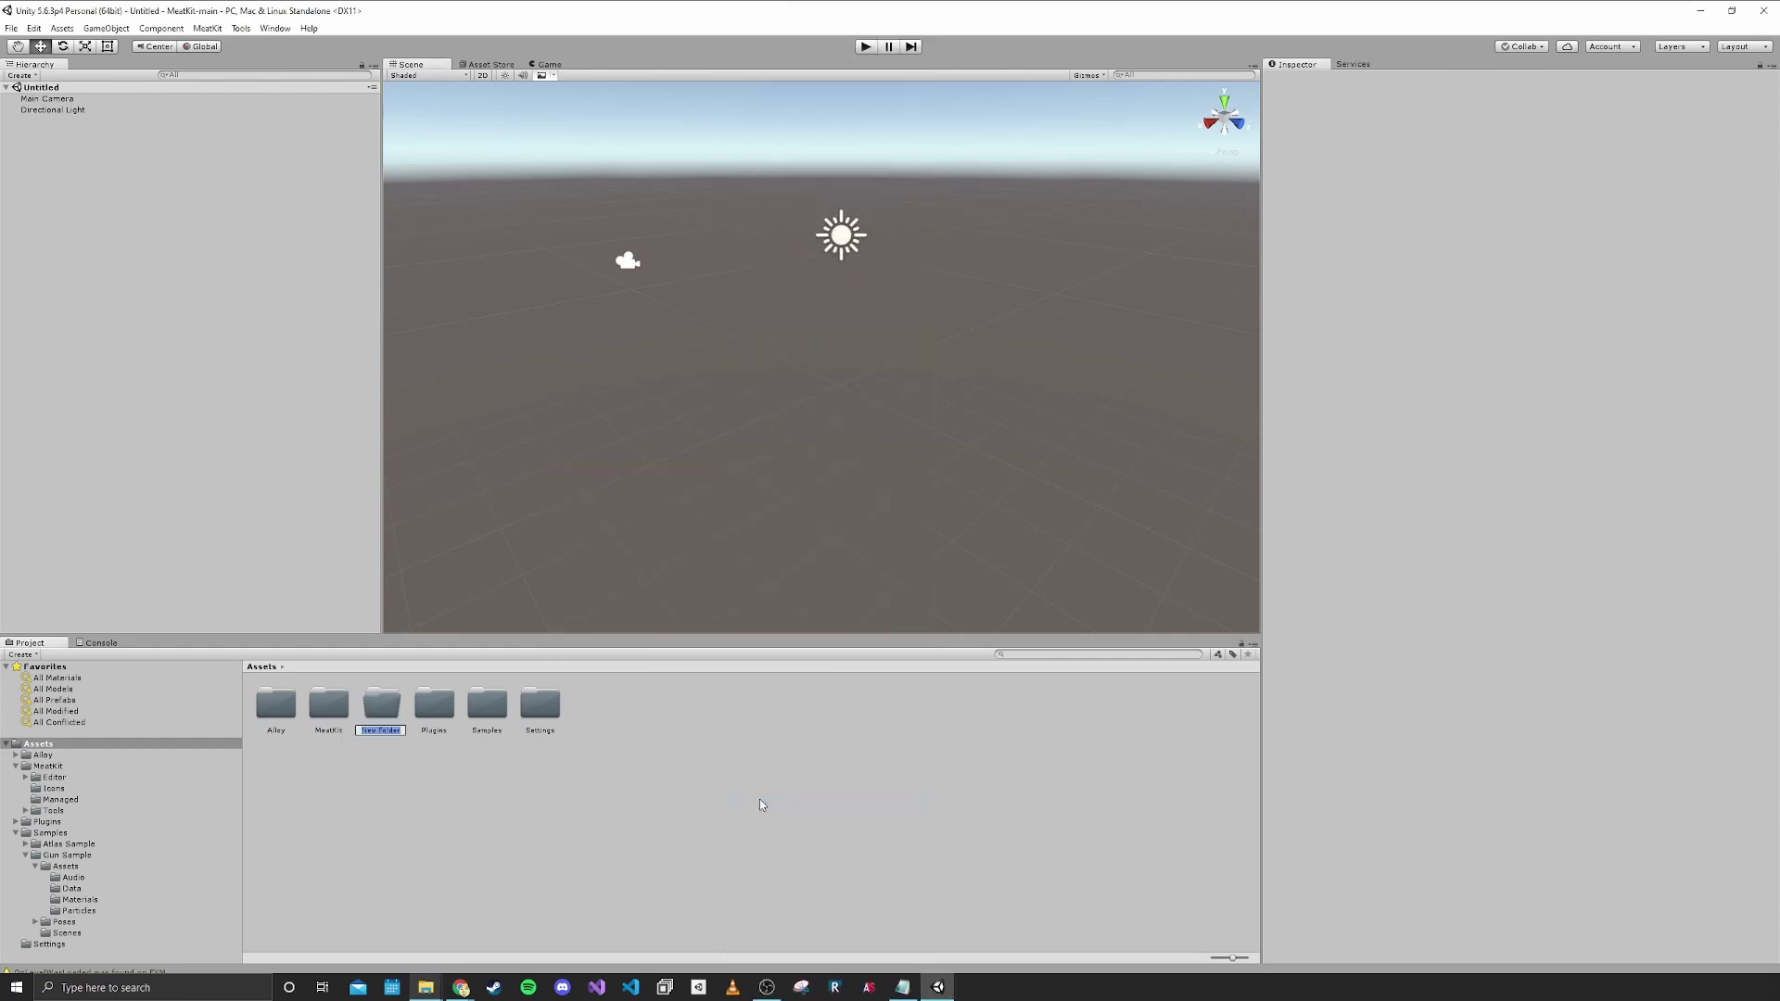
pyautogui.write('Guns')
pyautogui.press('Return')
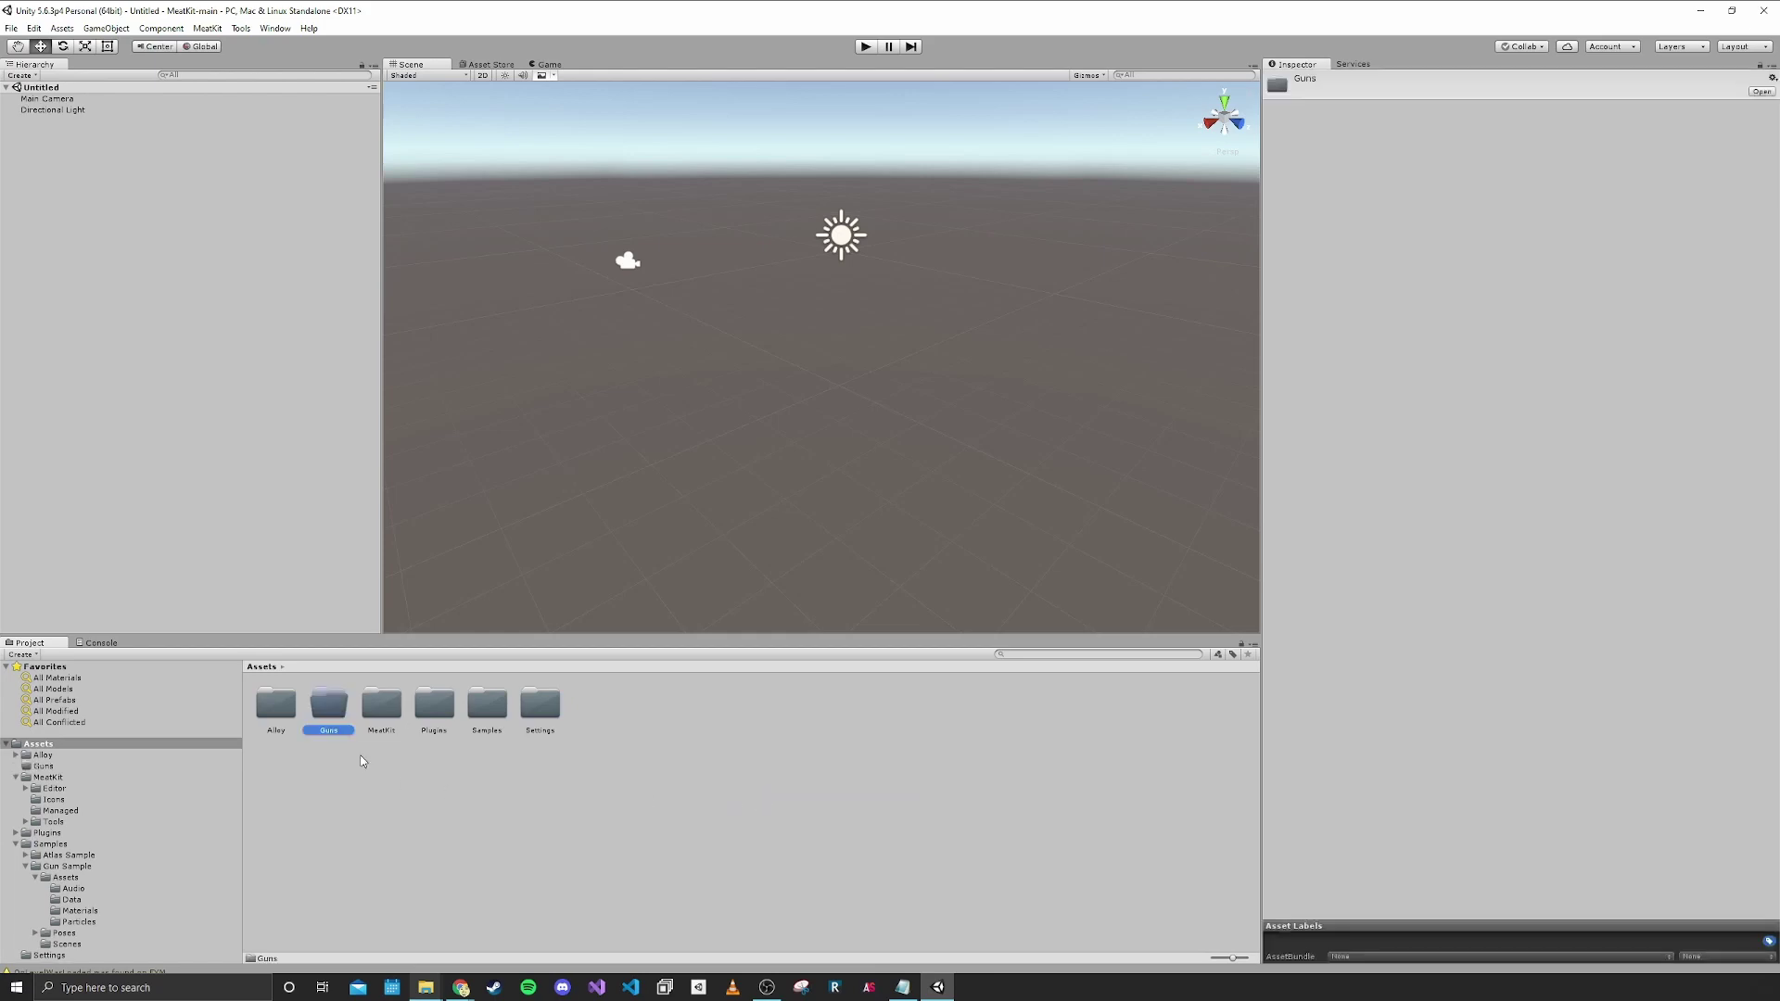
# Create a subfolder named Textures inside the Guns folder.
pyautogui.doubleClick(335, 719)
pyautogui.rightClick(395, 752)
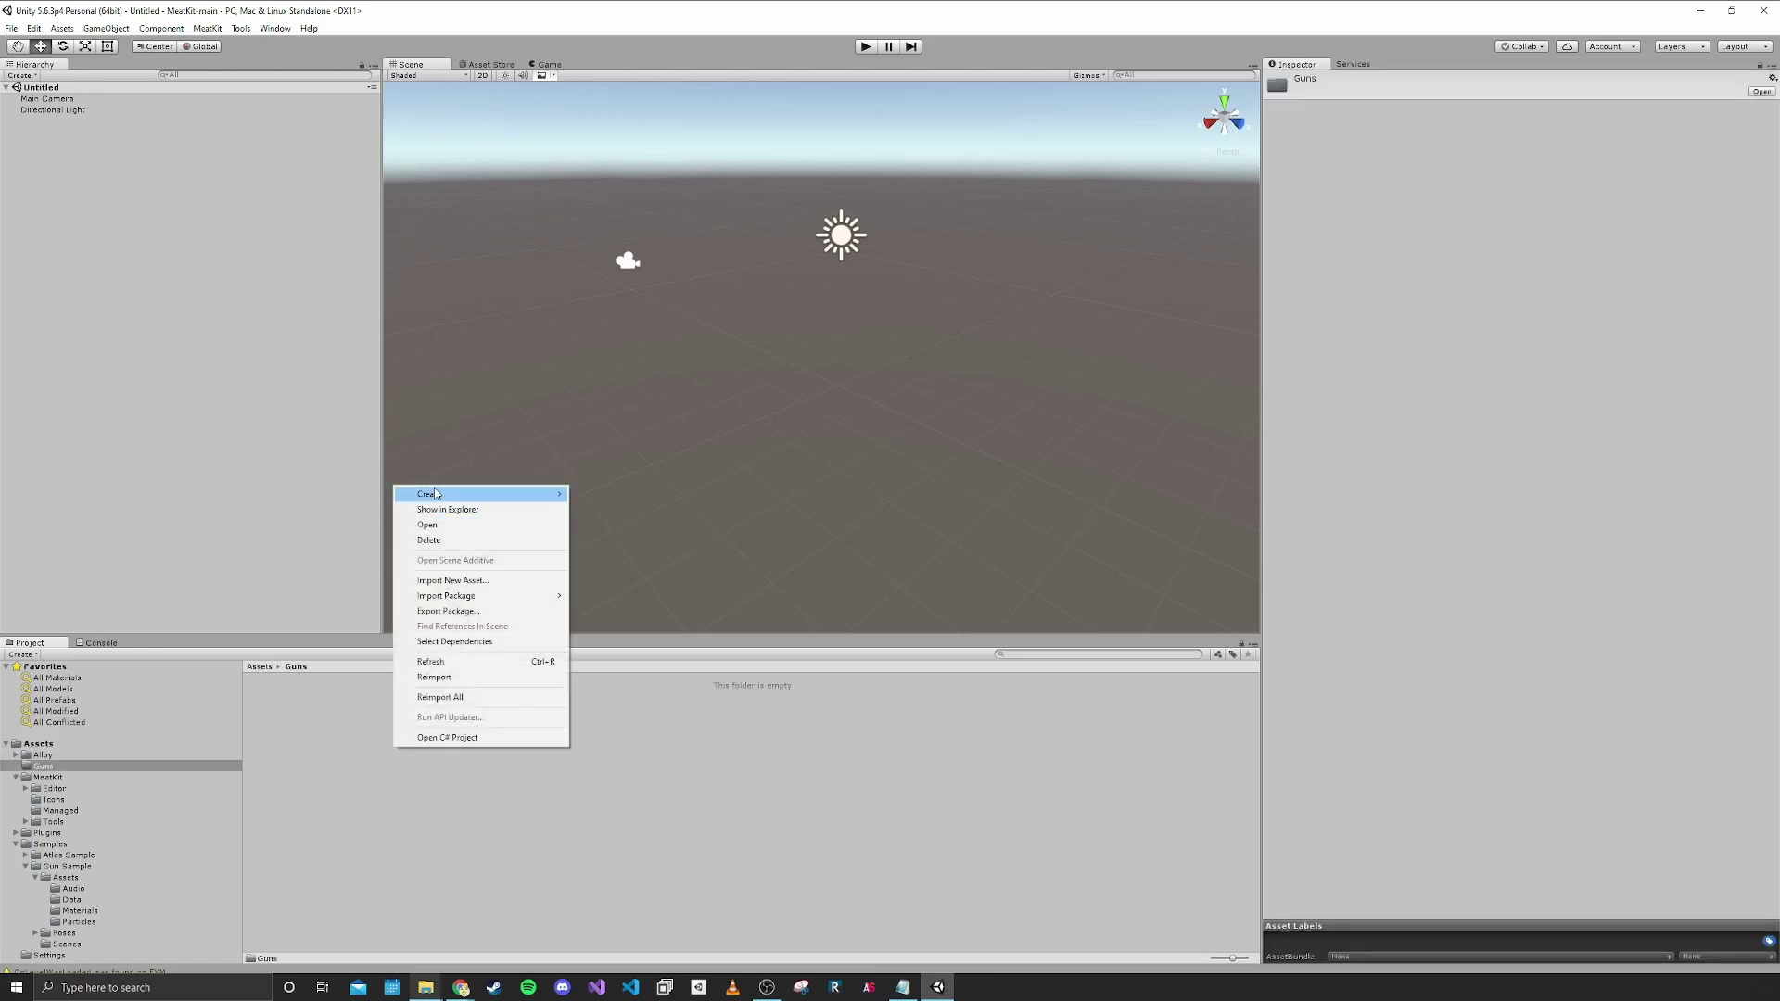
pyautogui.moveTo(436, 494)
pyautogui.click(616, 802)
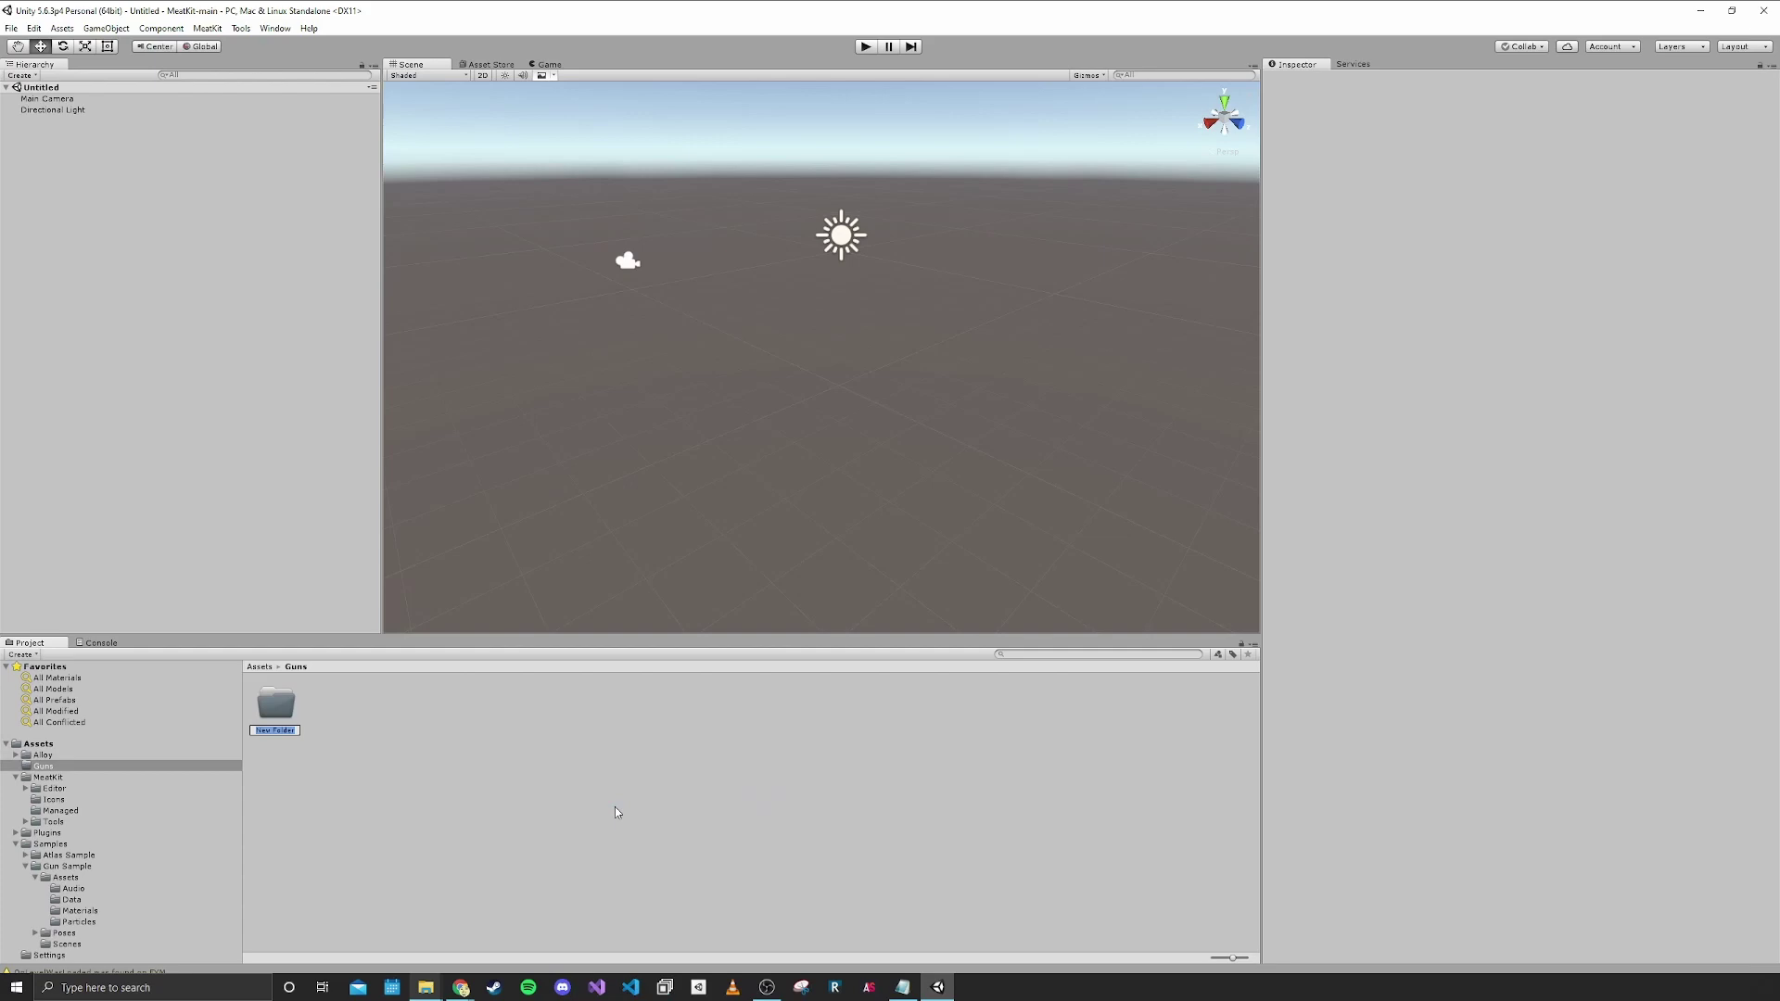
pyautogui.write('Textures')
pyautogui.press('Return')
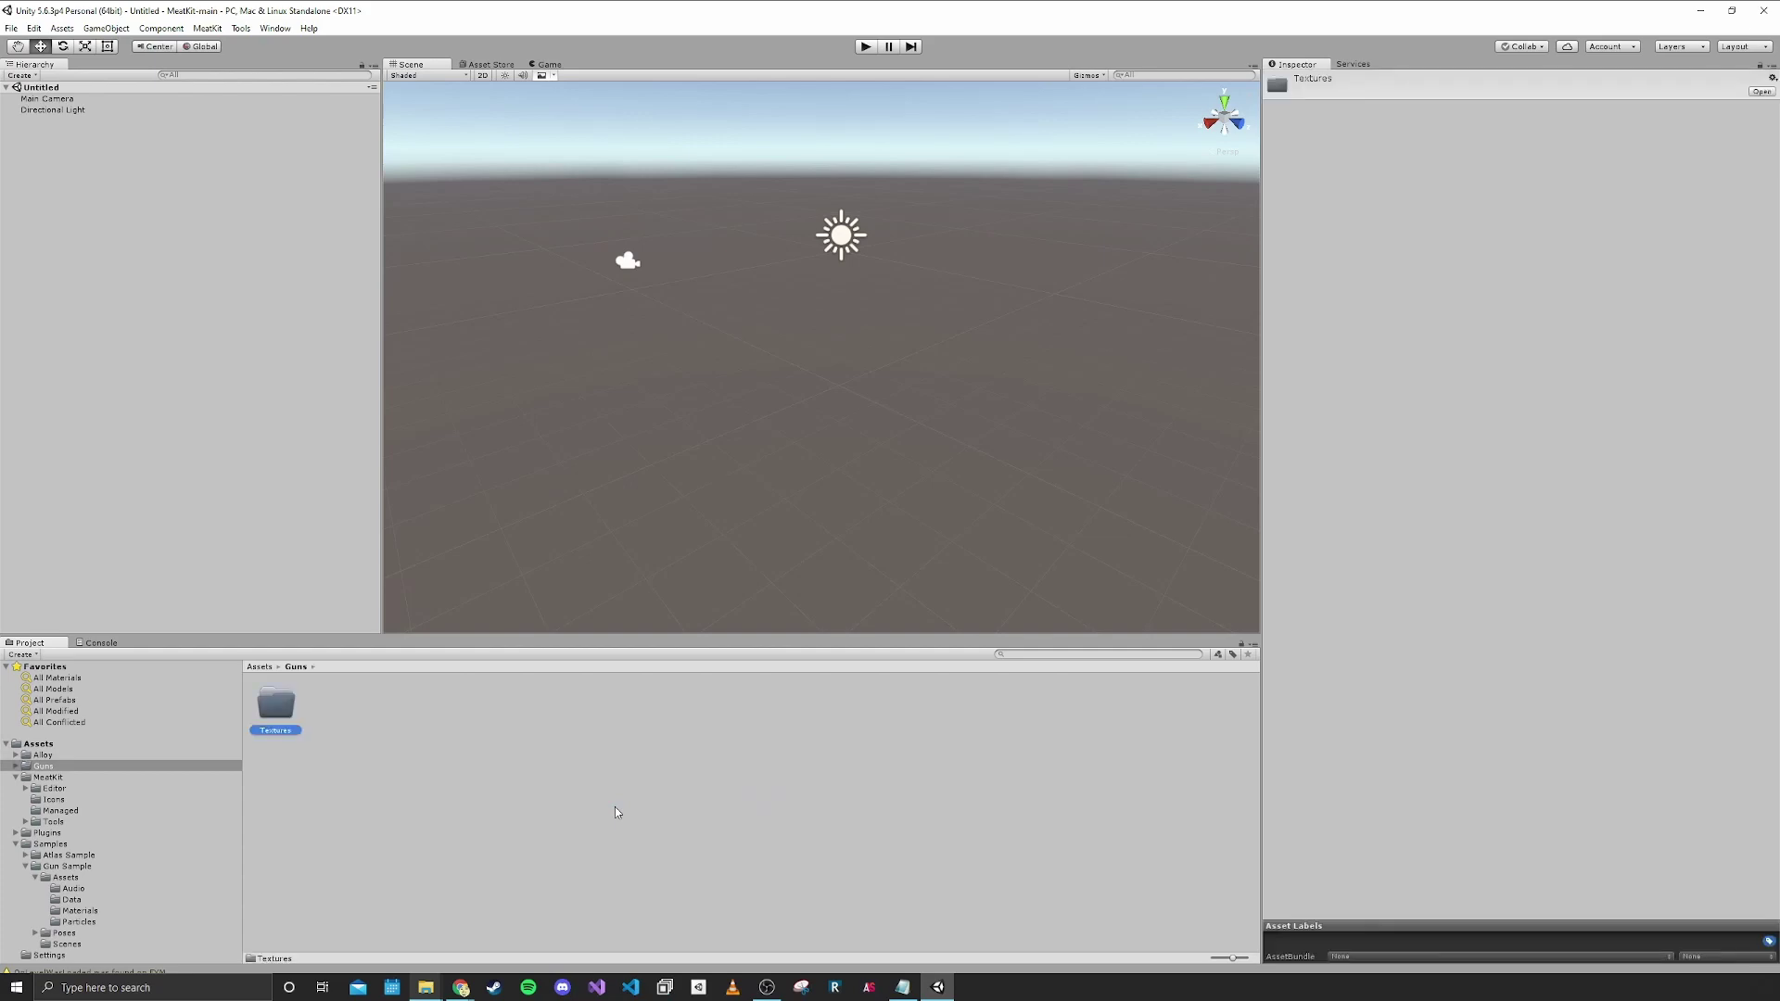
# Import AO.tga, Color.tga, Met.tga, N.tga and Rough.tga from the file explorer into the Guns/Textures folder.
pyautogui.moveTo(1779, 141); pyautogui.dragTo(725, 277)
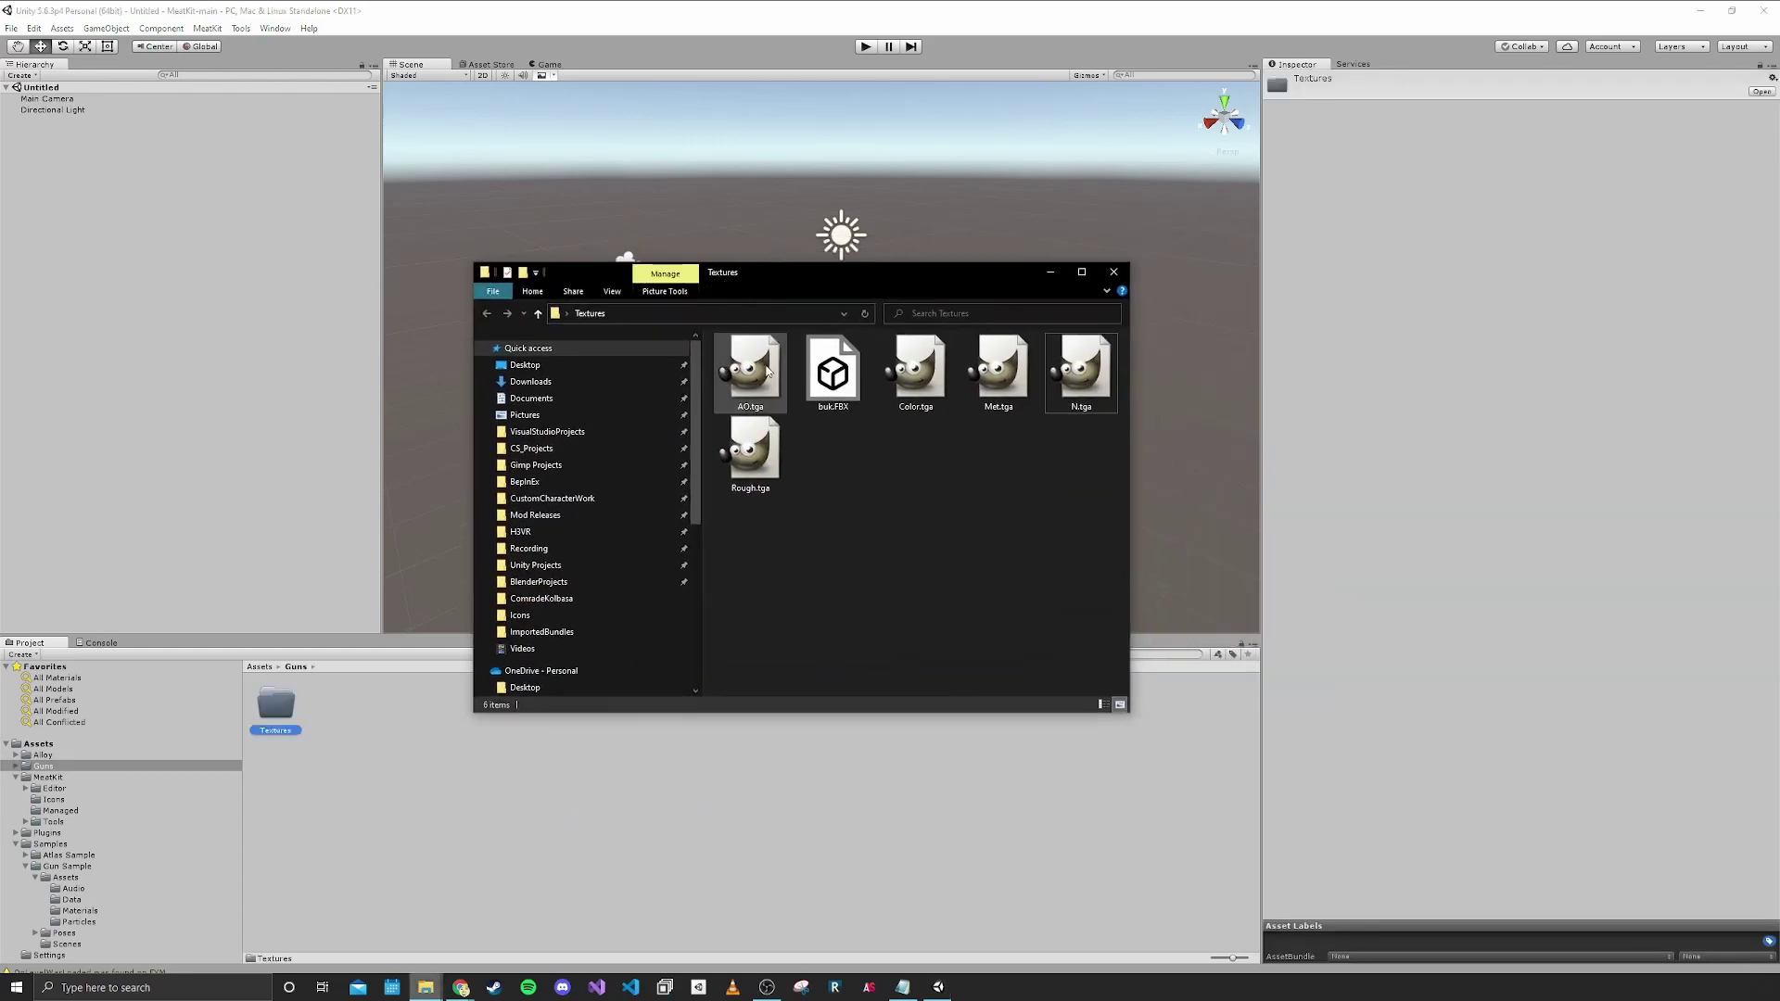
pyautogui.doubleClick(291, 695)
pyautogui.moveTo(425, 987)
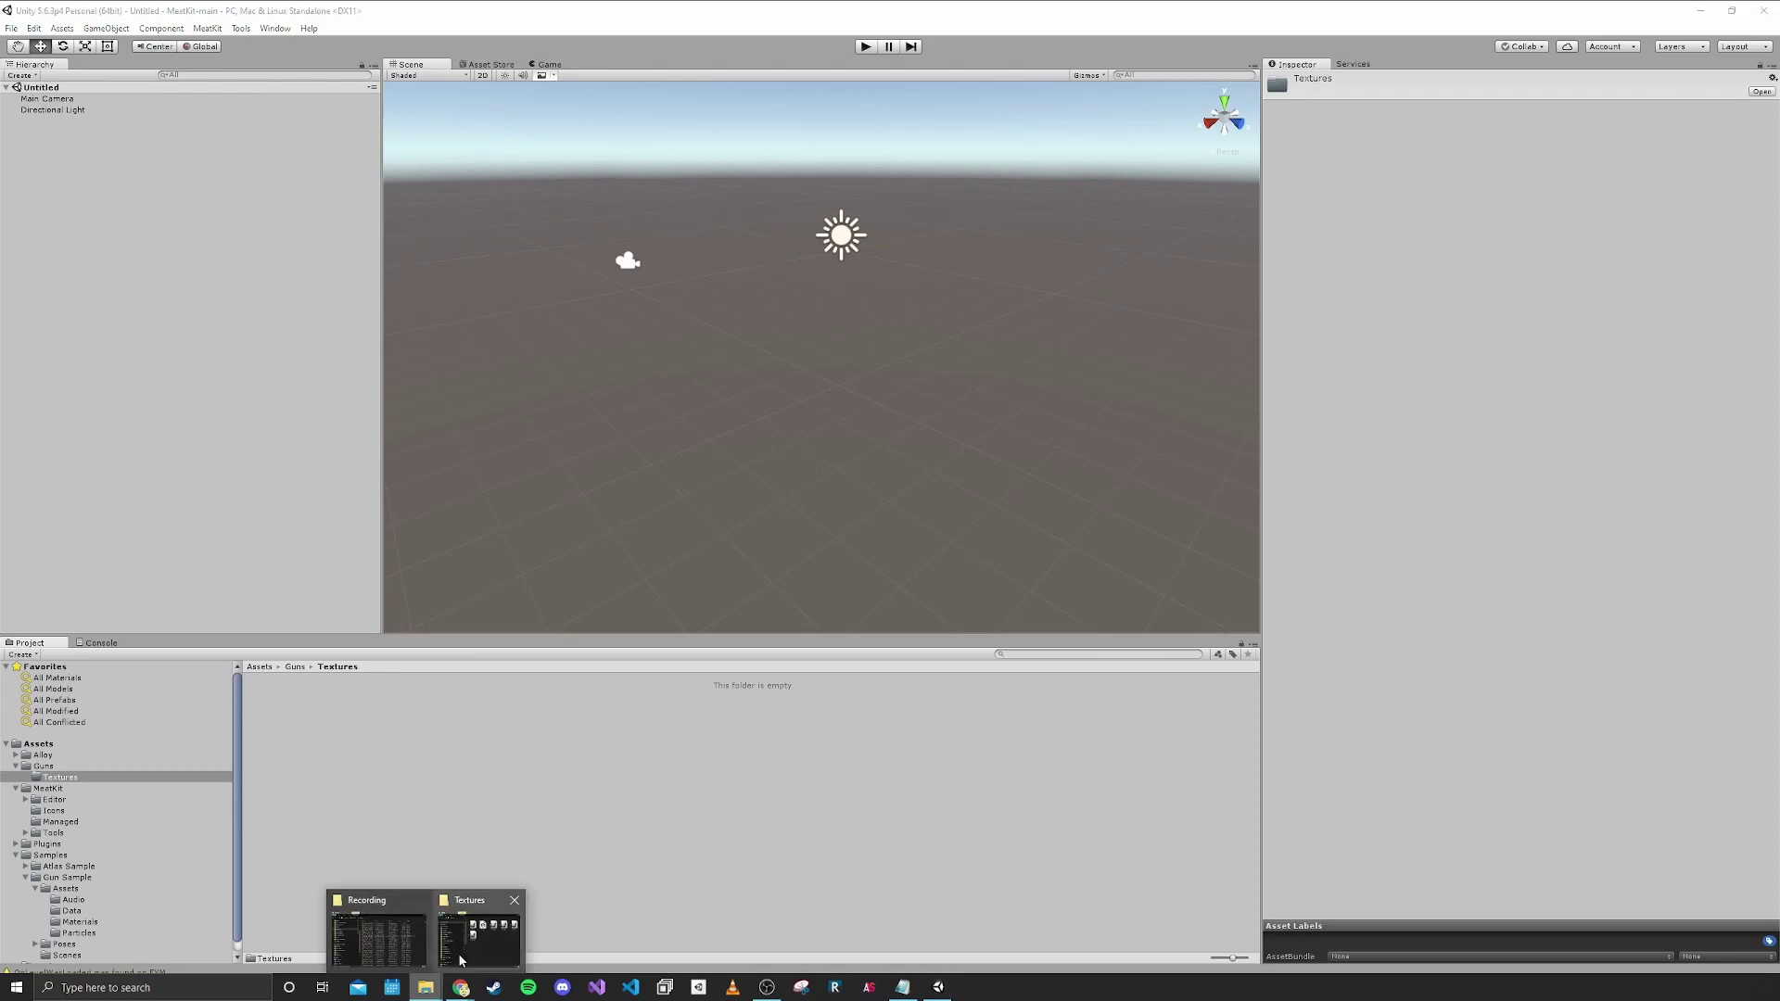
pyautogui.click(385, 950)
pyautogui.click(759, 385)
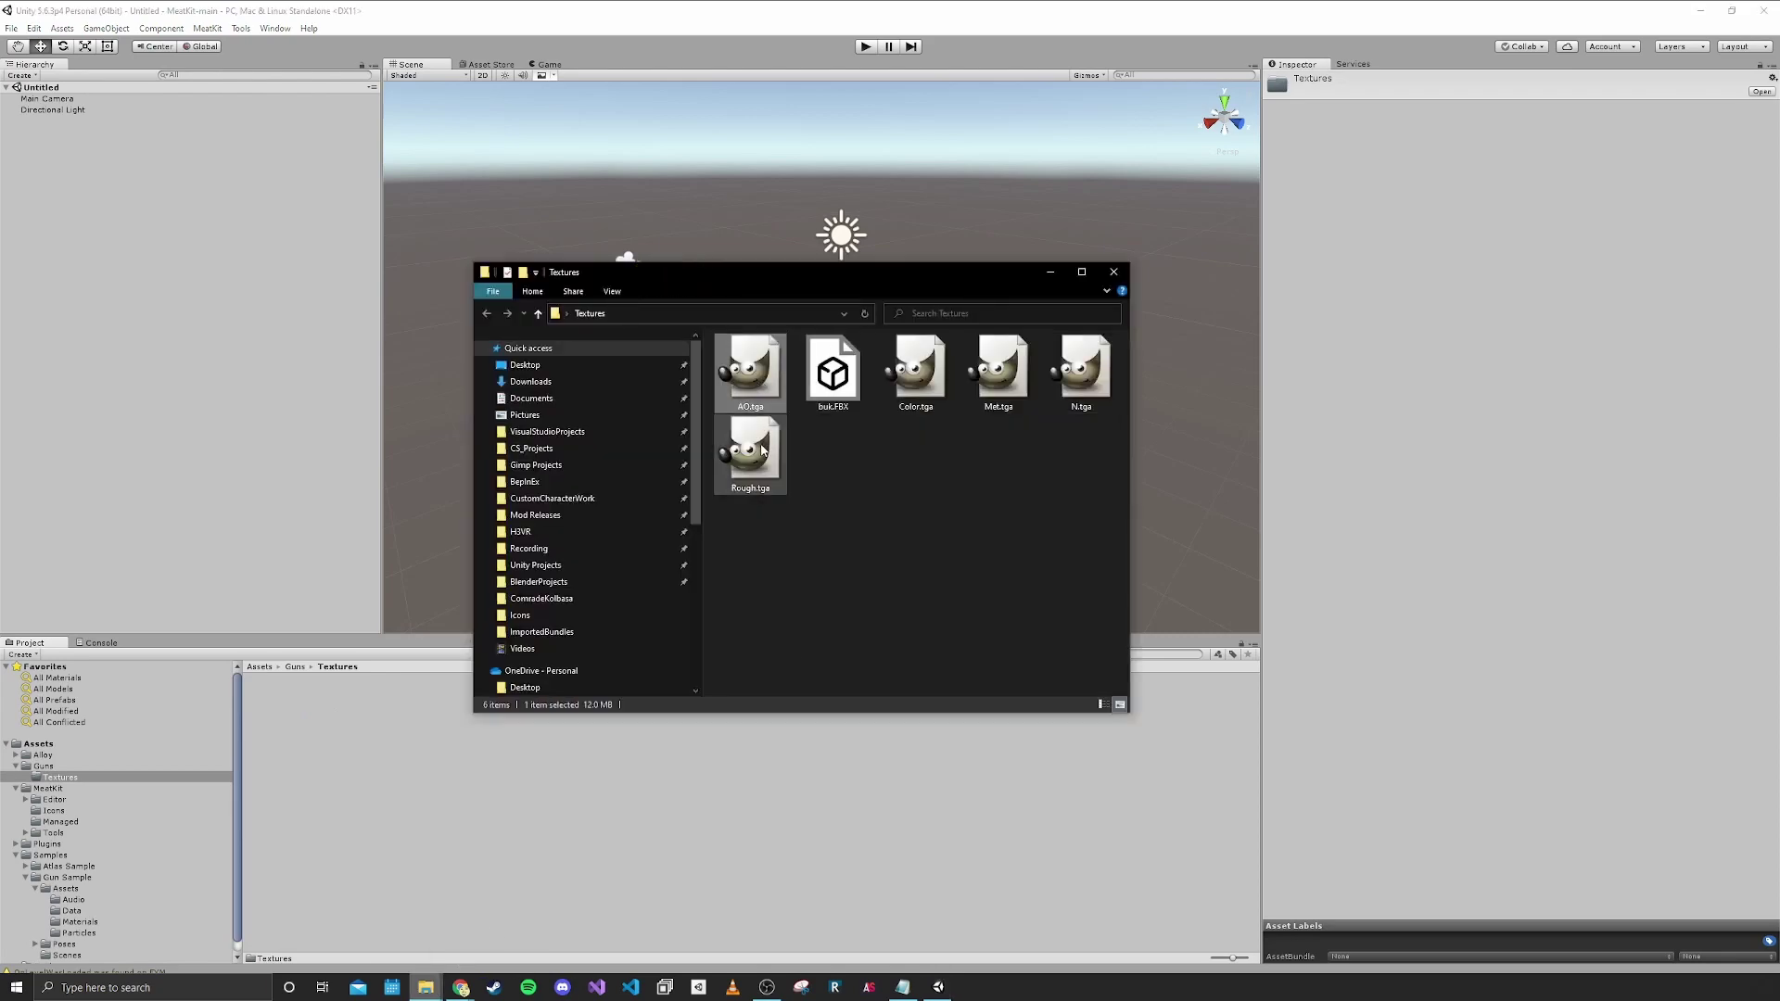
pyautogui.keyDown('ctrl'); pyautogui.click(915, 371); pyautogui.keyUp('ctrl')
pyautogui.keyDown('ctrl'); pyautogui.click(998, 371); pyautogui.keyUp('ctrl')
pyautogui.keyDown('ctrl'); pyautogui.click(1049, 363); pyautogui.keyUp('ctrl')
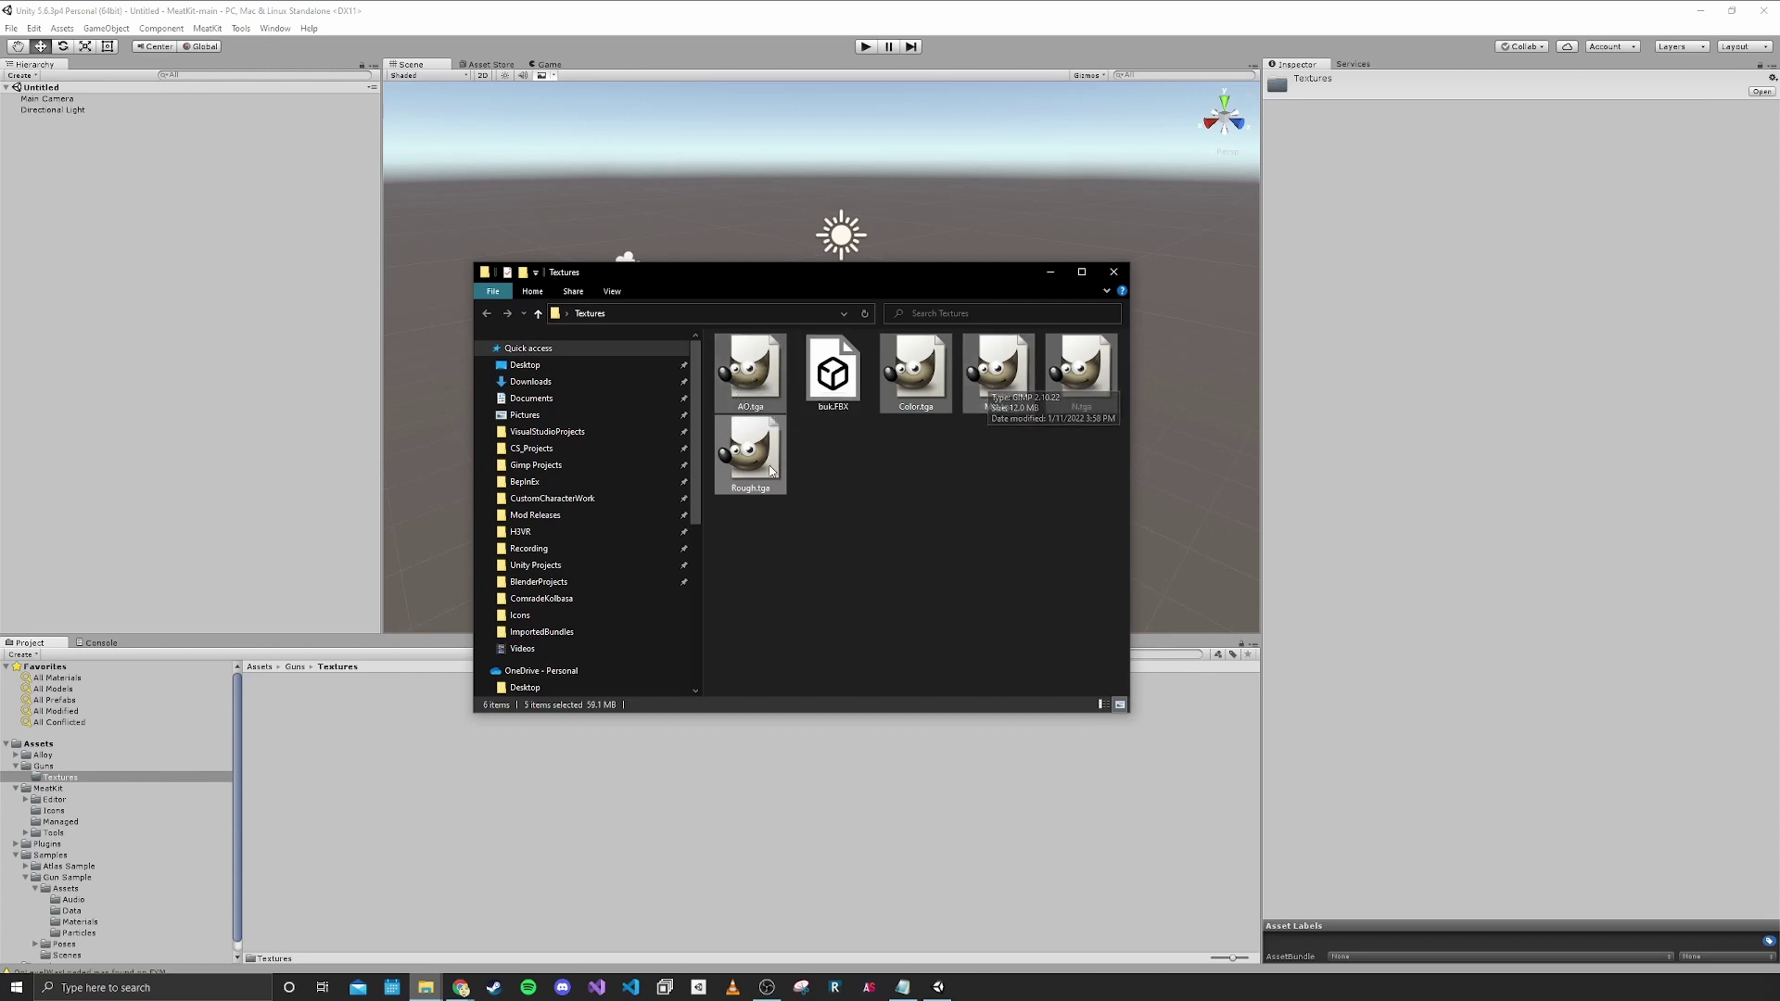
pyautogui.moveTo(1007, 374); pyautogui.dragTo(369, 756)
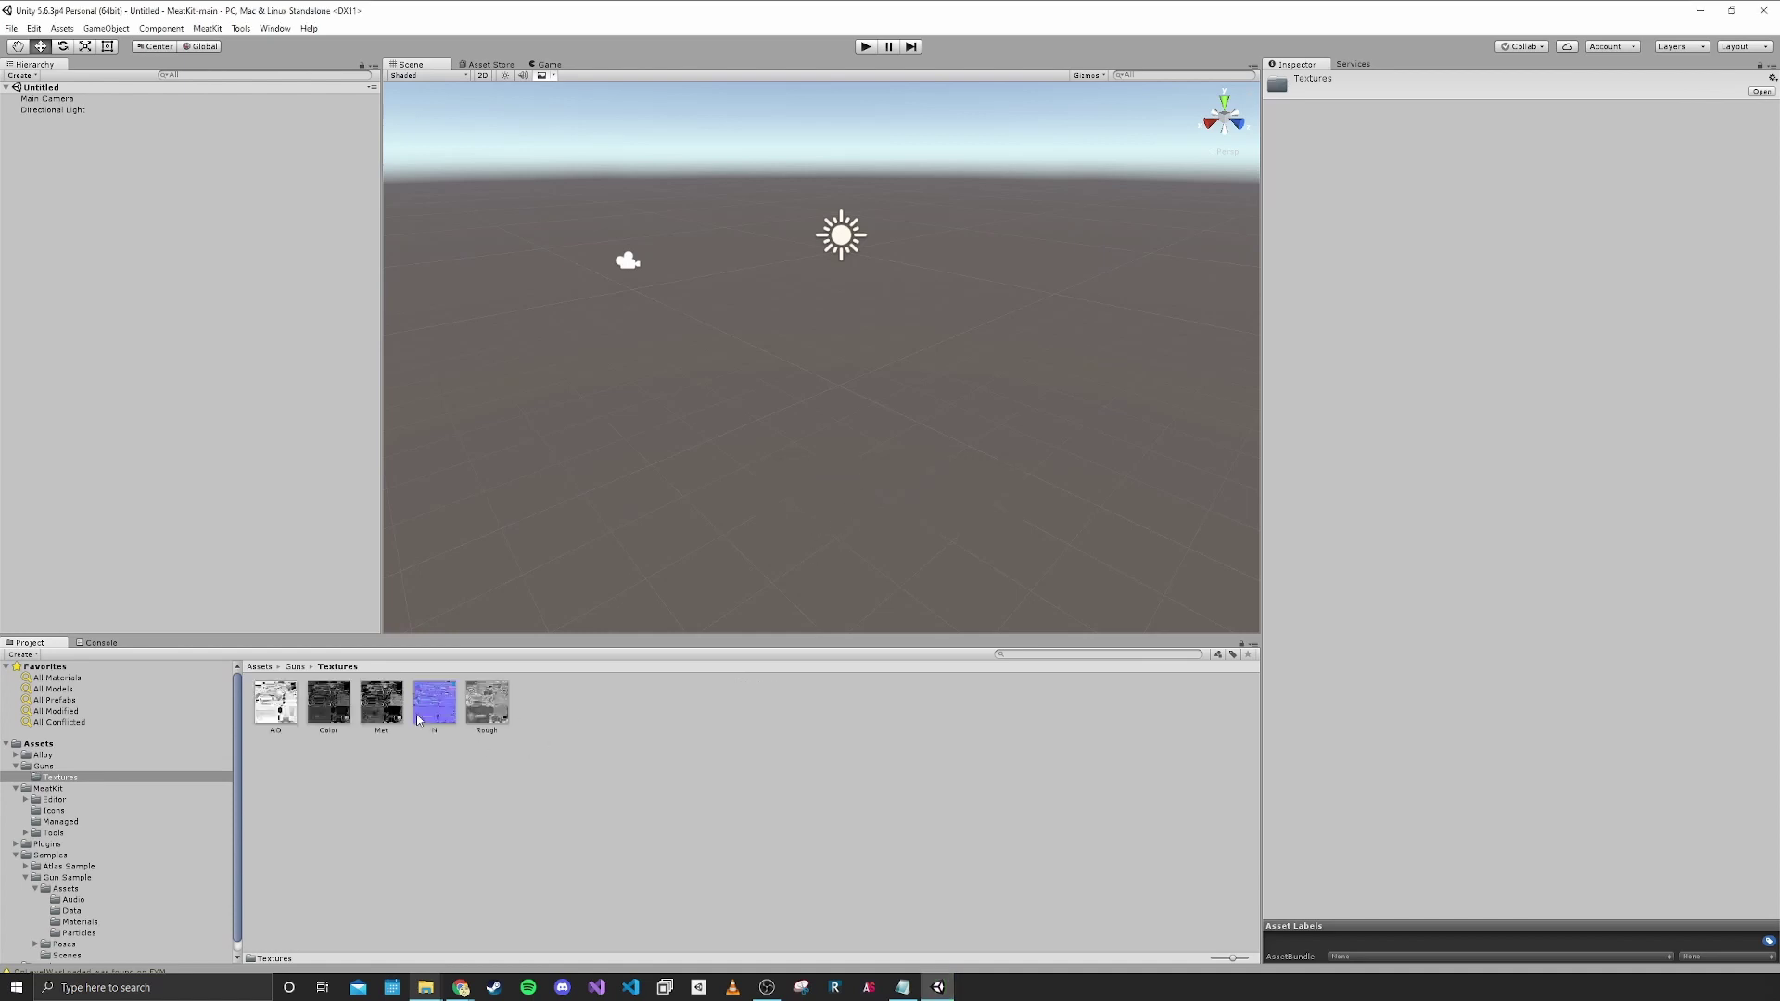
# Import the model file buk.FBX from the file explorer into the Guns folder.
pyautogui.click(306, 668)
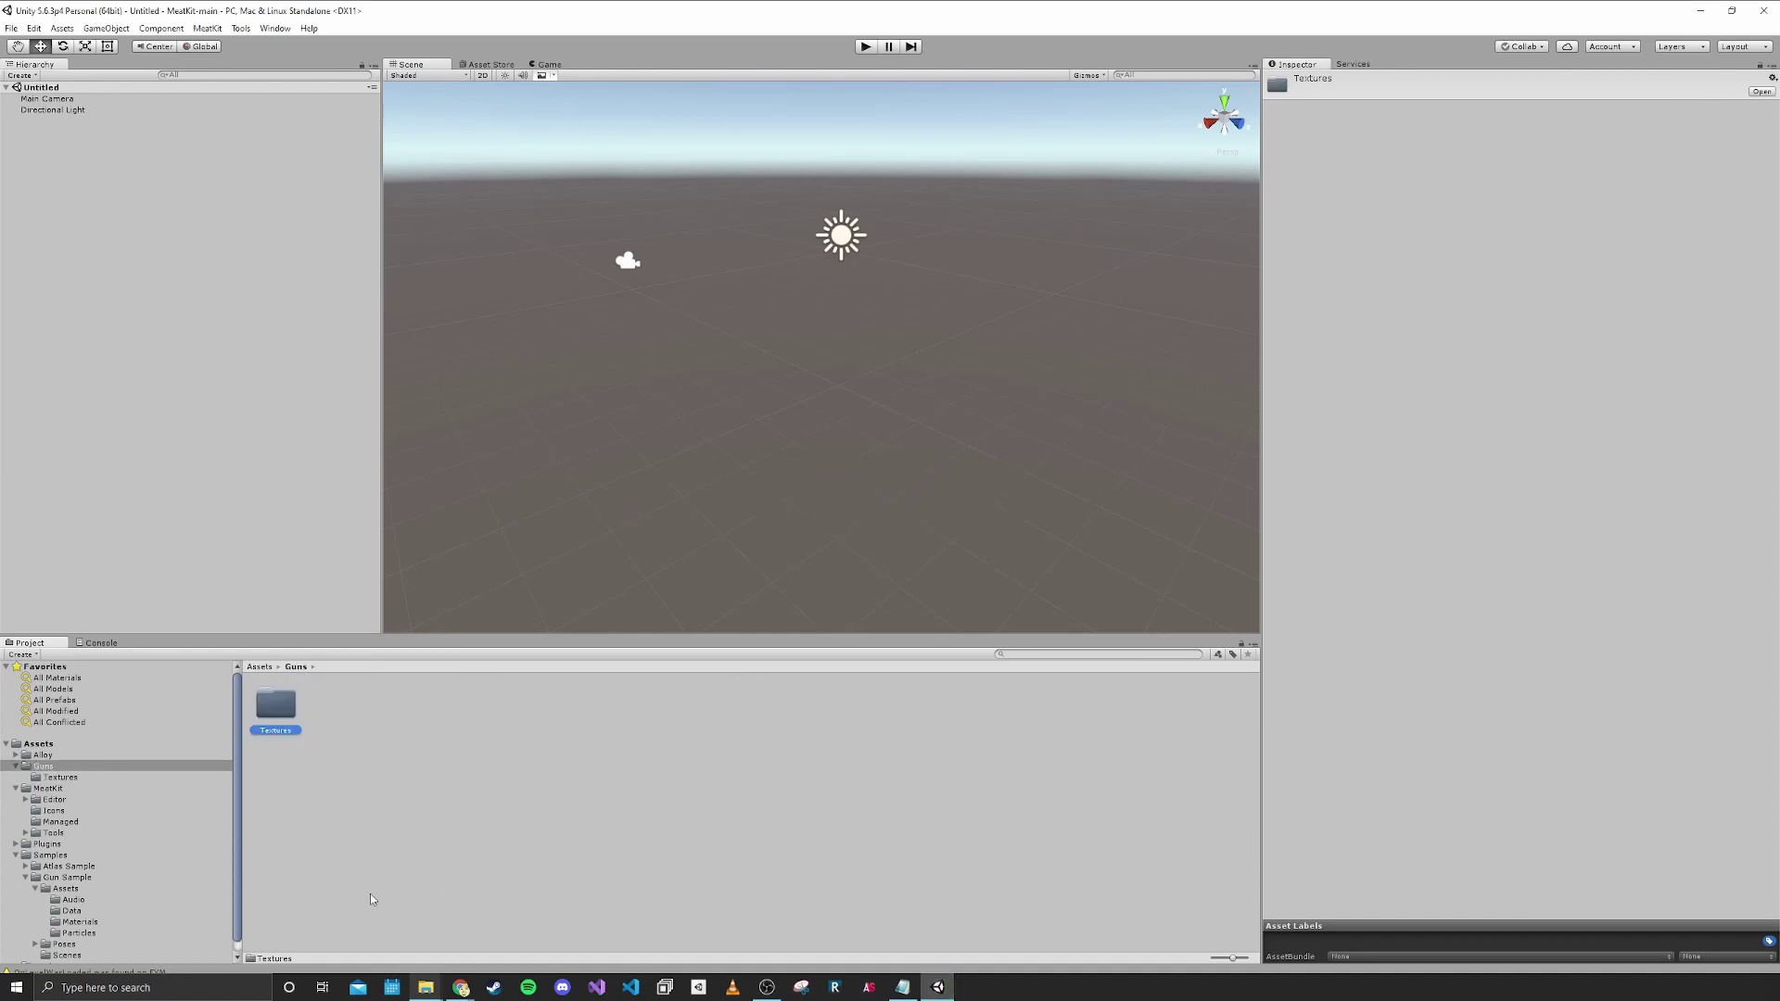
pyautogui.moveTo(426, 988)
pyautogui.click(477, 927)
pyautogui.click(833, 371)
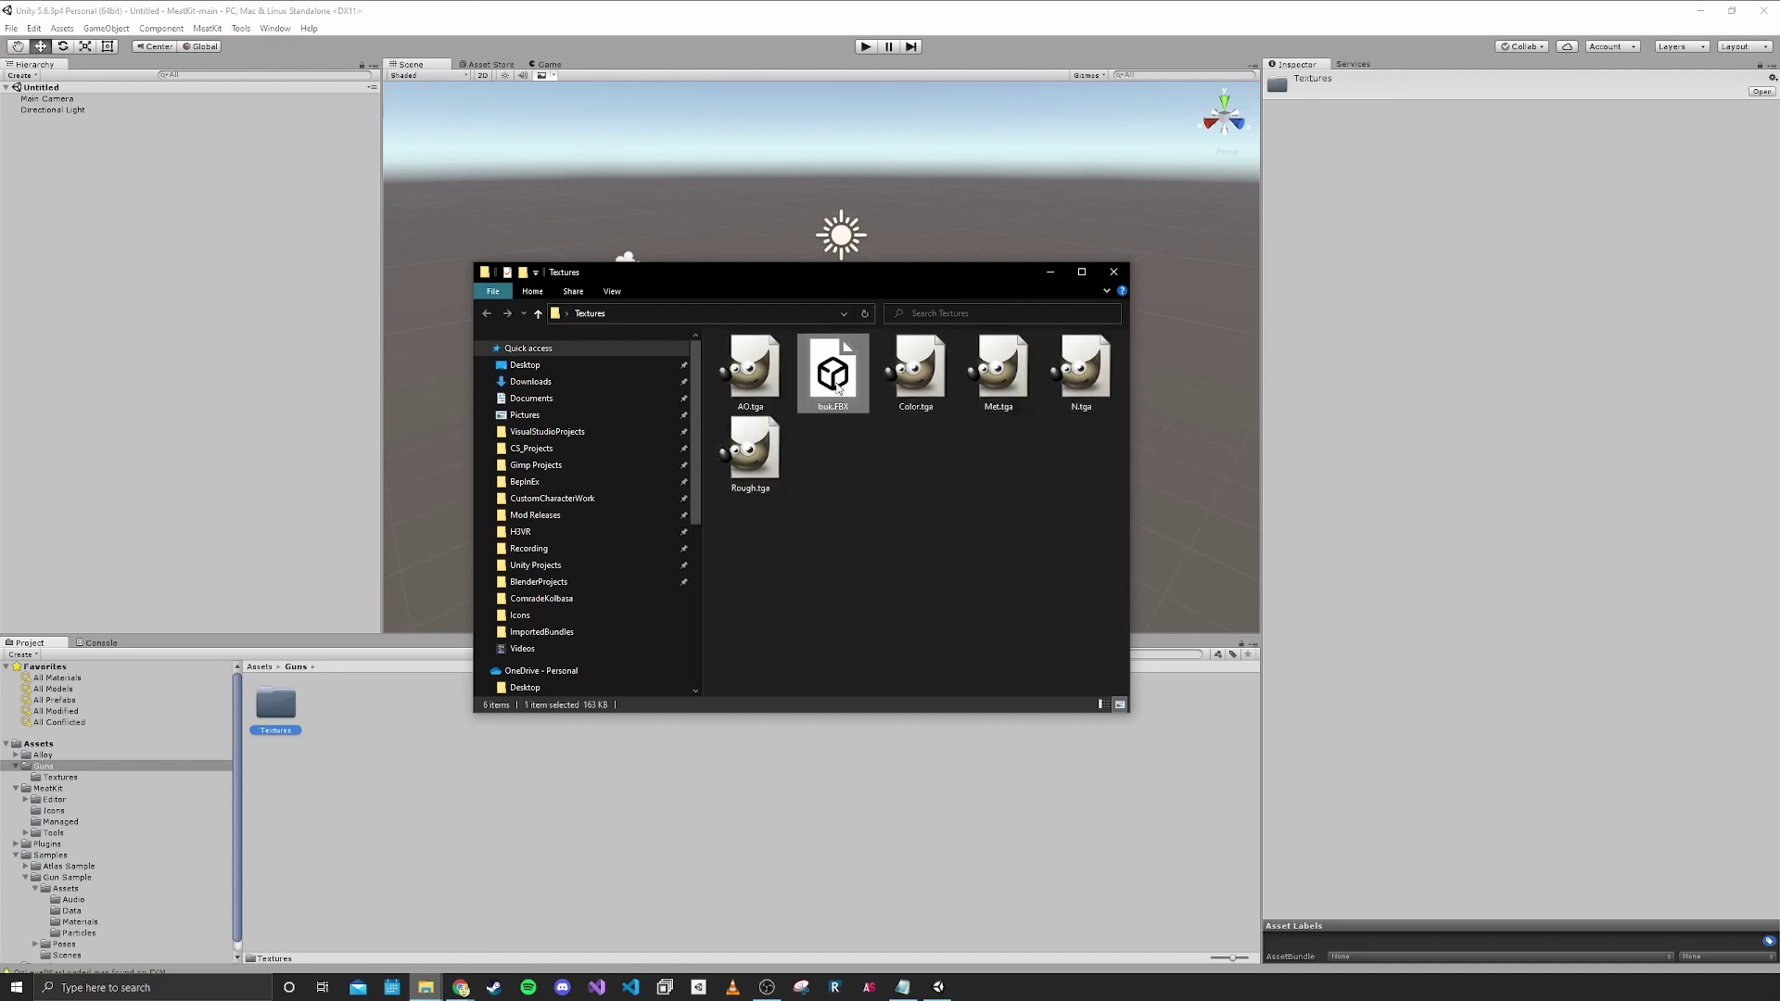
pyautogui.moveTo(832, 371); pyautogui.dragTo(431, 765)
pyautogui.click(435, 725)
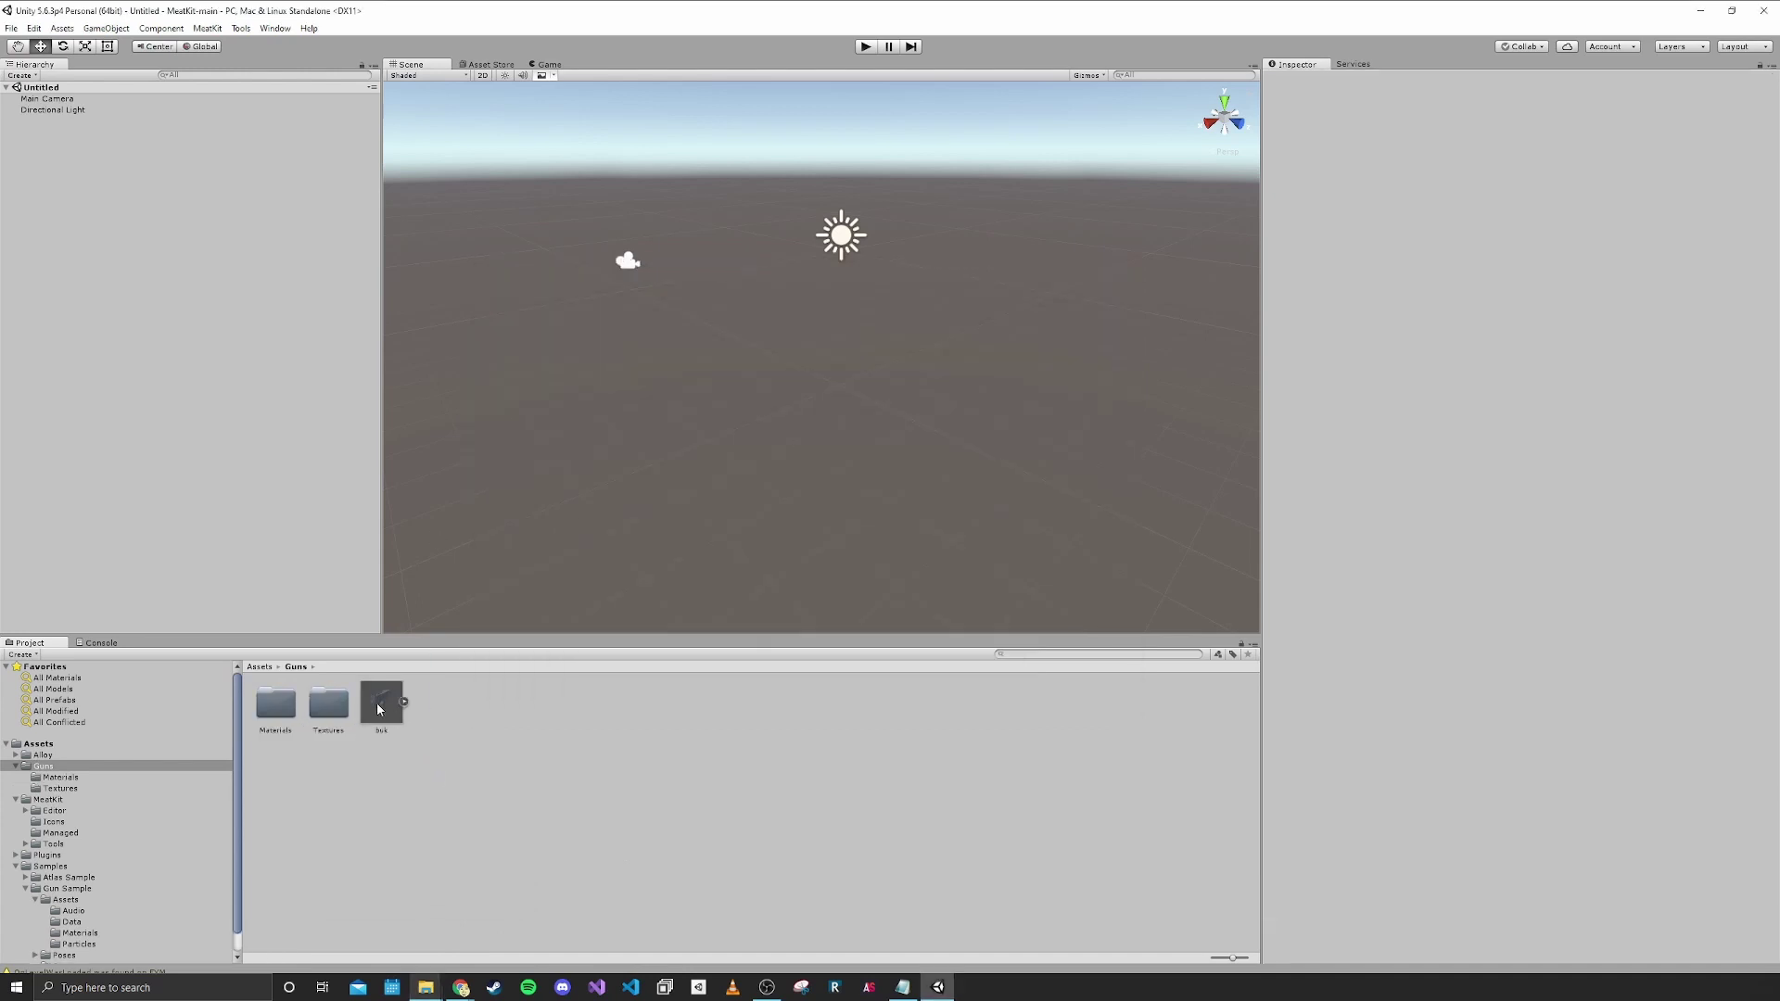
# Place the buk model in the scene and frame it from the side.
pyautogui.moveTo(381, 705); pyautogui.dragTo(876, 401)
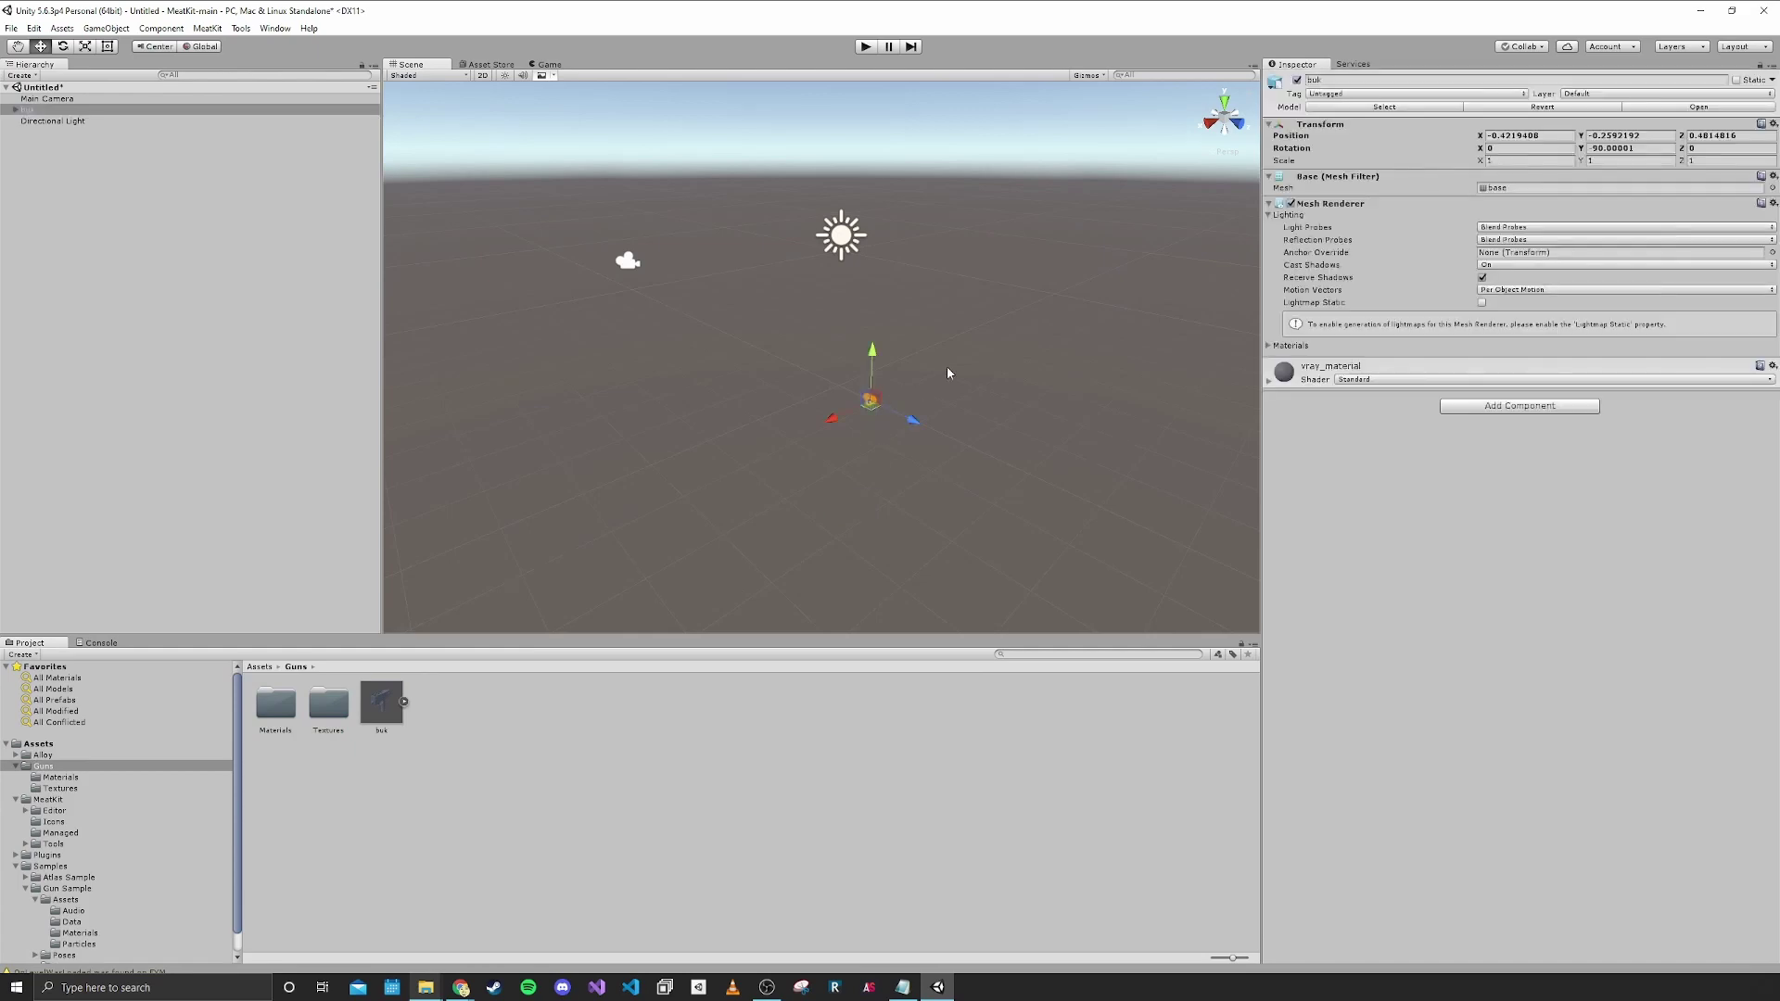
pyautogui.press('f')
pyautogui.moveTo(947, 365); pyautogui.dragTo(1002, 388, button='right')
pyautogui.moveTo(1001, 387); pyautogui.dragTo(1049, 377, button='middle')
pyautogui.moveTo(1047, 378)
pyautogui.keyDown('alt'); pyautogui.mouseDown()
pyautogui.moveTo(1066, 377)
pyautogui.moveTo(993, 386)
pyautogui.moveTo(1116, 365)
pyautogui.moveTo(1038, 369)
pyautogui.mouseUp(); pyautogui.keyUp('alt')
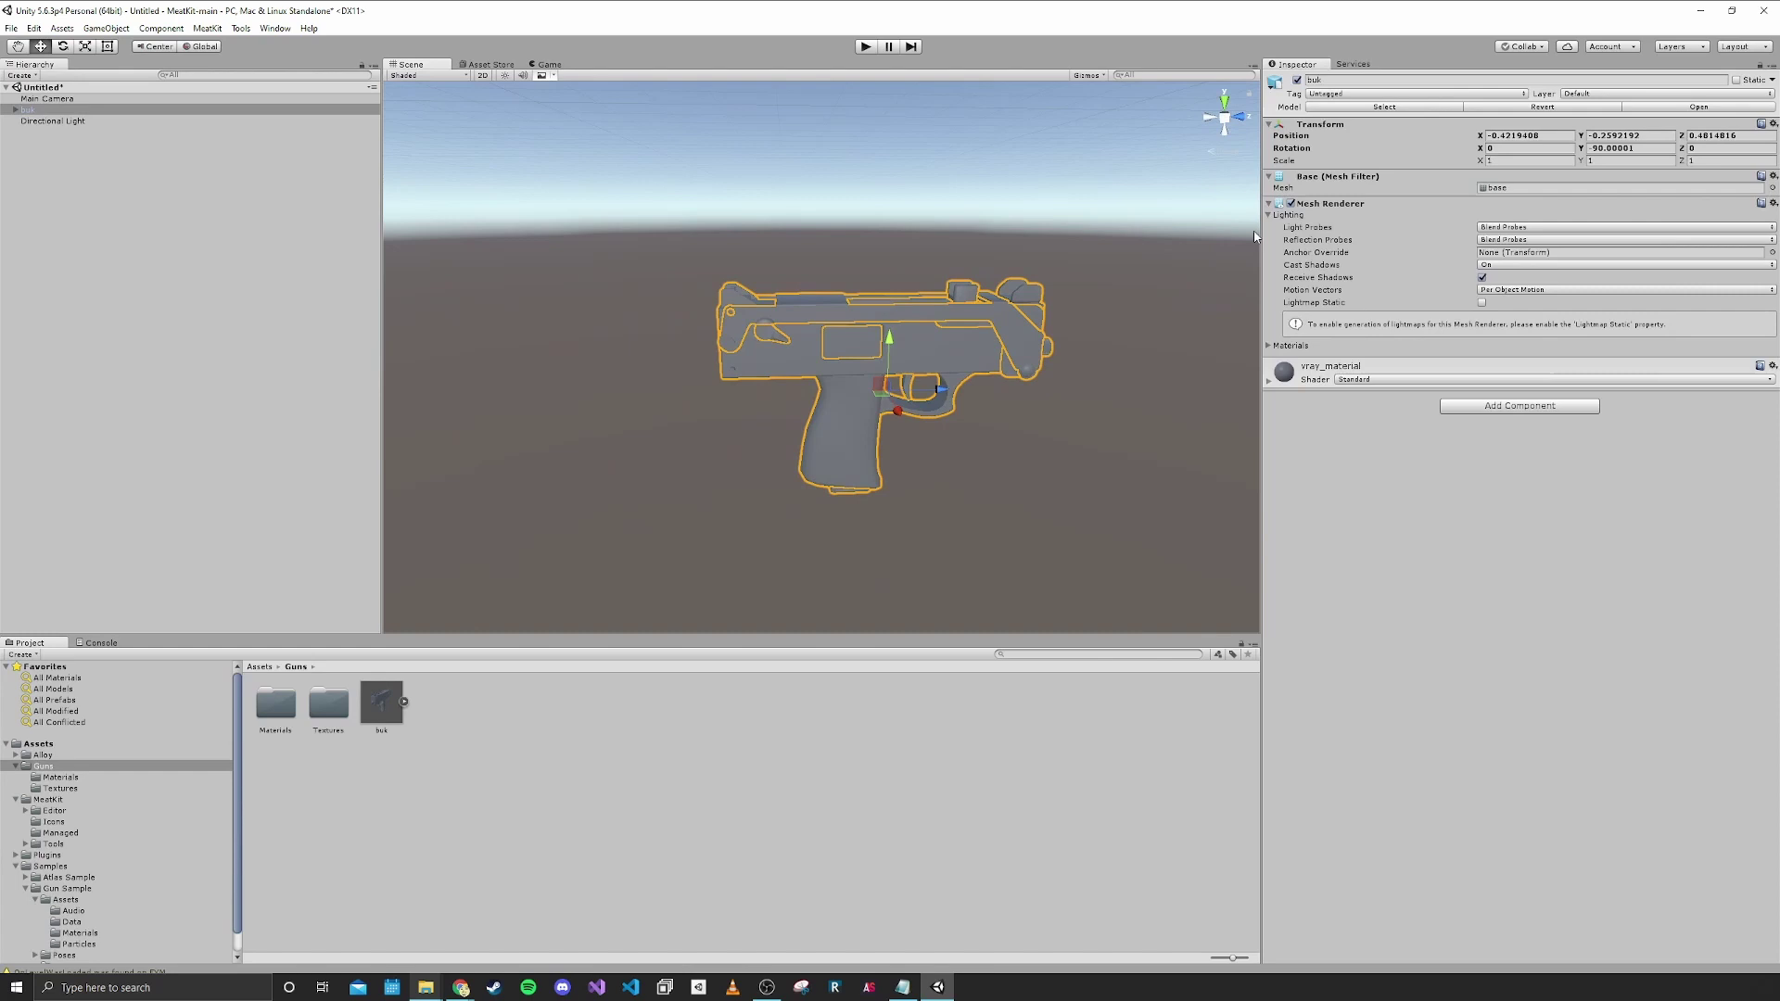
# Set the buk model's position to X 0, Y 0, Z 0, bring it back into view and deselect it.
pyautogui.click(1516, 136)
pyautogui.write('0')
pyautogui.press('Tab')
pyautogui.write('0')
pyautogui.press('Tab')
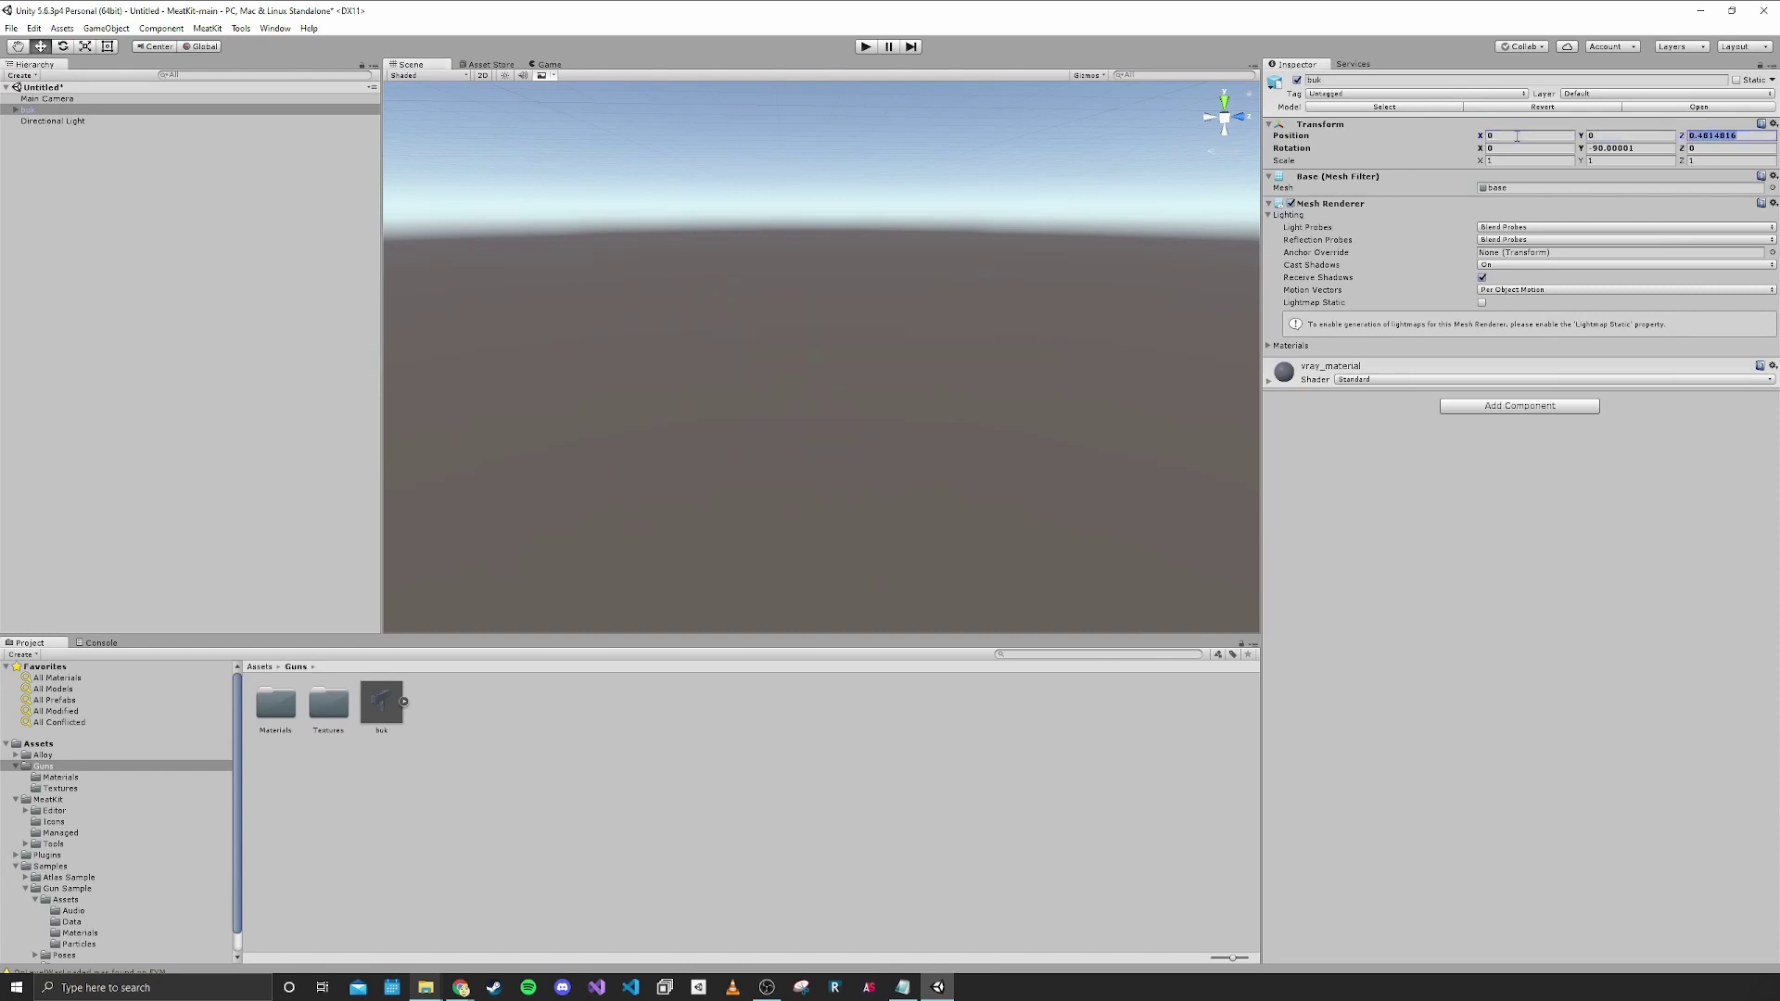
pyautogui.write('0')
pyautogui.press('Tab')
pyautogui.moveTo(862, 352)
pyautogui.mouseDown(button='right')
pyautogui.moveTo(812, 286)
pyautogui.moveTo(884, 331)
pyautogui.mouseUp(button='right')
pyautogui.press('f')
pyautogui.moveTo(760, 335); pyautogui.dragTo(954, 417, button='middle')
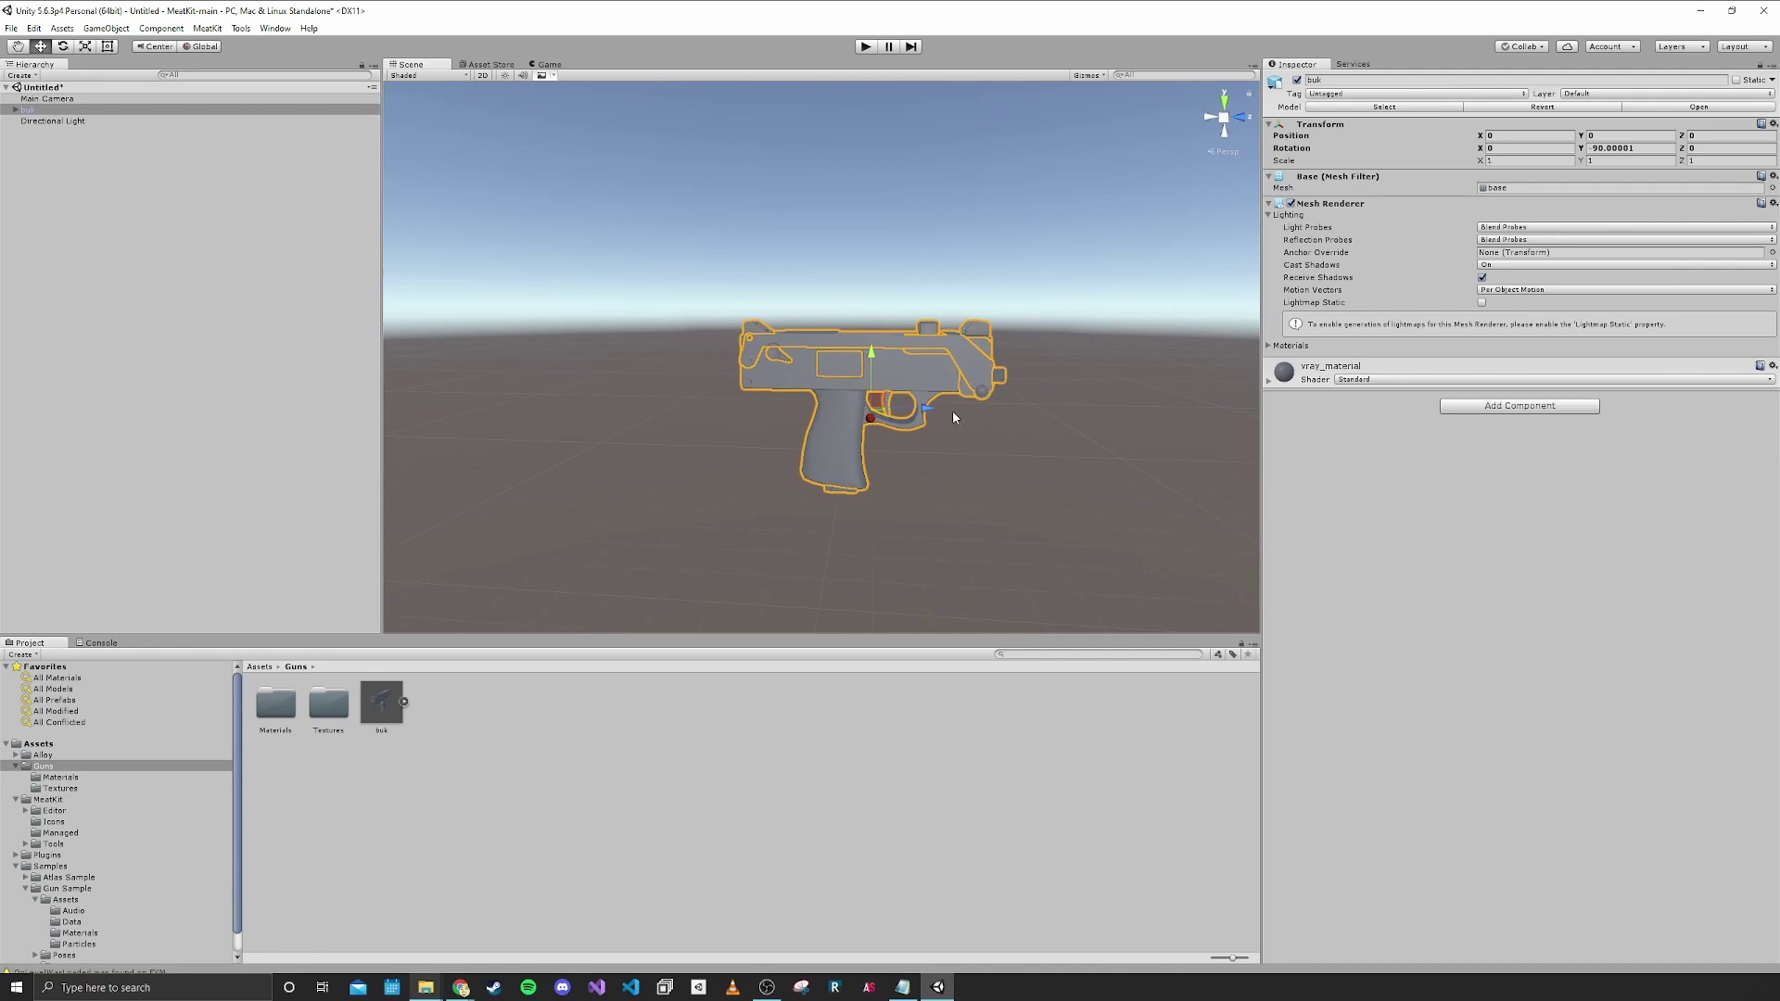
pyautogui.click(934, 478)
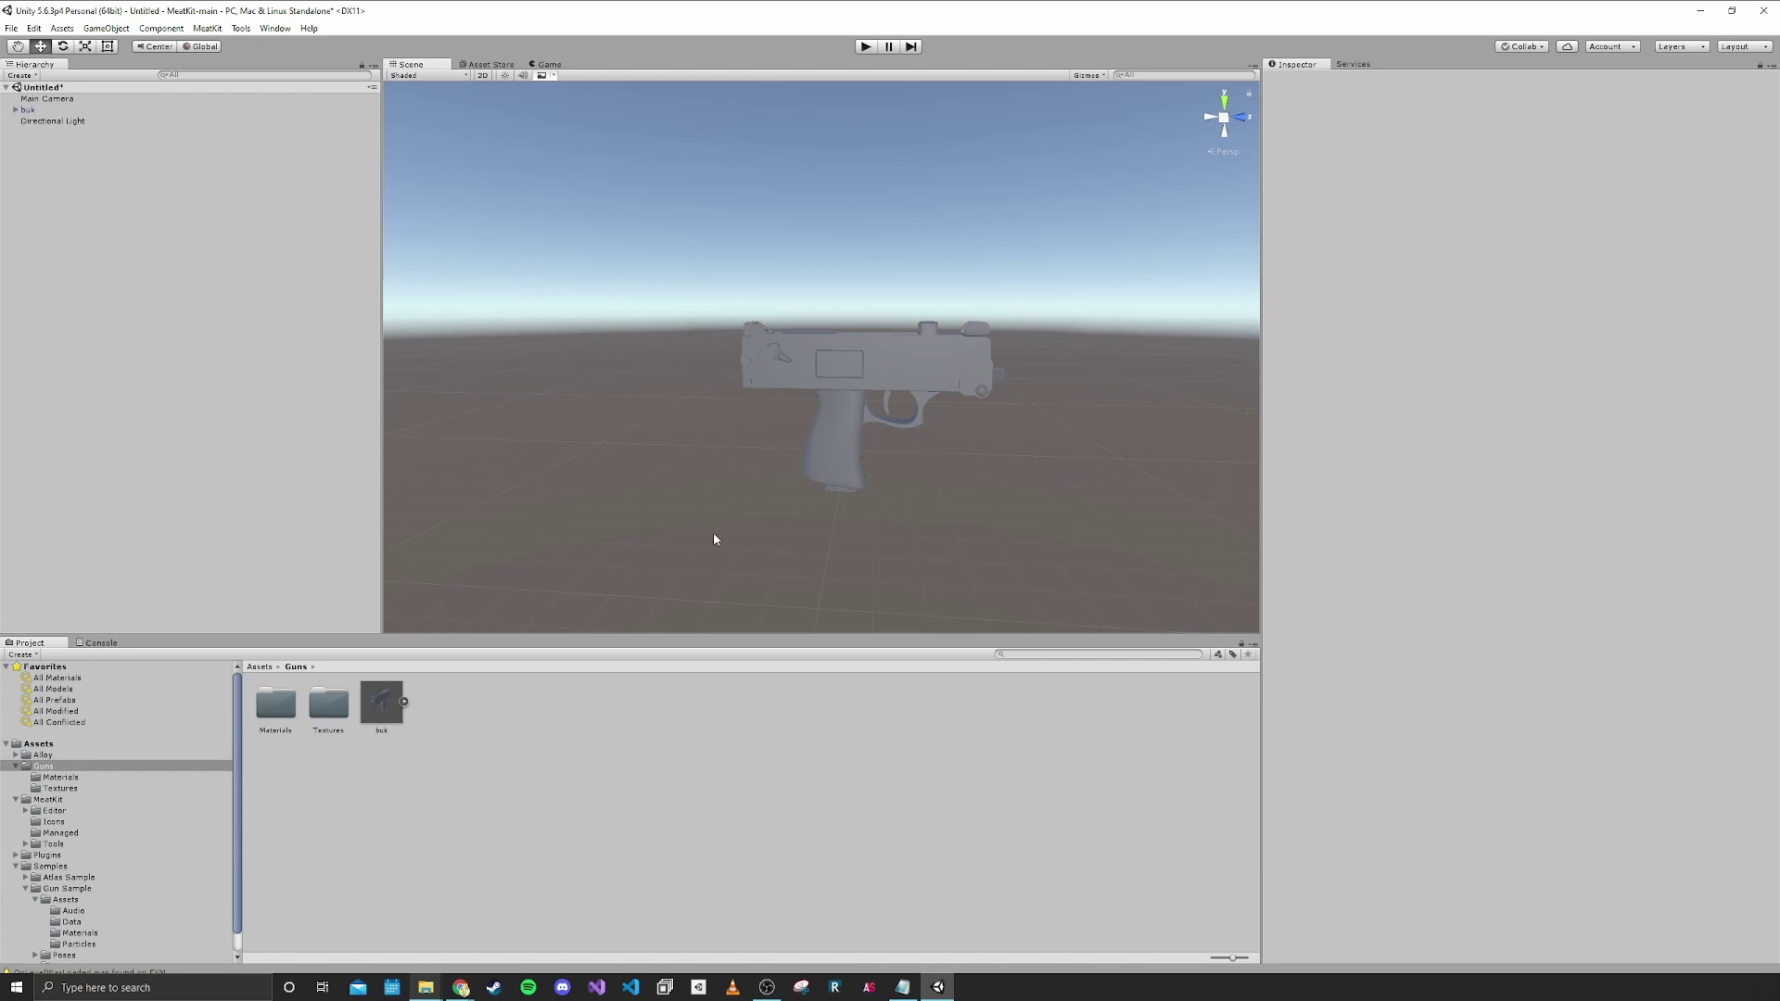
# Change the shader of vray_material in Guns/Materials to Alloy/Core.
pyautogui.doubleClick(275, 705)
pyautogui.click(281, 704)
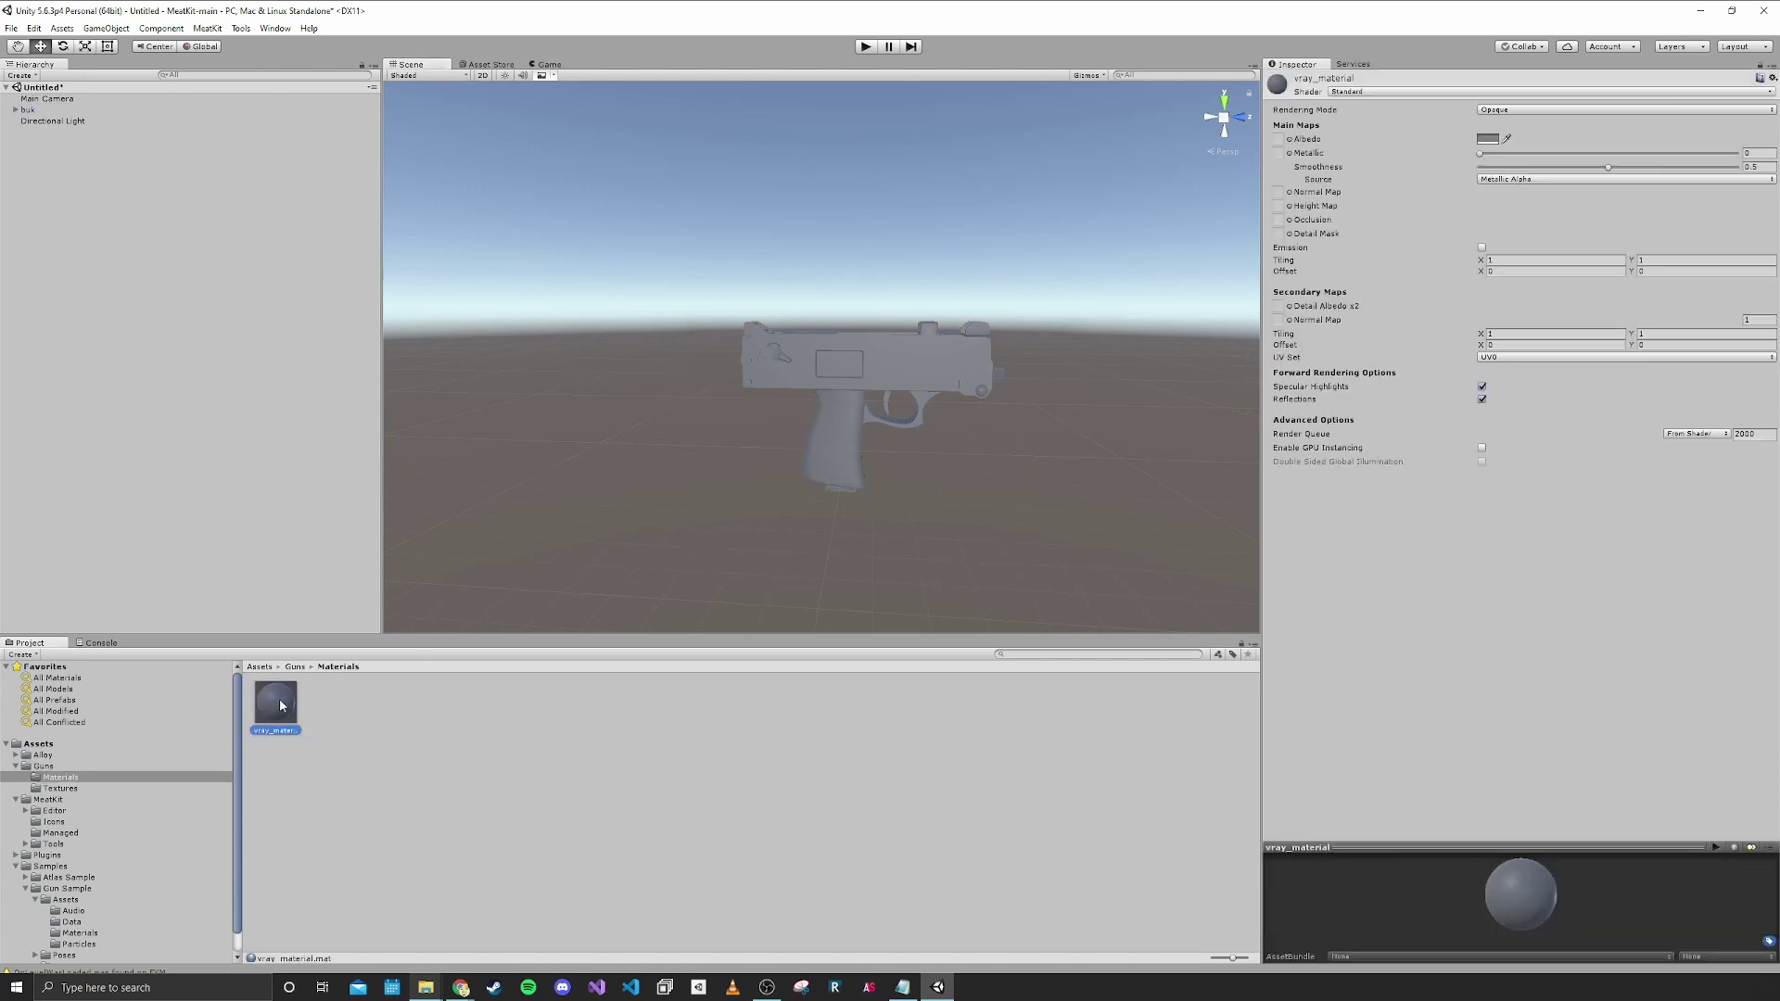
pyautogui.click(1344, 93)
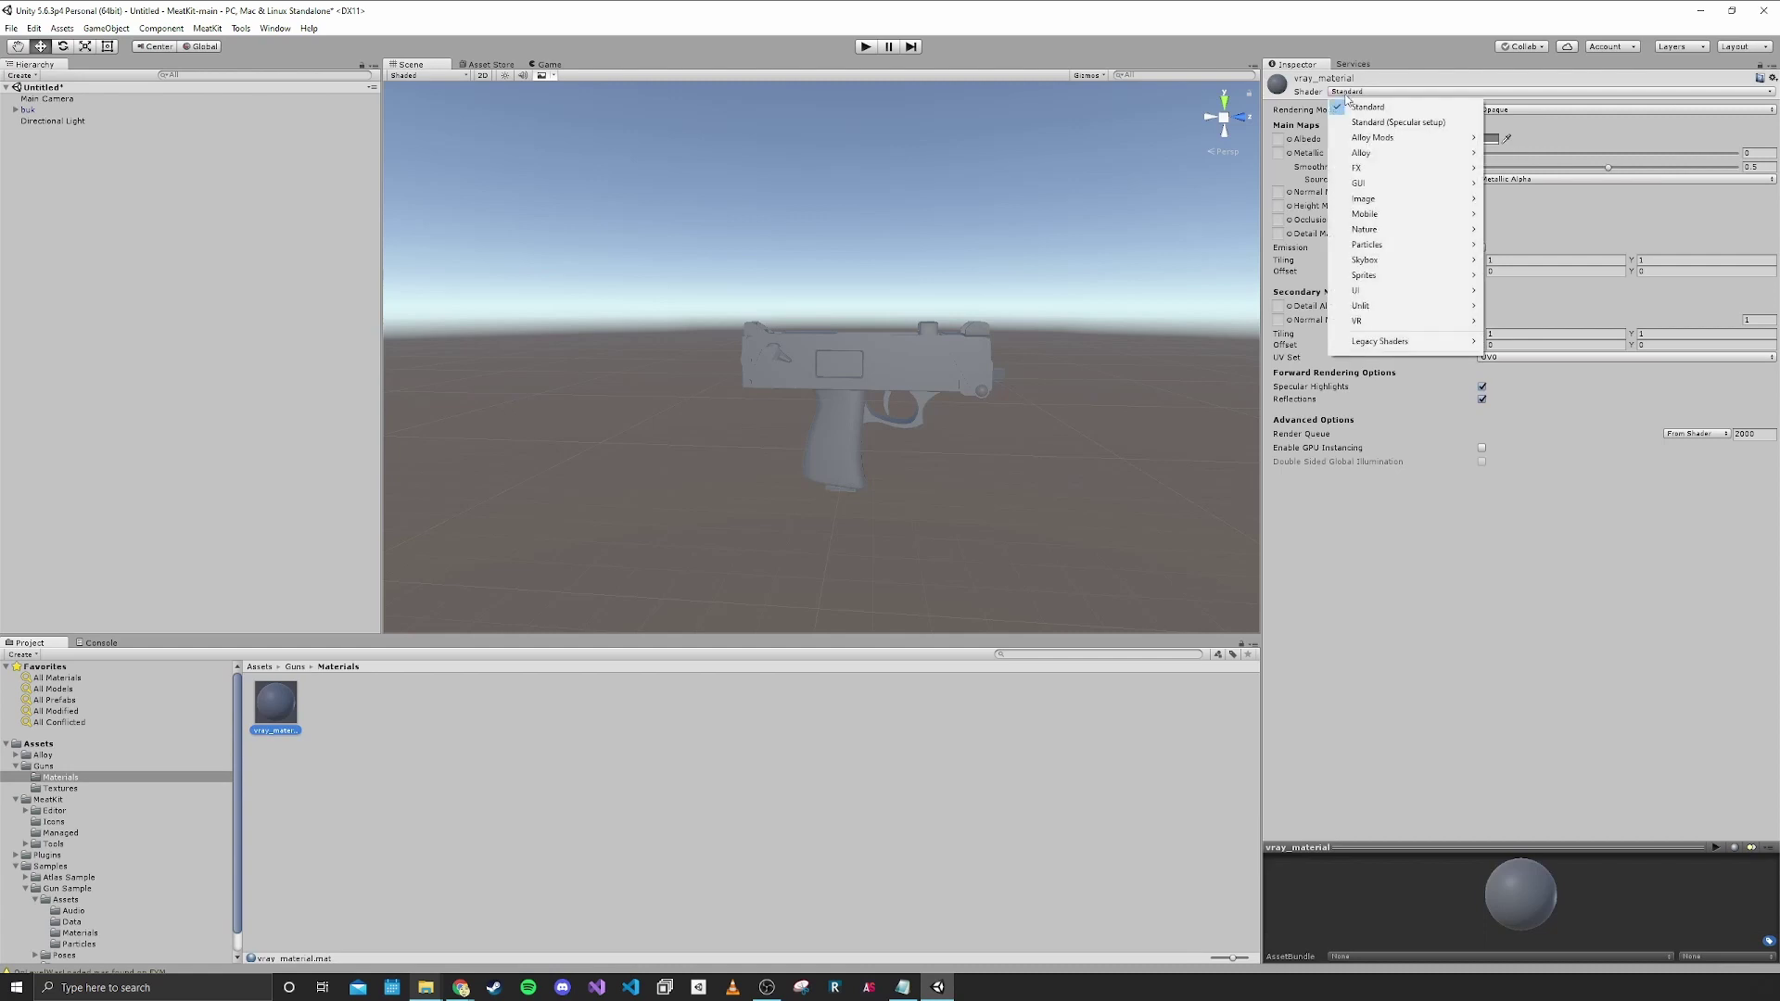
pyautogui.moveTo(1360, 155)
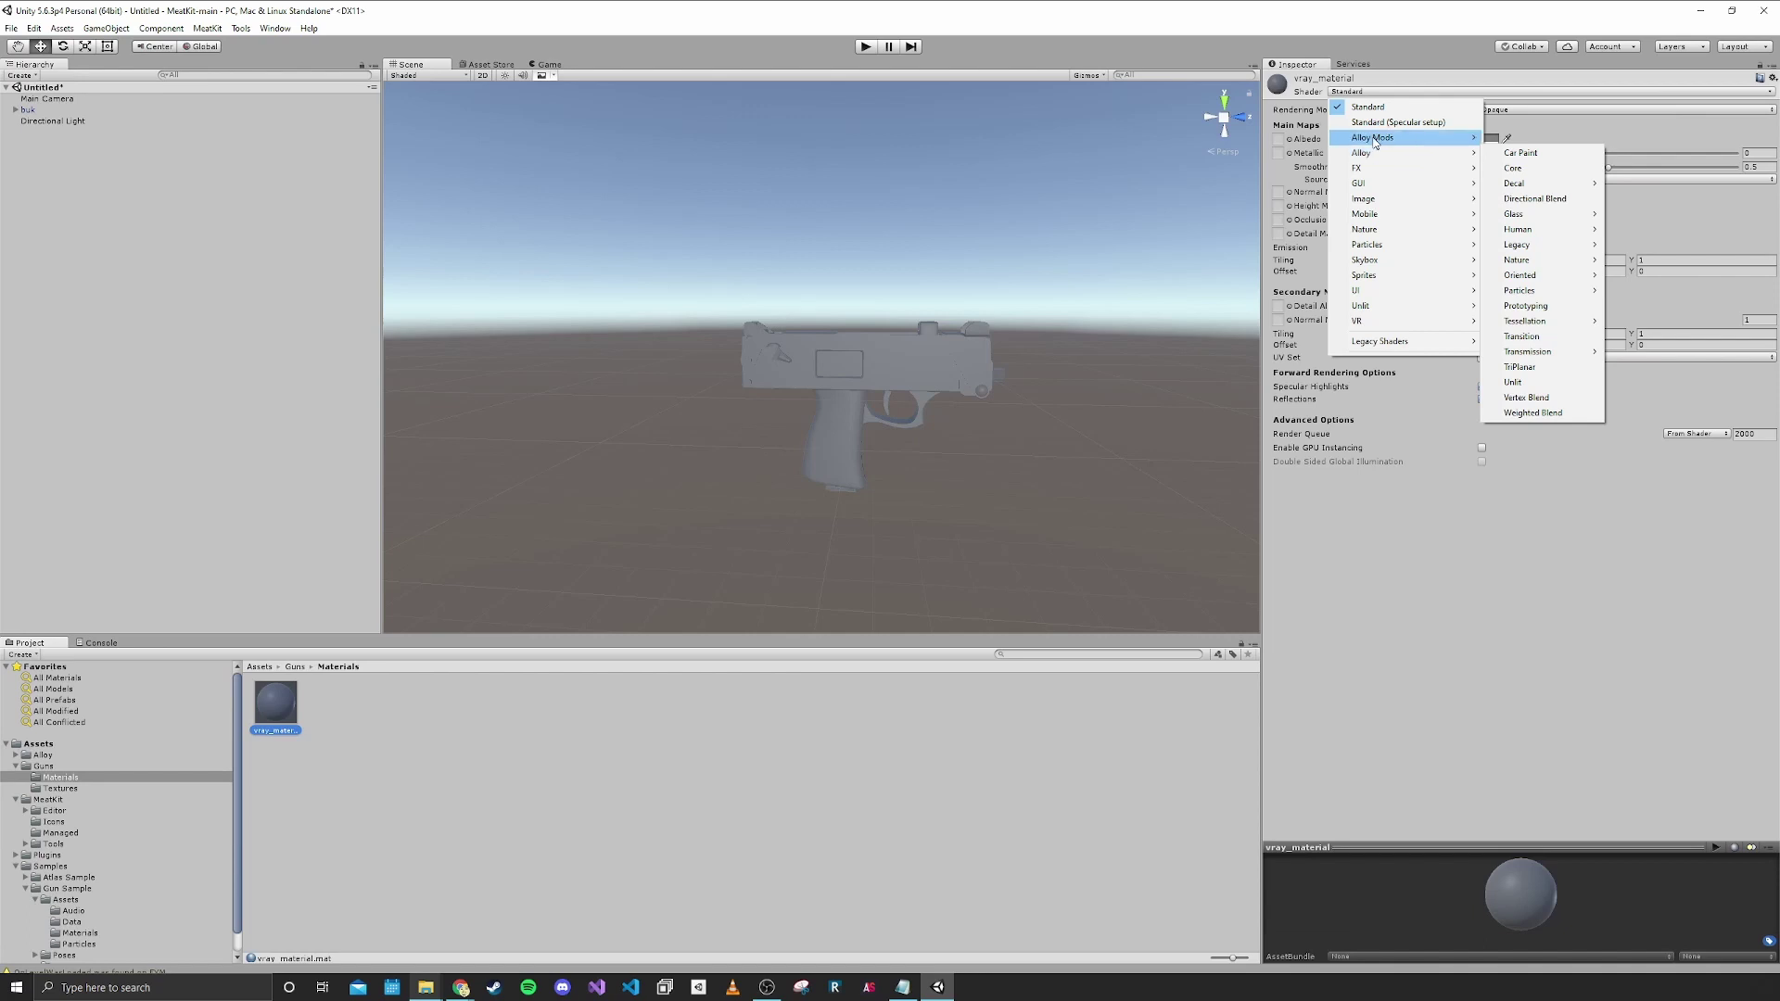
pyautogui.click(1515, 169)
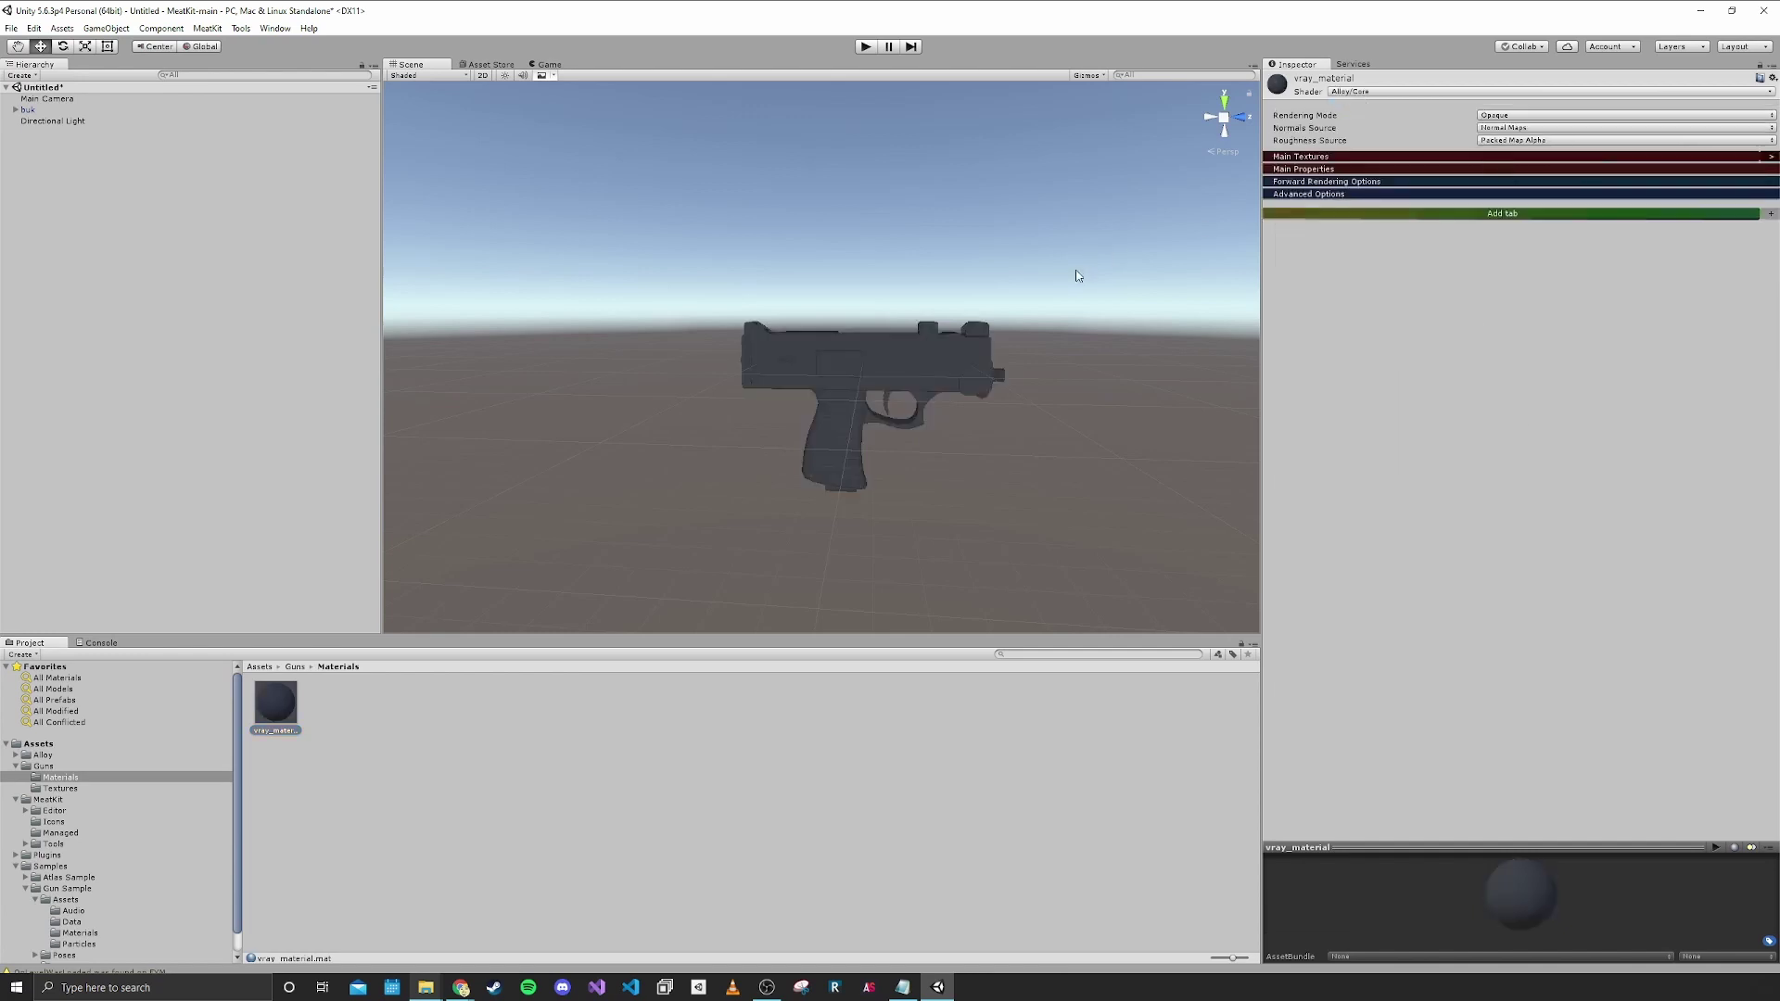
pyautogui.moveTo(1069, 274); pyautogui.dragTo(1059, 282, button='right')
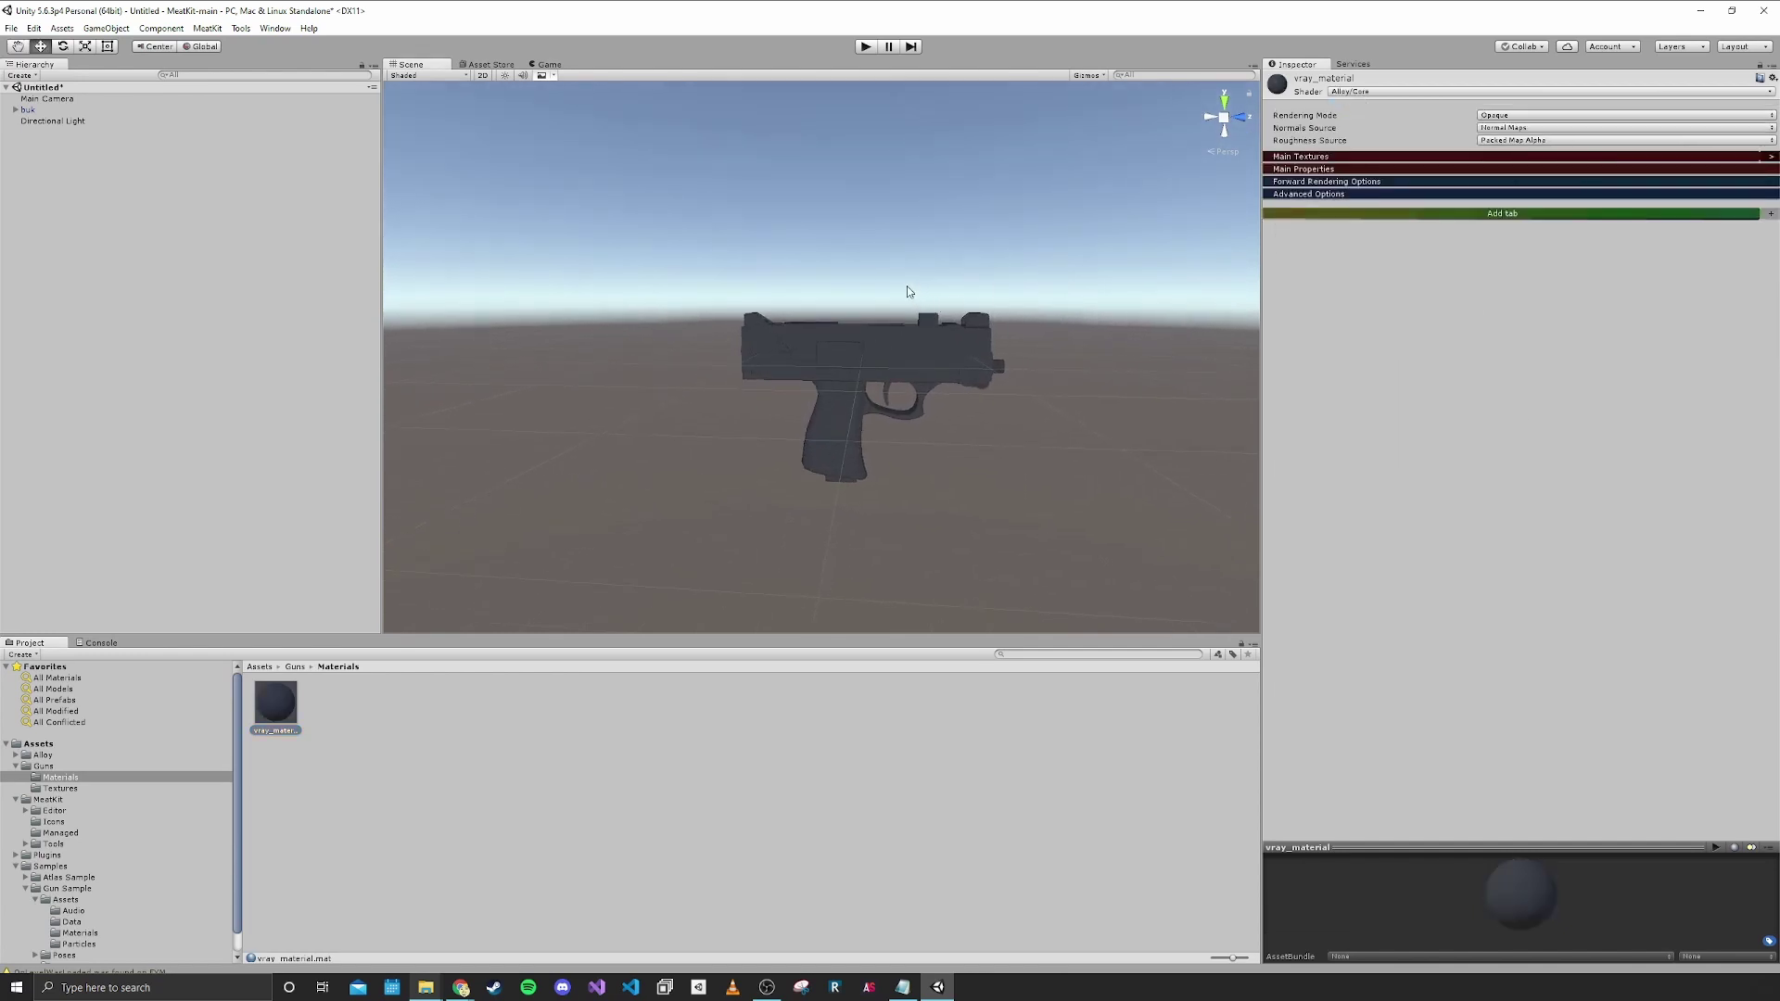
pyautogui.moveTo(906, 292); pyautogui.dragTo(1063, 260, button='right')
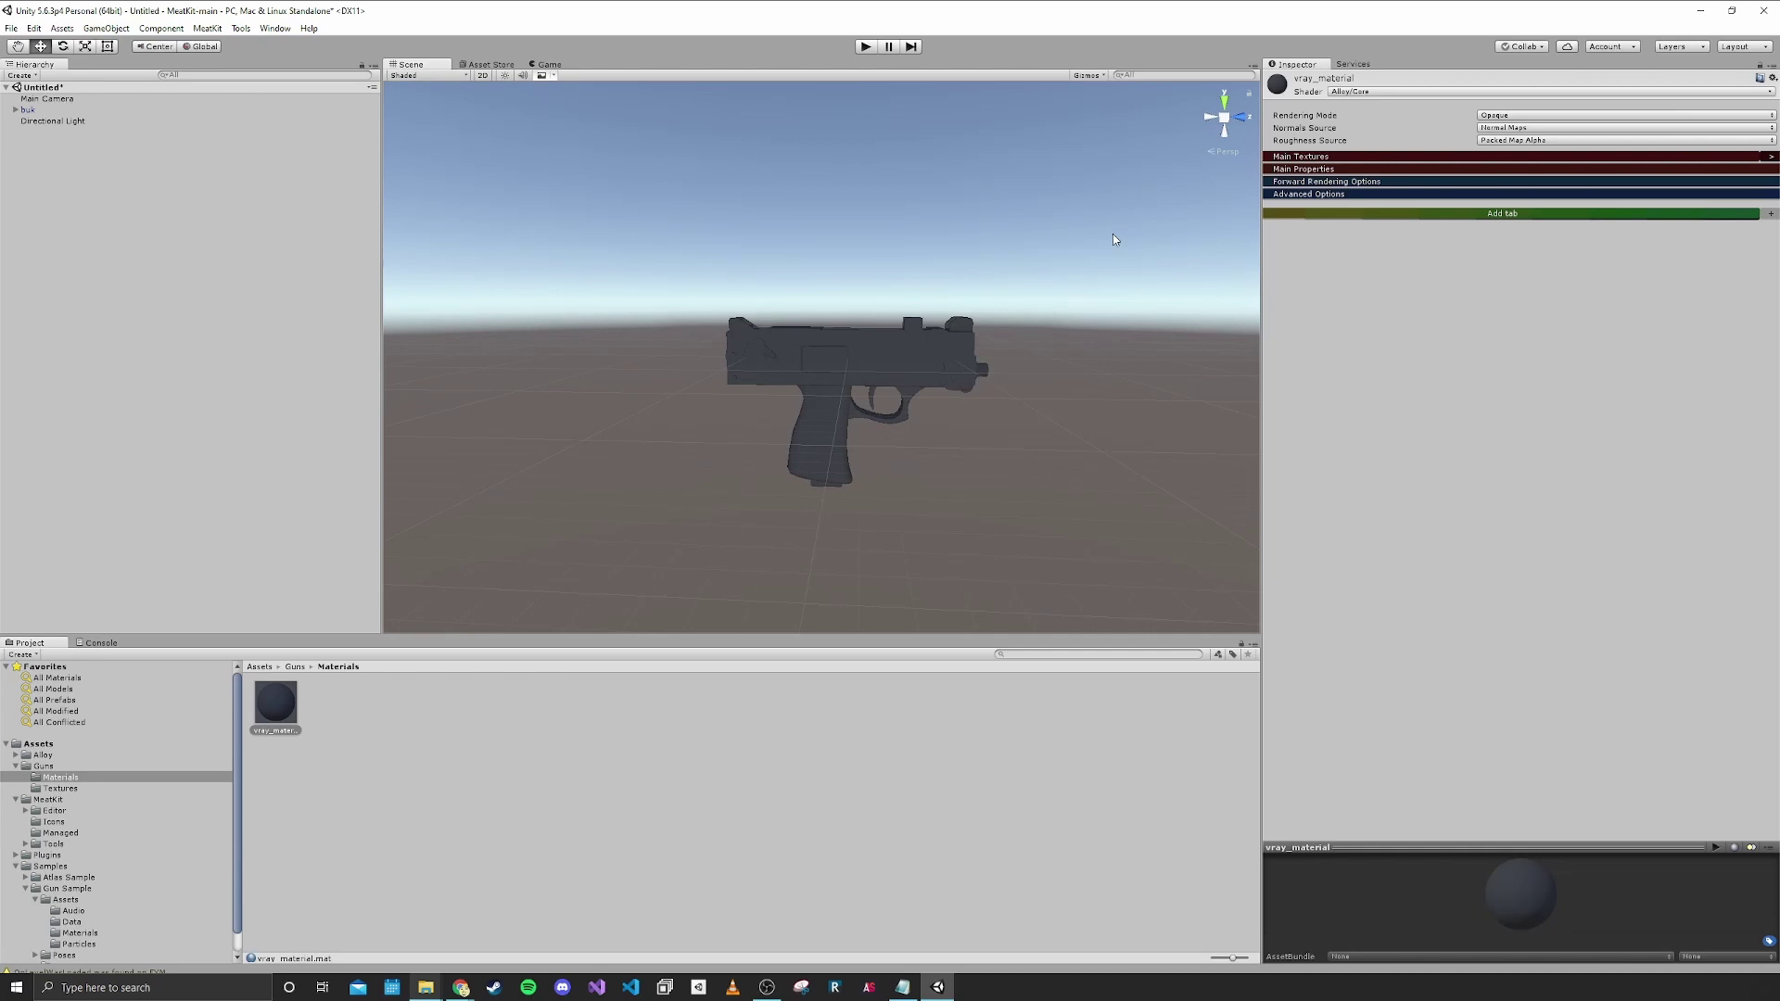
# Set the Tint in the material's Main Textures section to white.
pyautogui.click(1297, 157)
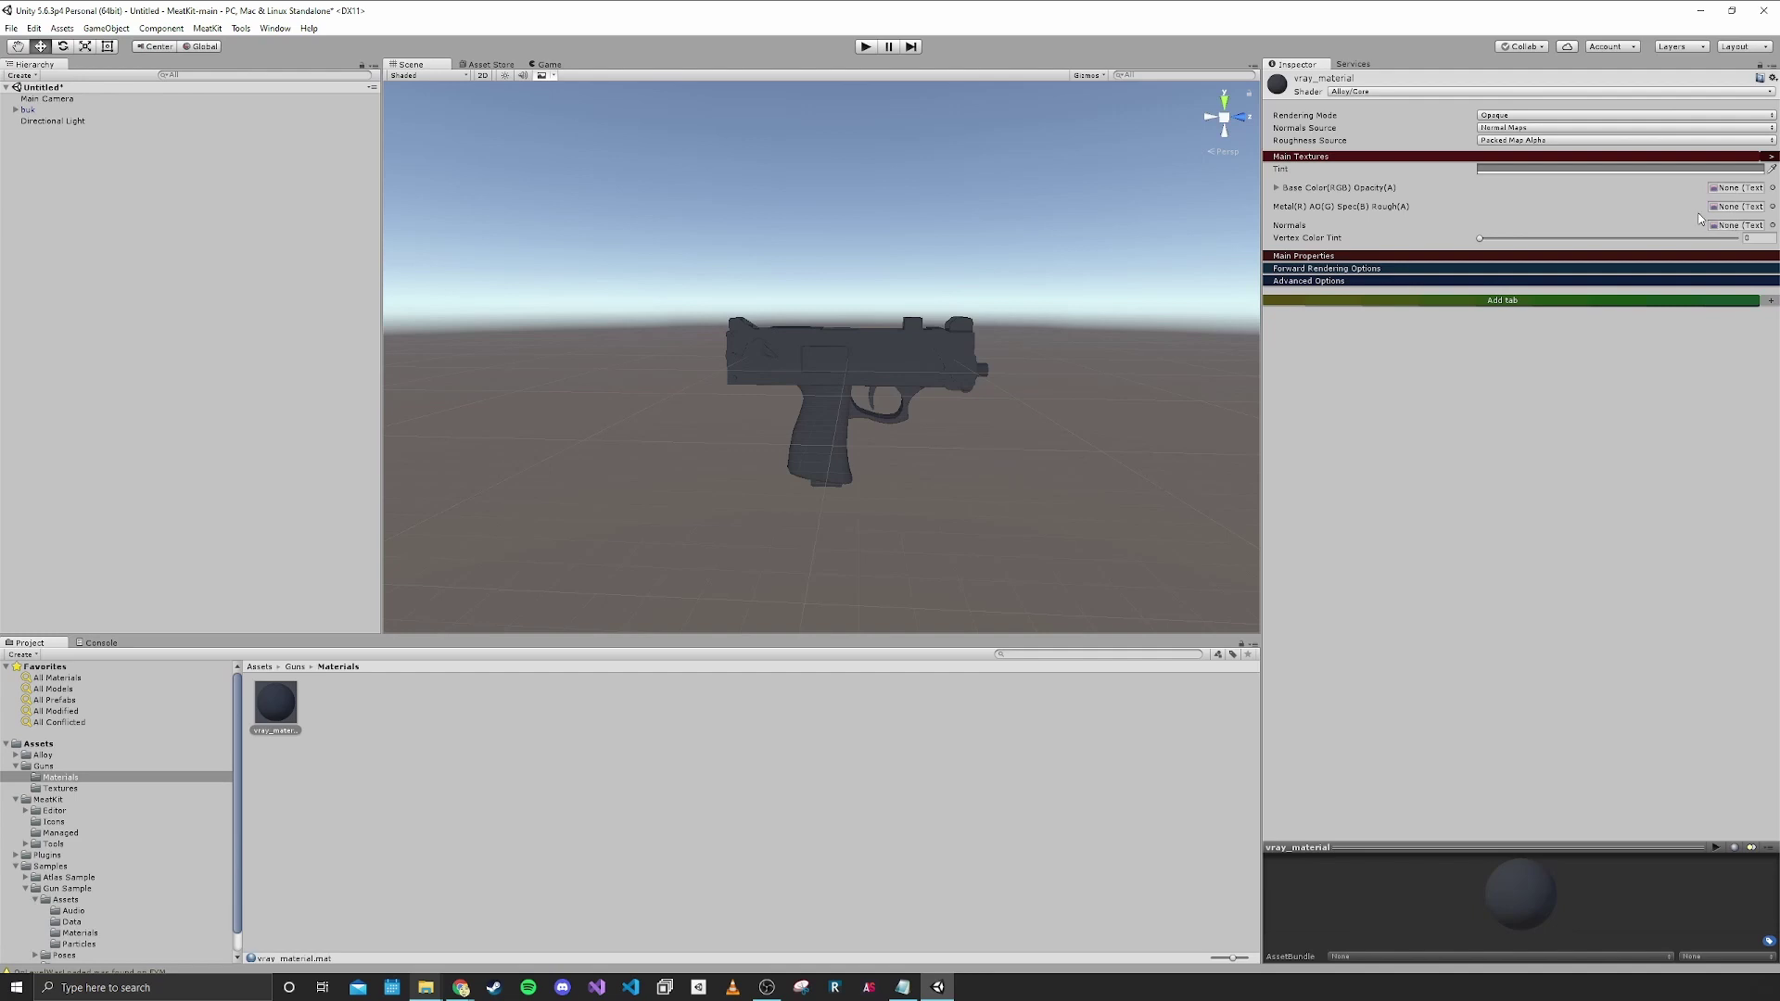
pyautogui.click(1492, 170)
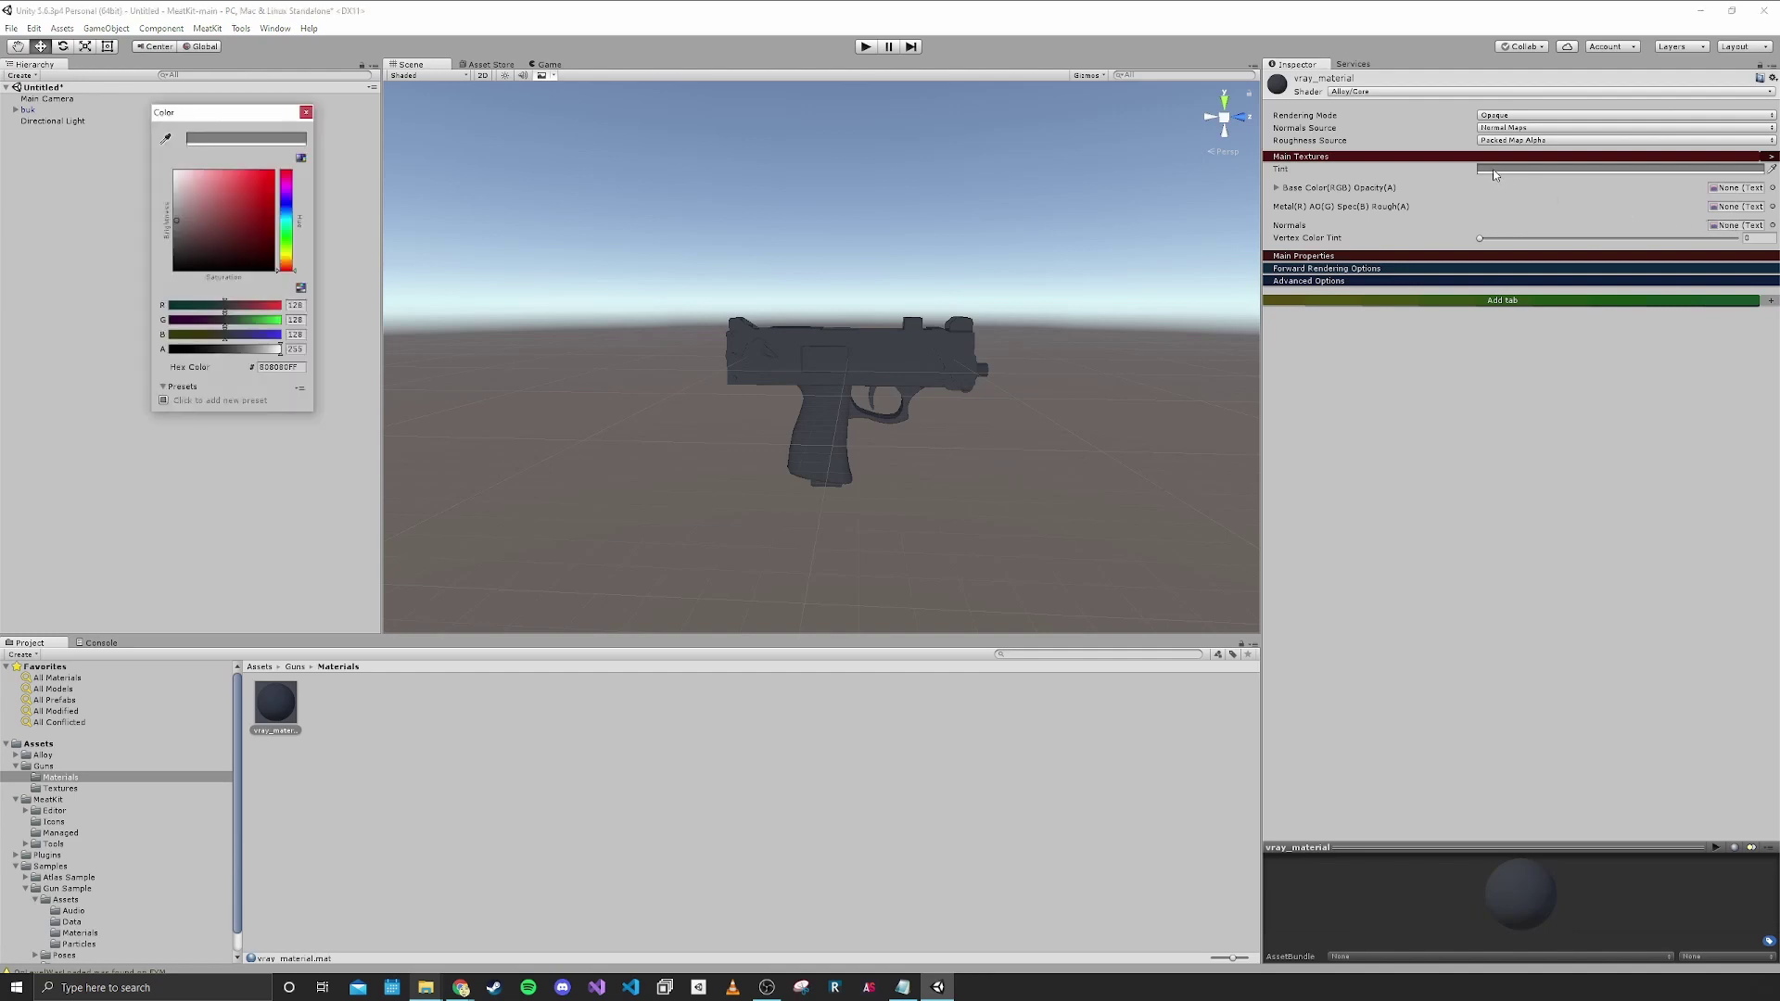
pyautogui.moveTo(178, 222); pyautogui.dragTo(168, 164)
pyautogui.click(305, 112)
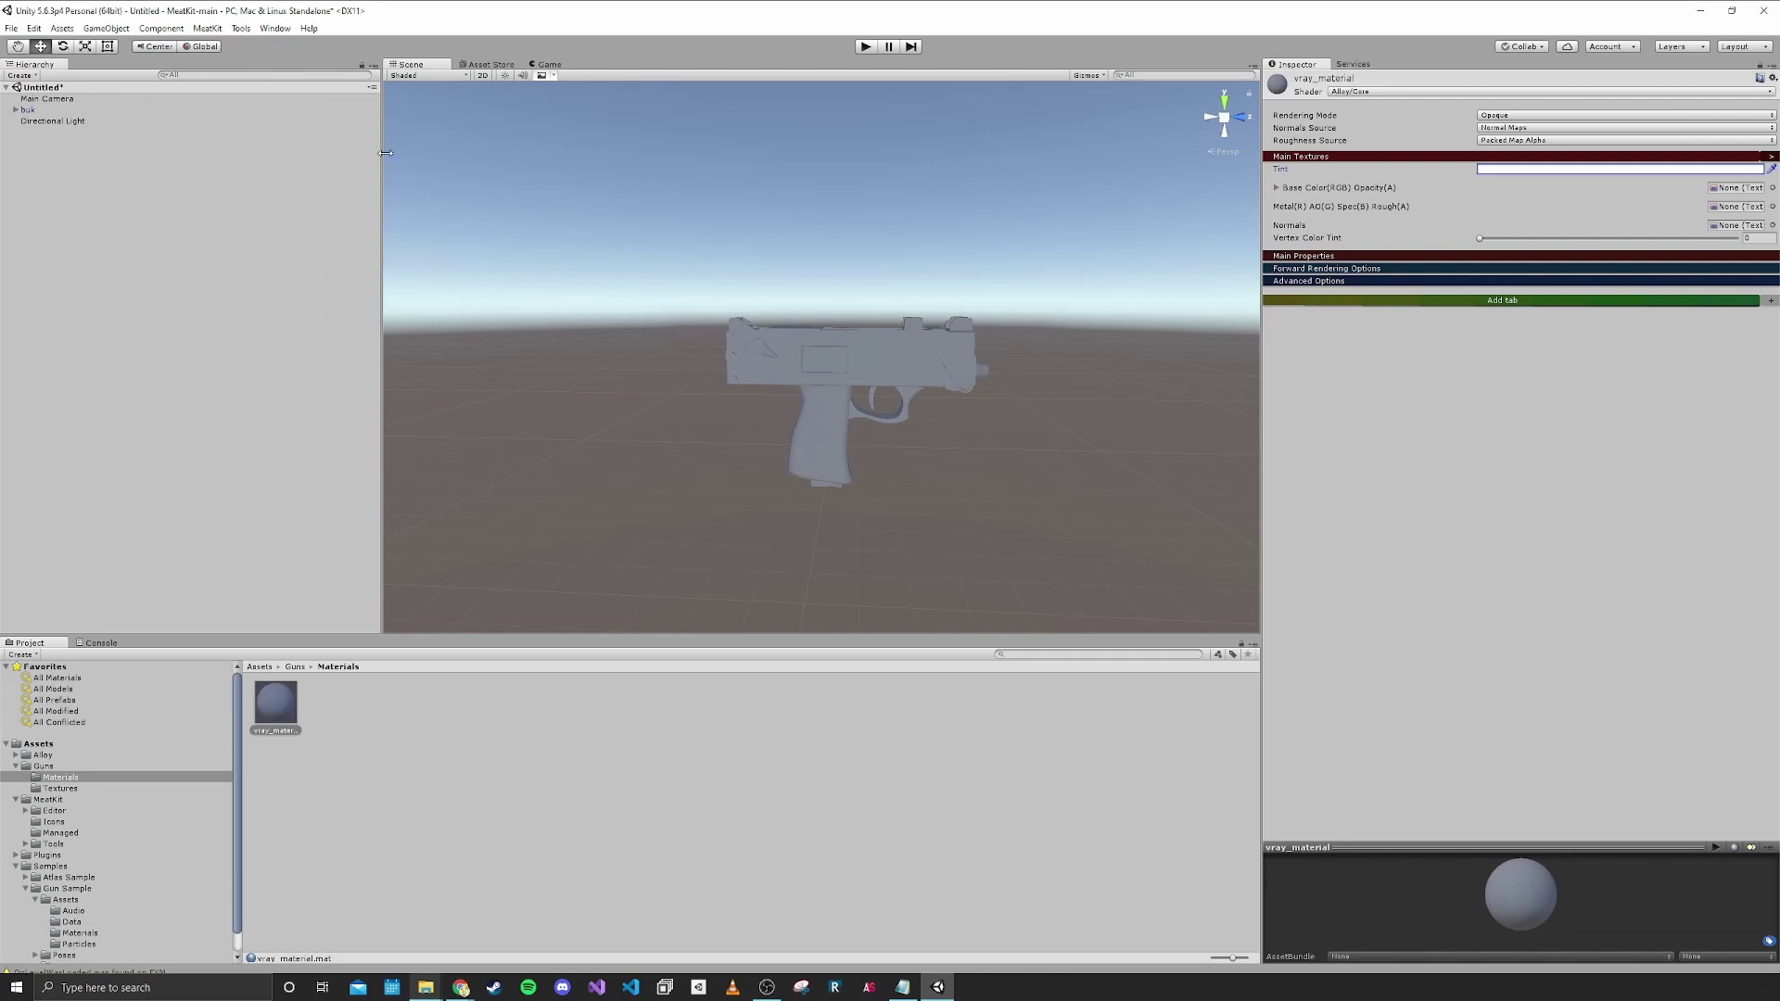
pyautogui.moveTo(990, 258); pyautogui.dragTo(985, 265, button='right')
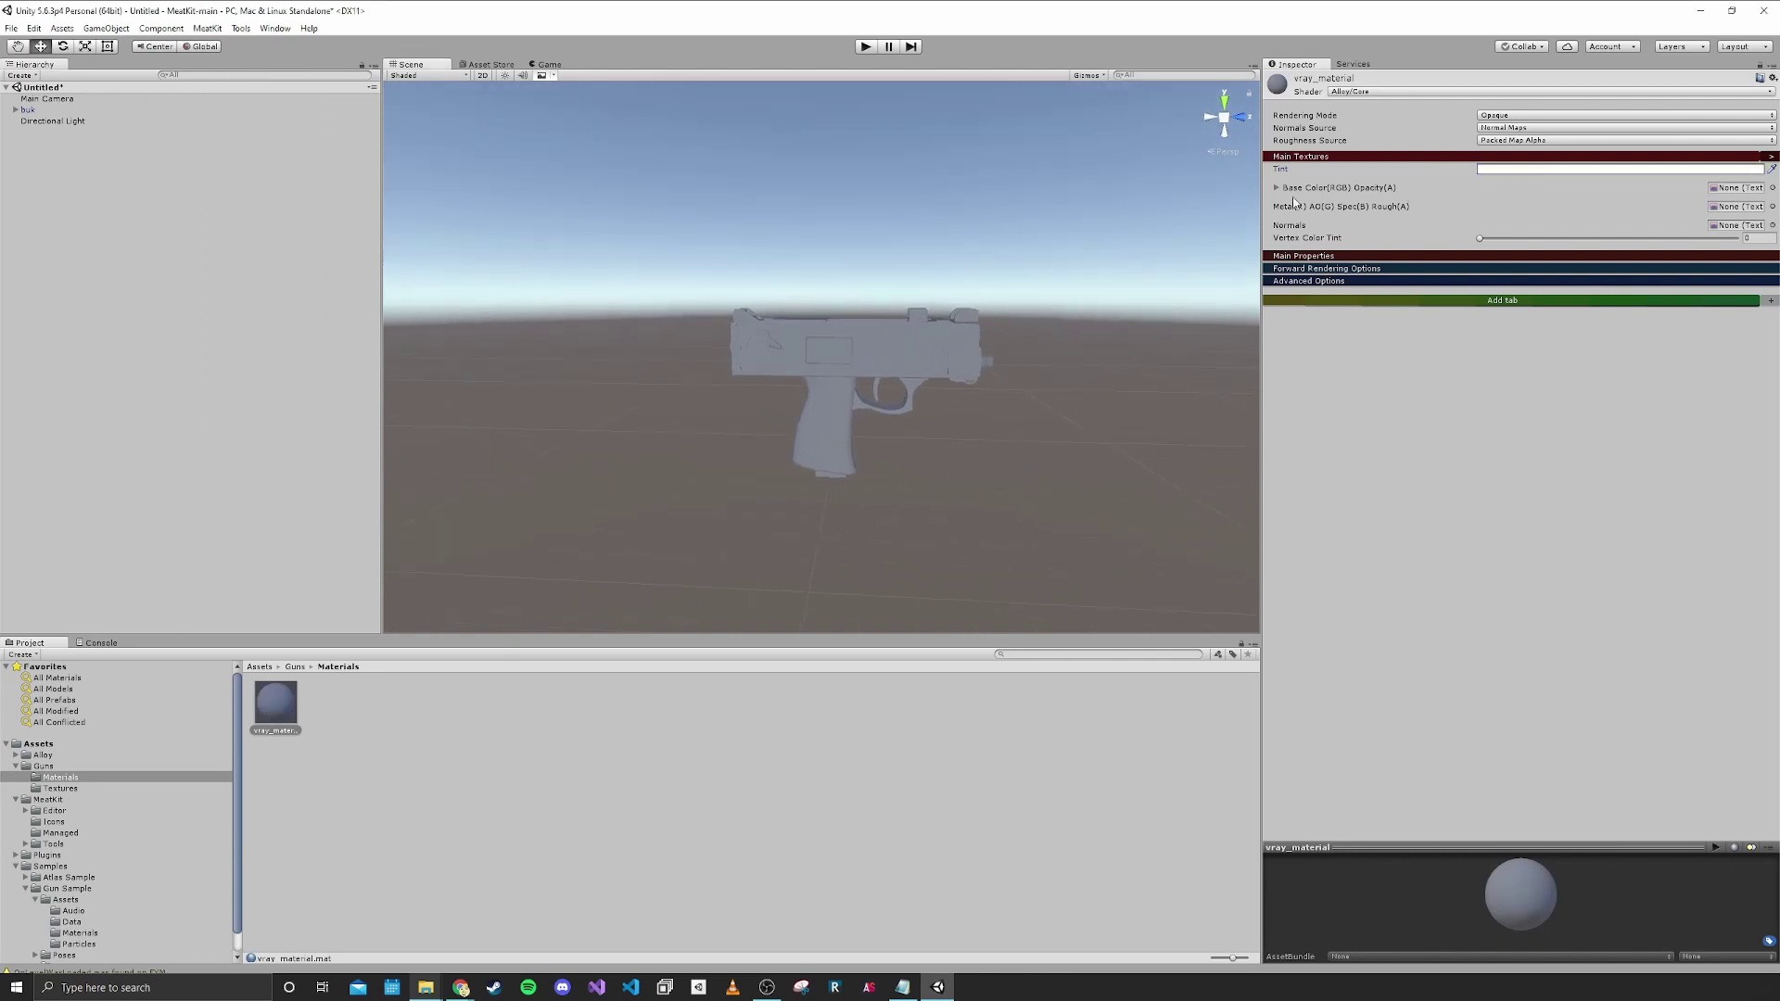
# Open Alloy's Material Map Channel Packer and assign the Met texture from Guns/Textures to its Metallic channel.
pyautogui.click(295, 668)
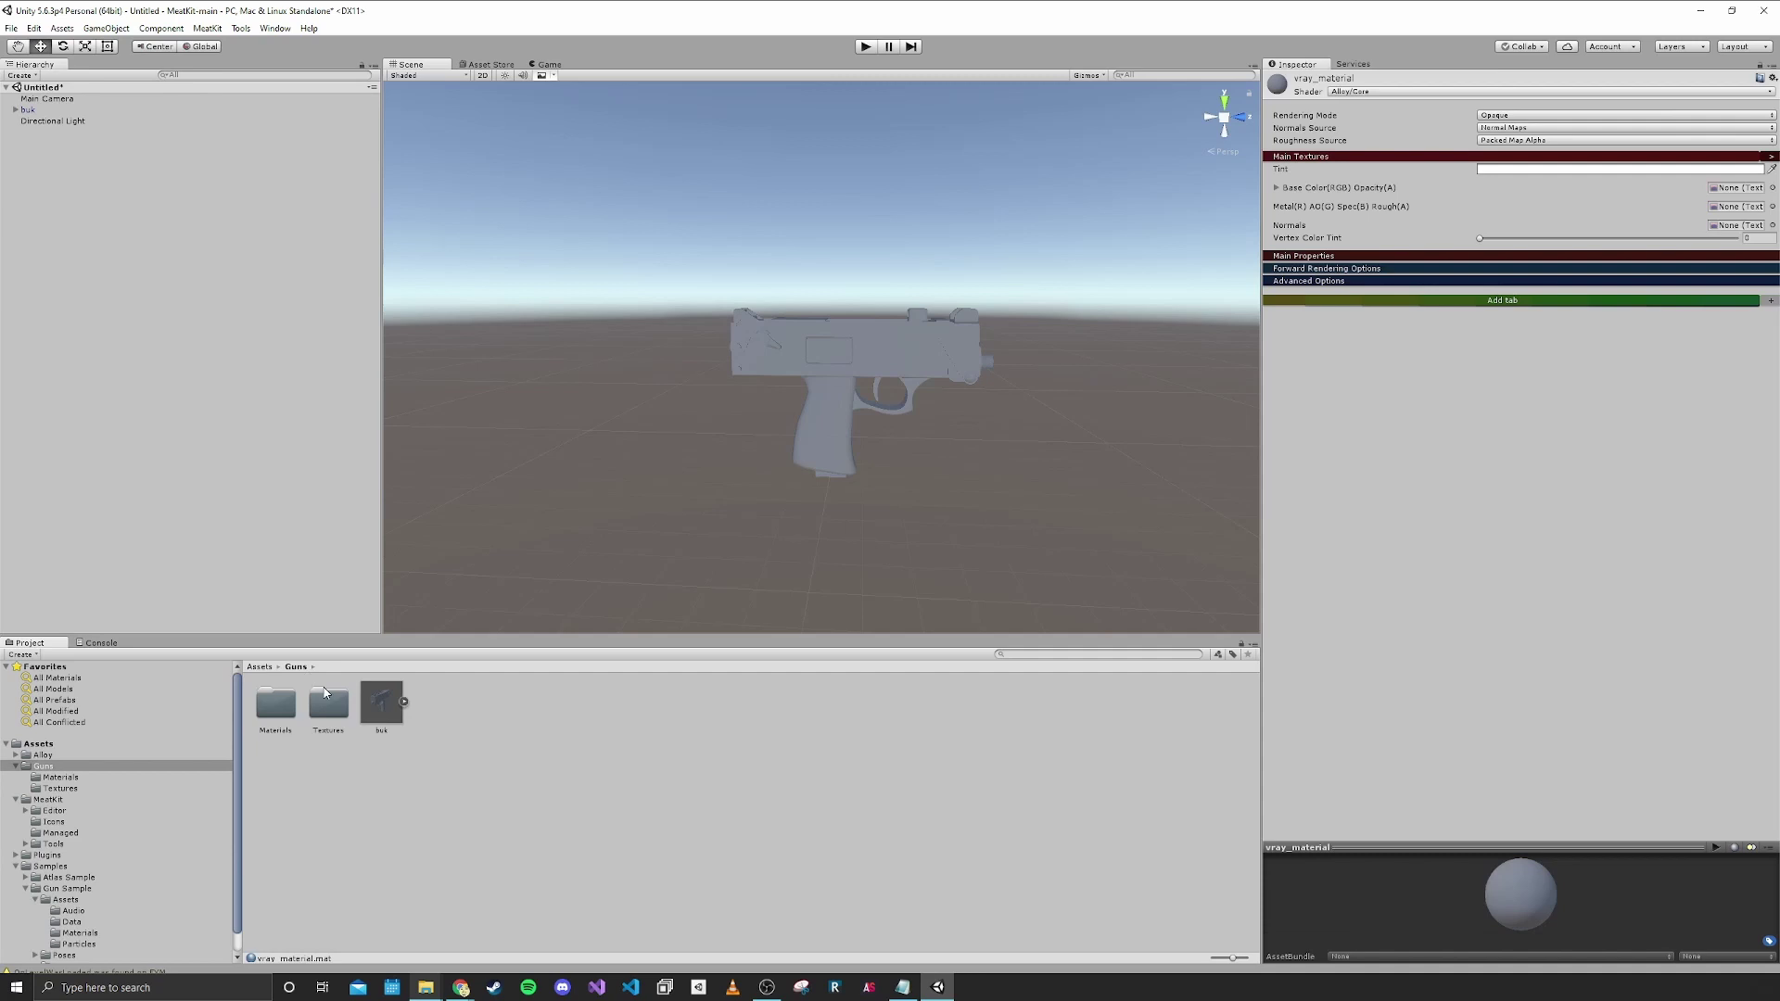
pyautogui.doubleClick(336, 714)
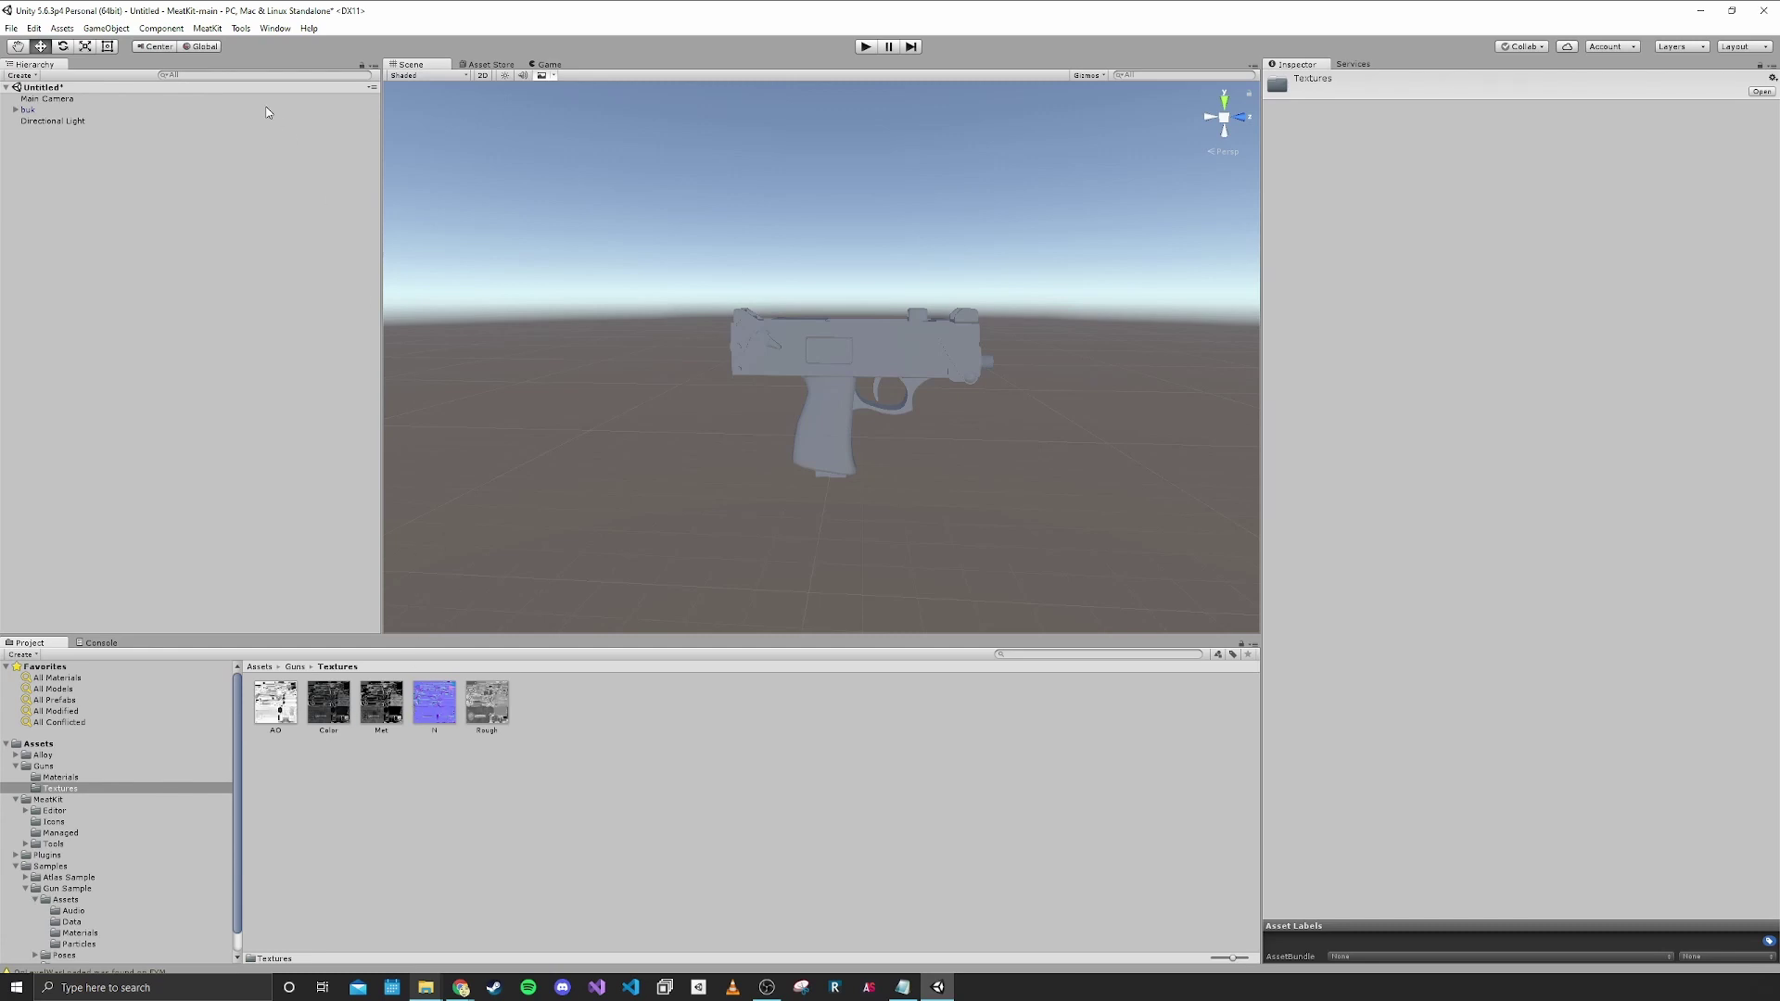
pyautogui.click(270, 28)
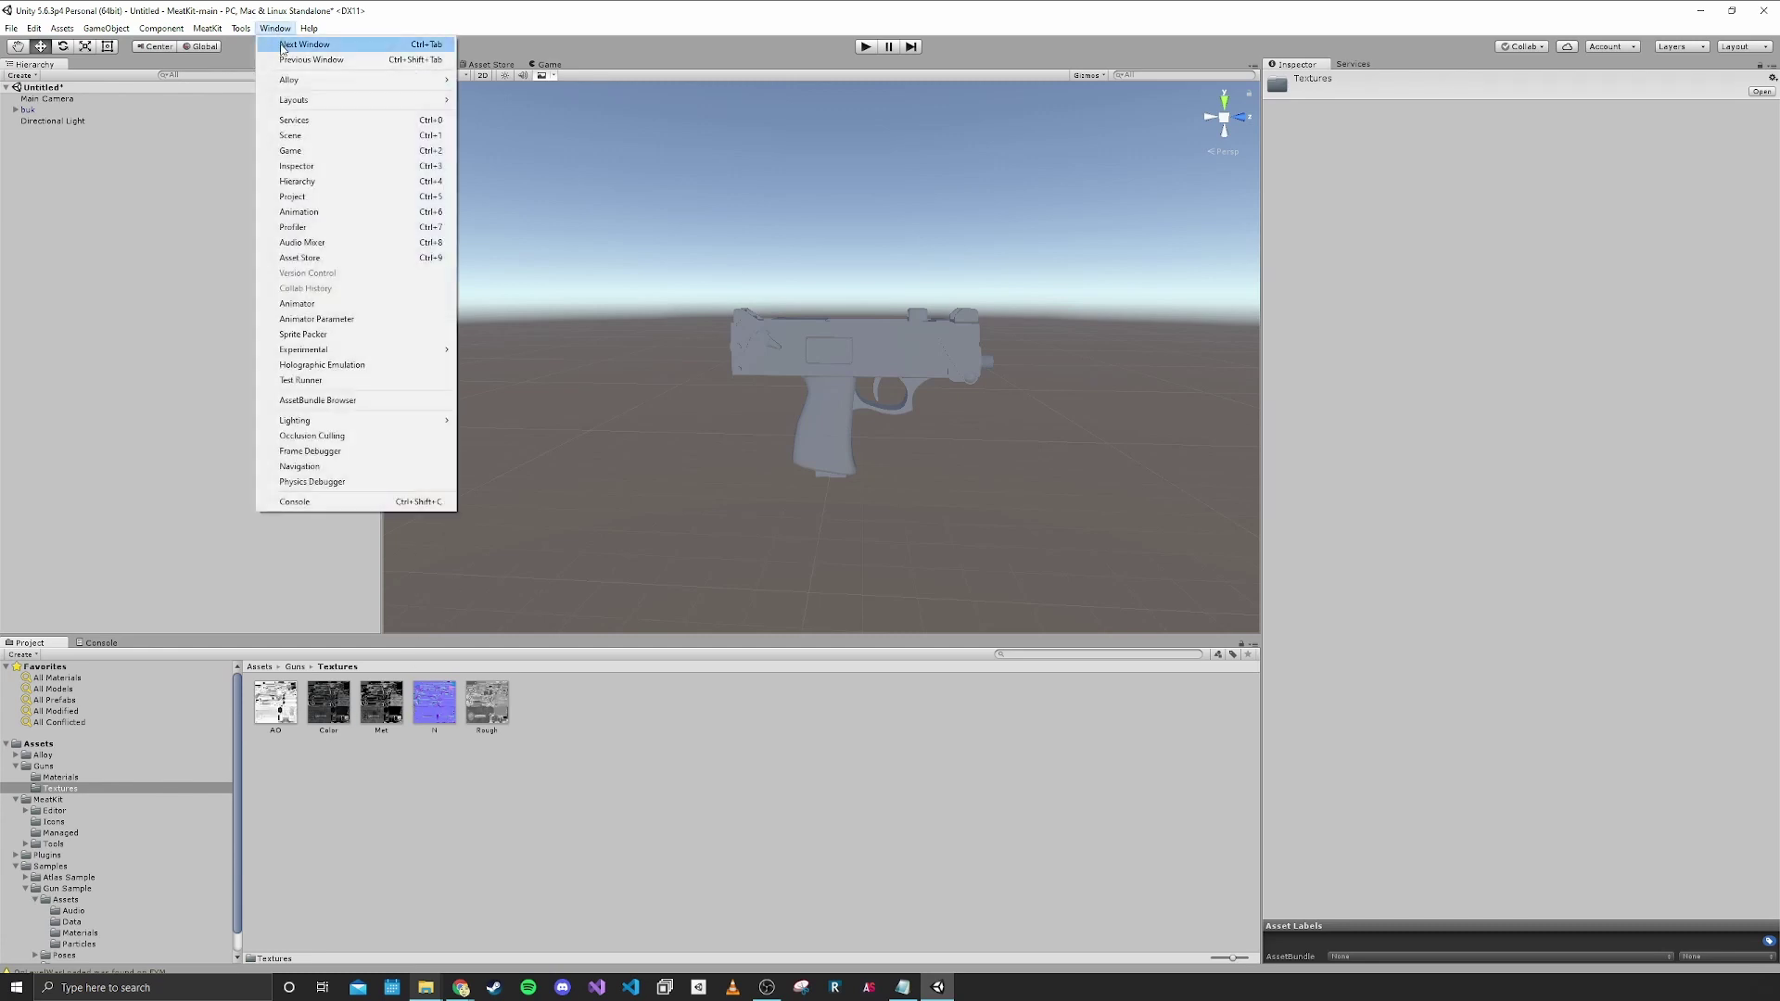
pyautogui.moveTo(315, 81)
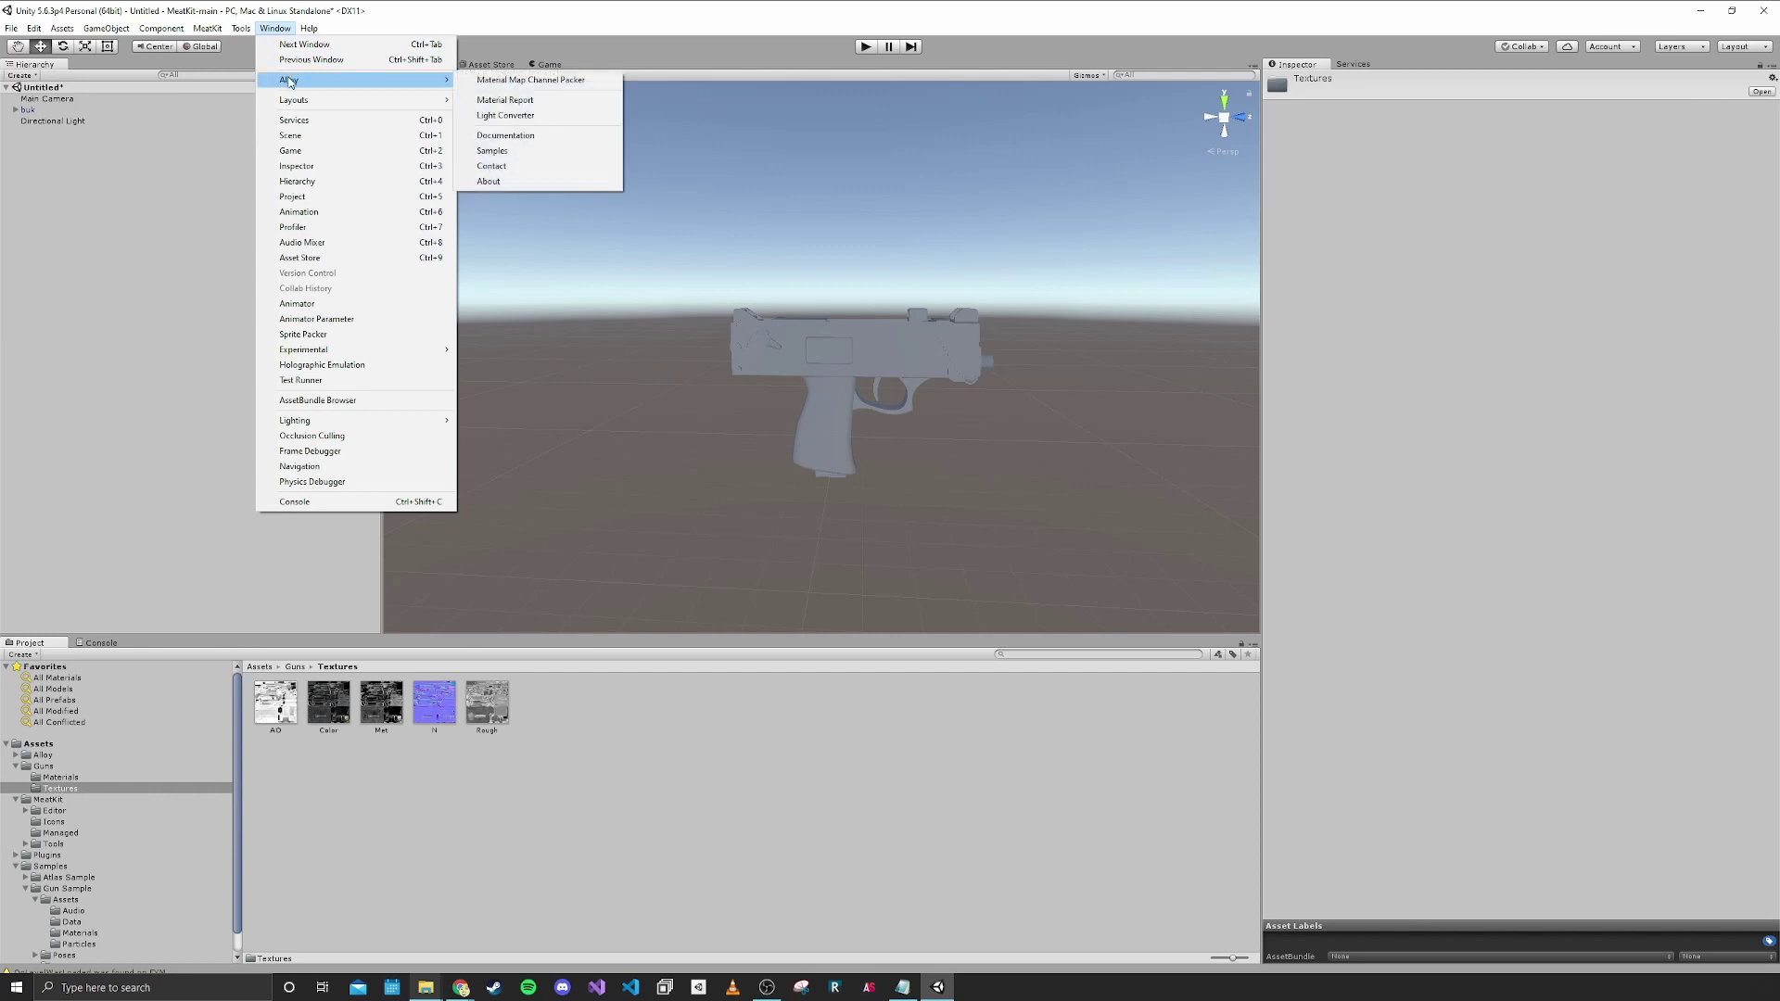
pyautogui.click(513, 81)
pyautogui.moveTo(758, 299); pyautogui.dragTo(663, 112)
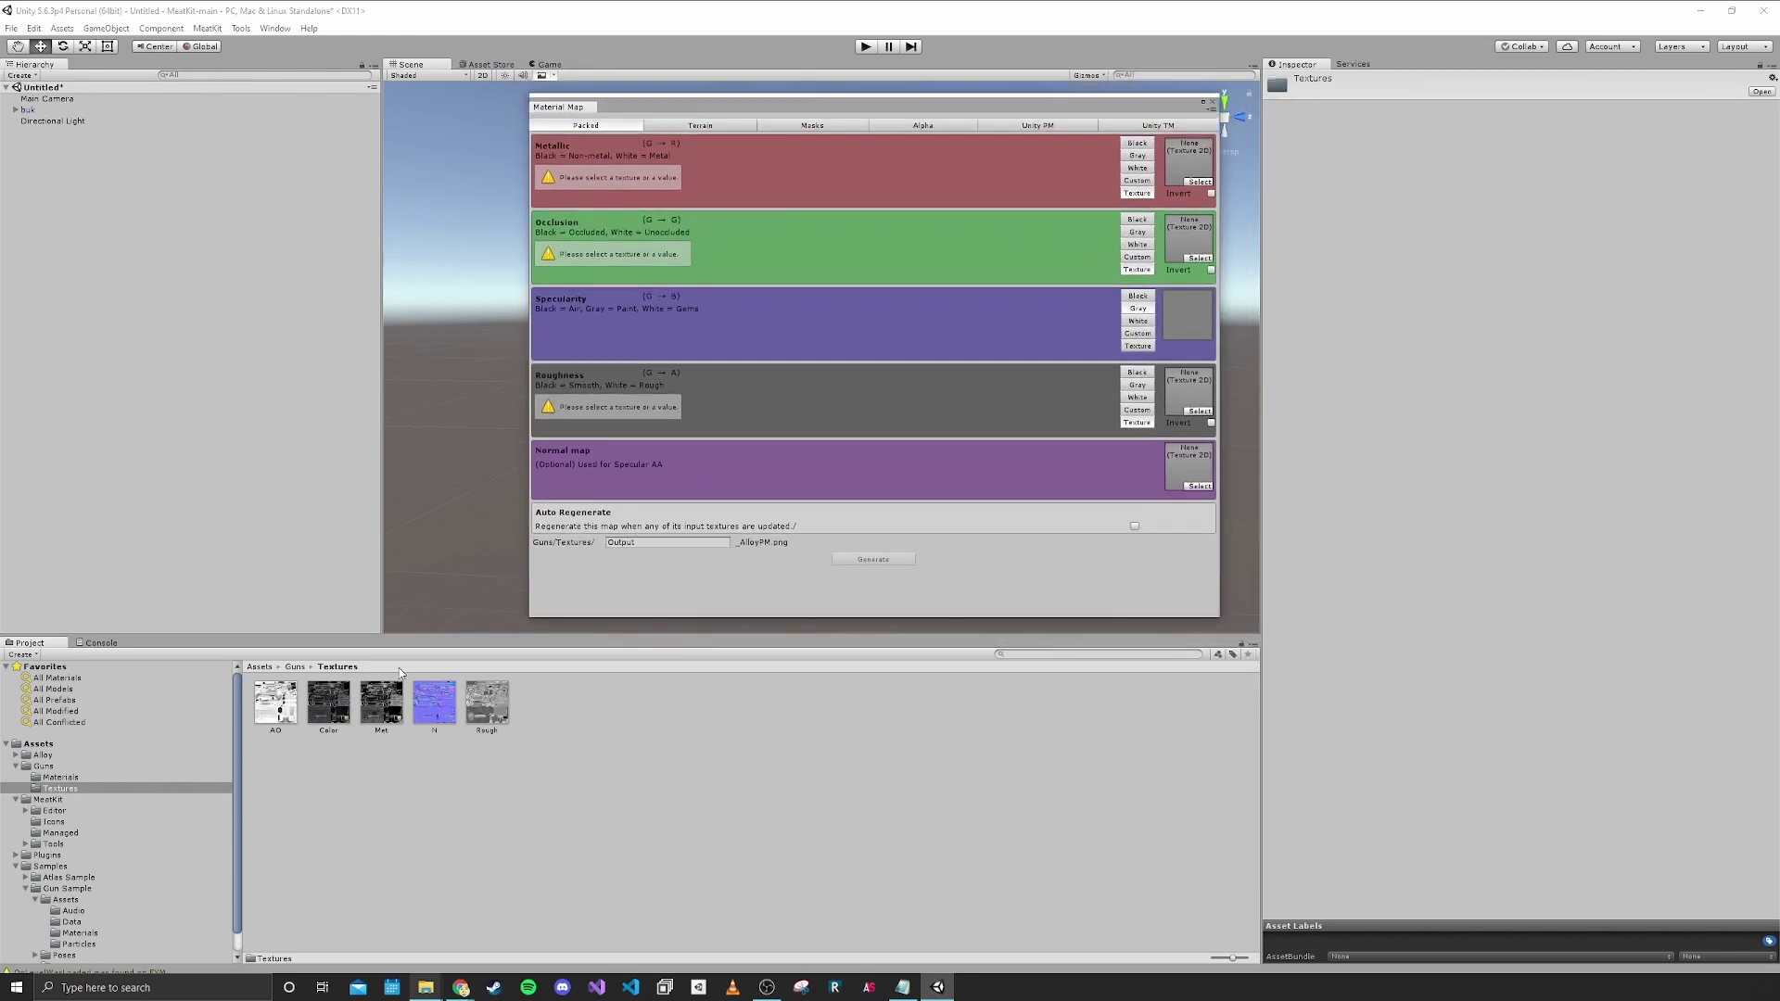
pyautogui.moveTo(387, 707); pyautogui.dragTo(1187, 171)
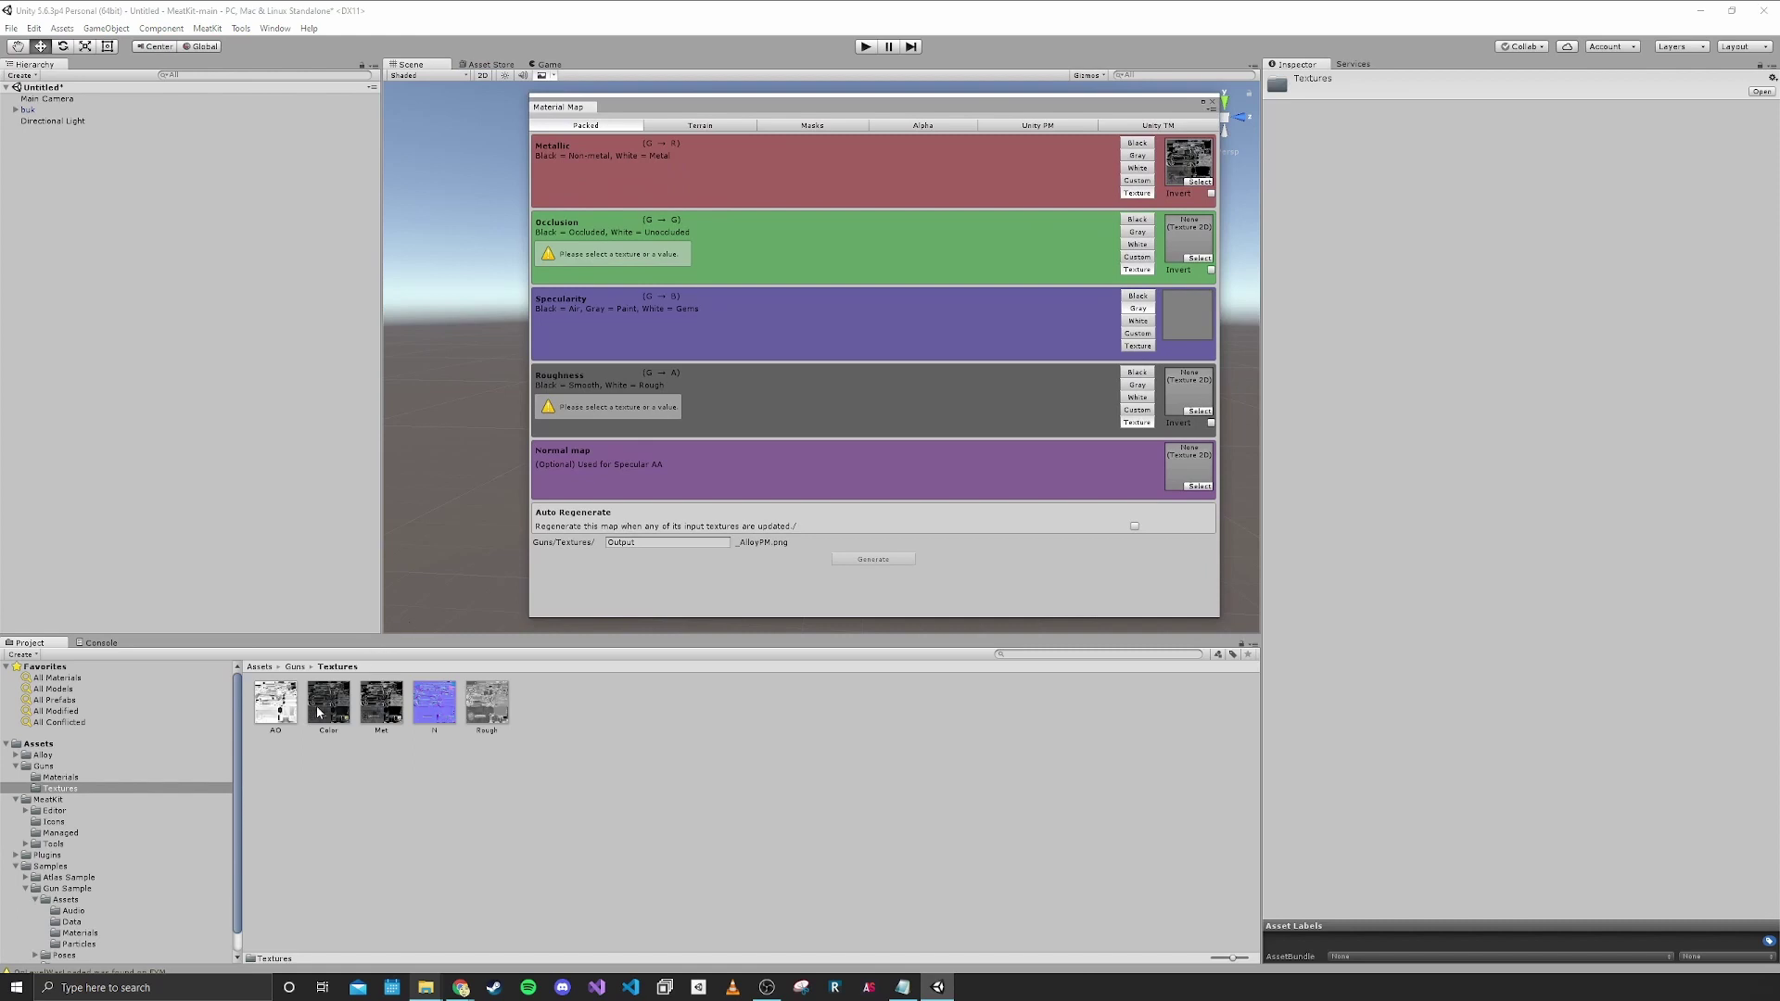
# Assign the AO texture to the packer's Occlusion channel and the Rough texture to its Roughness channel.
pyautogui.moveTo(285, 711); pyautogui.dragTo(1189, 254)
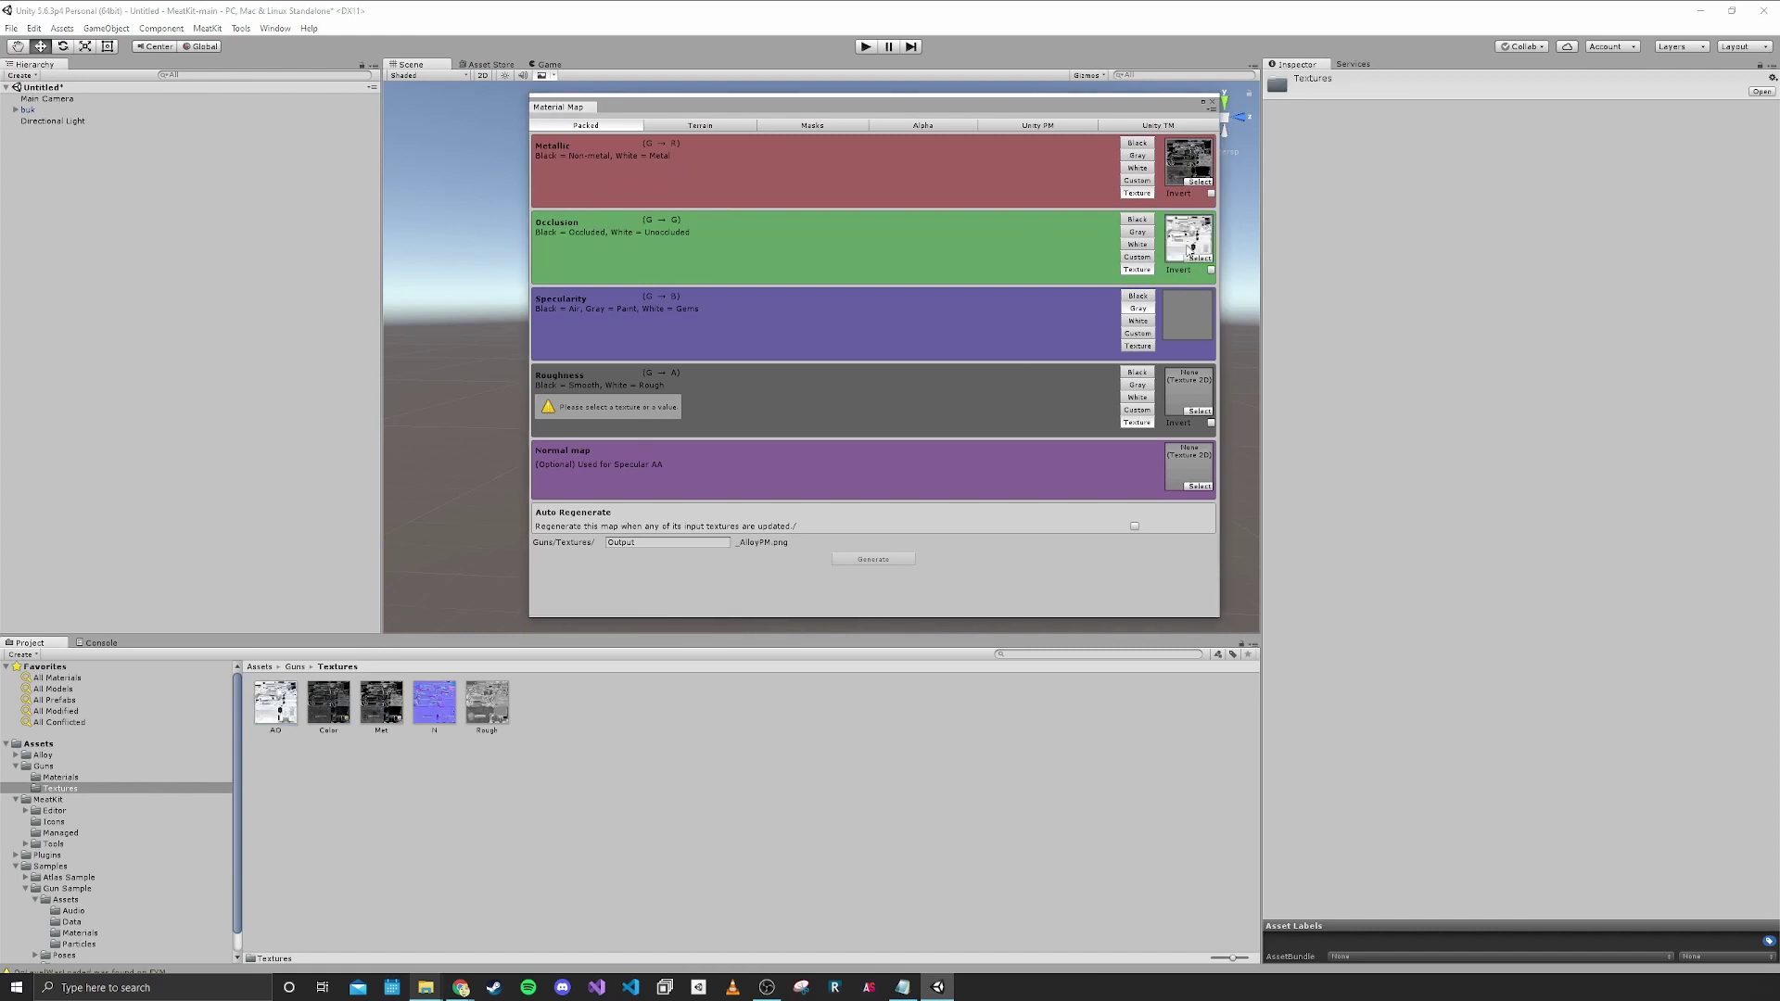
pyautogui.moveTo(478, 707); pyautogui.dragTo(1188, 399)
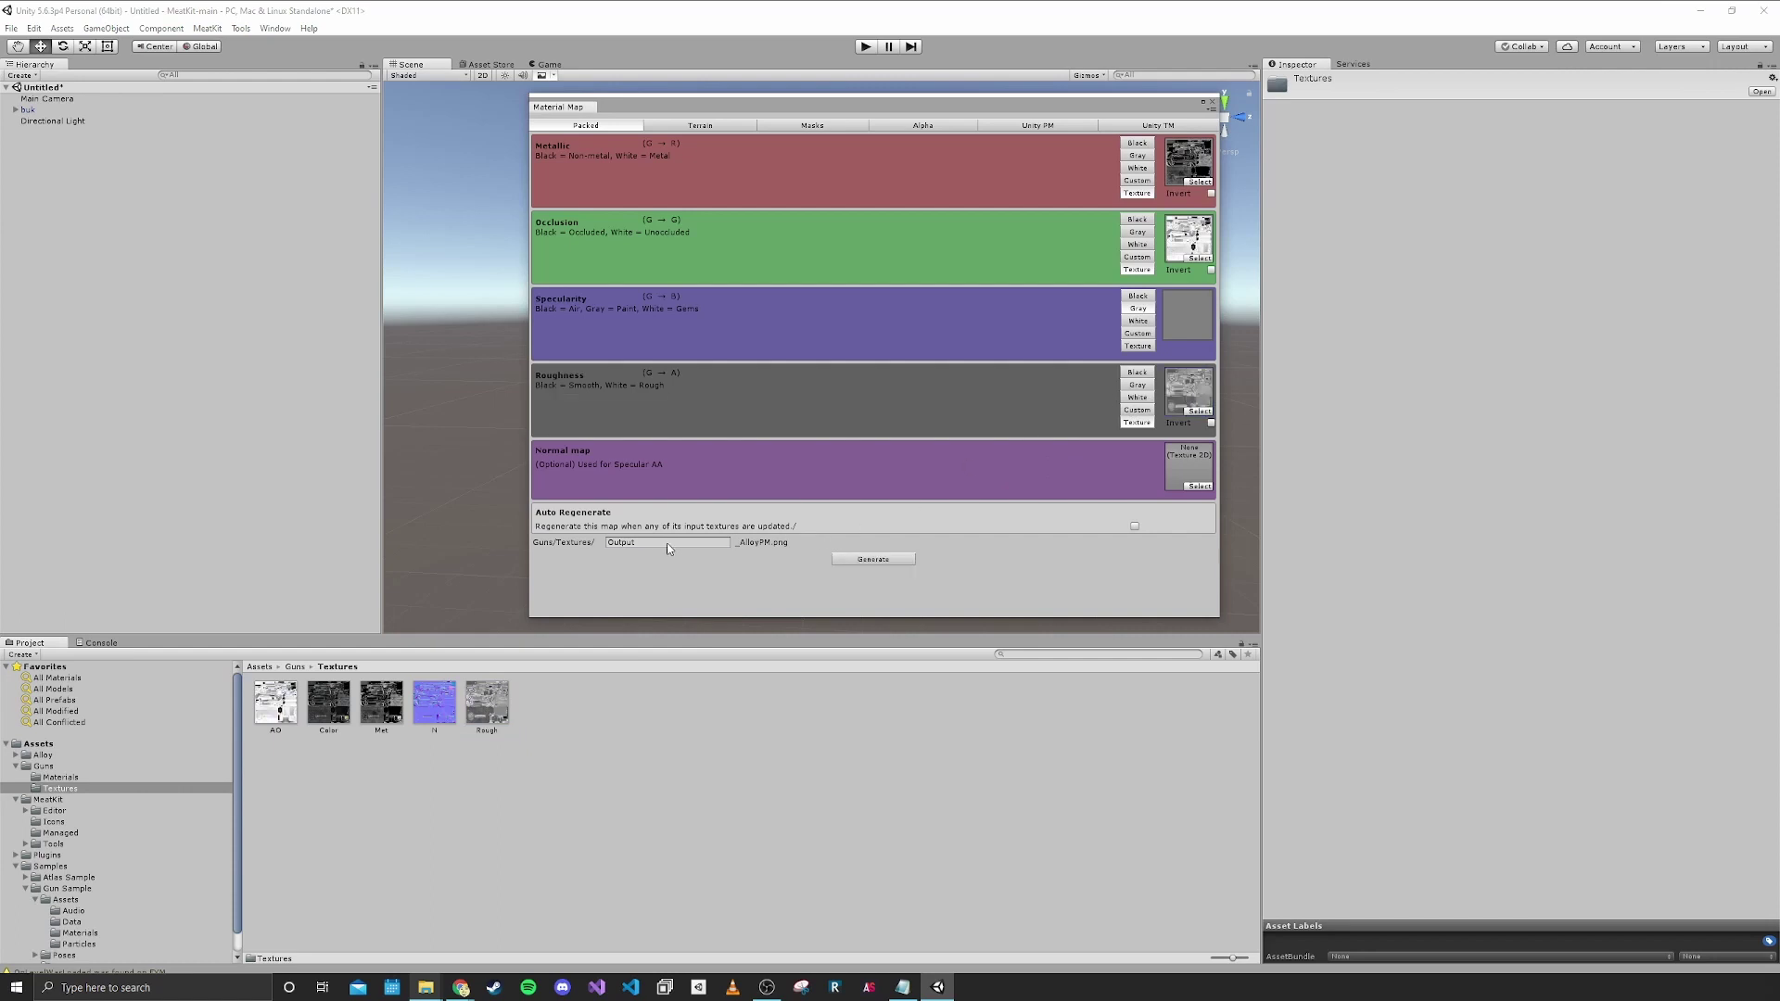
# Name the output PackedMap, generate the packed texture in Guns/Textures, check it and close the channel packer.
pyautogui.write('PackedMap')
pyautogui.click(872, 560)
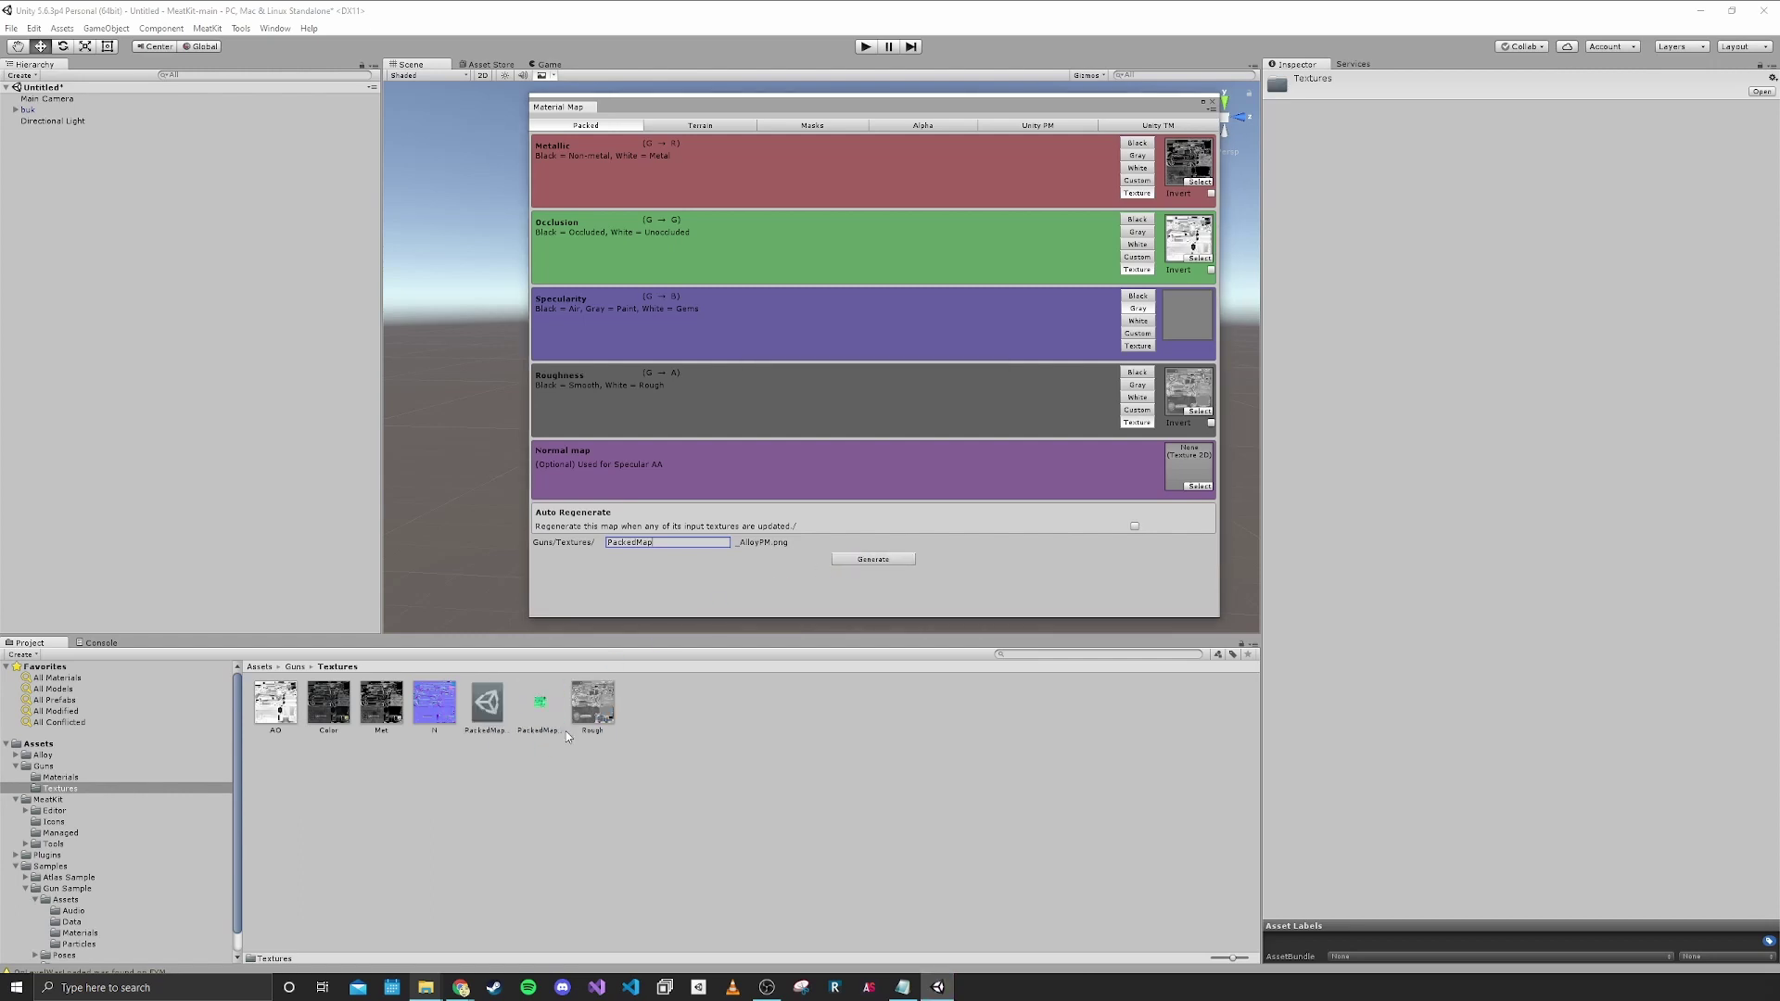
pyautogui.click(541, 707)
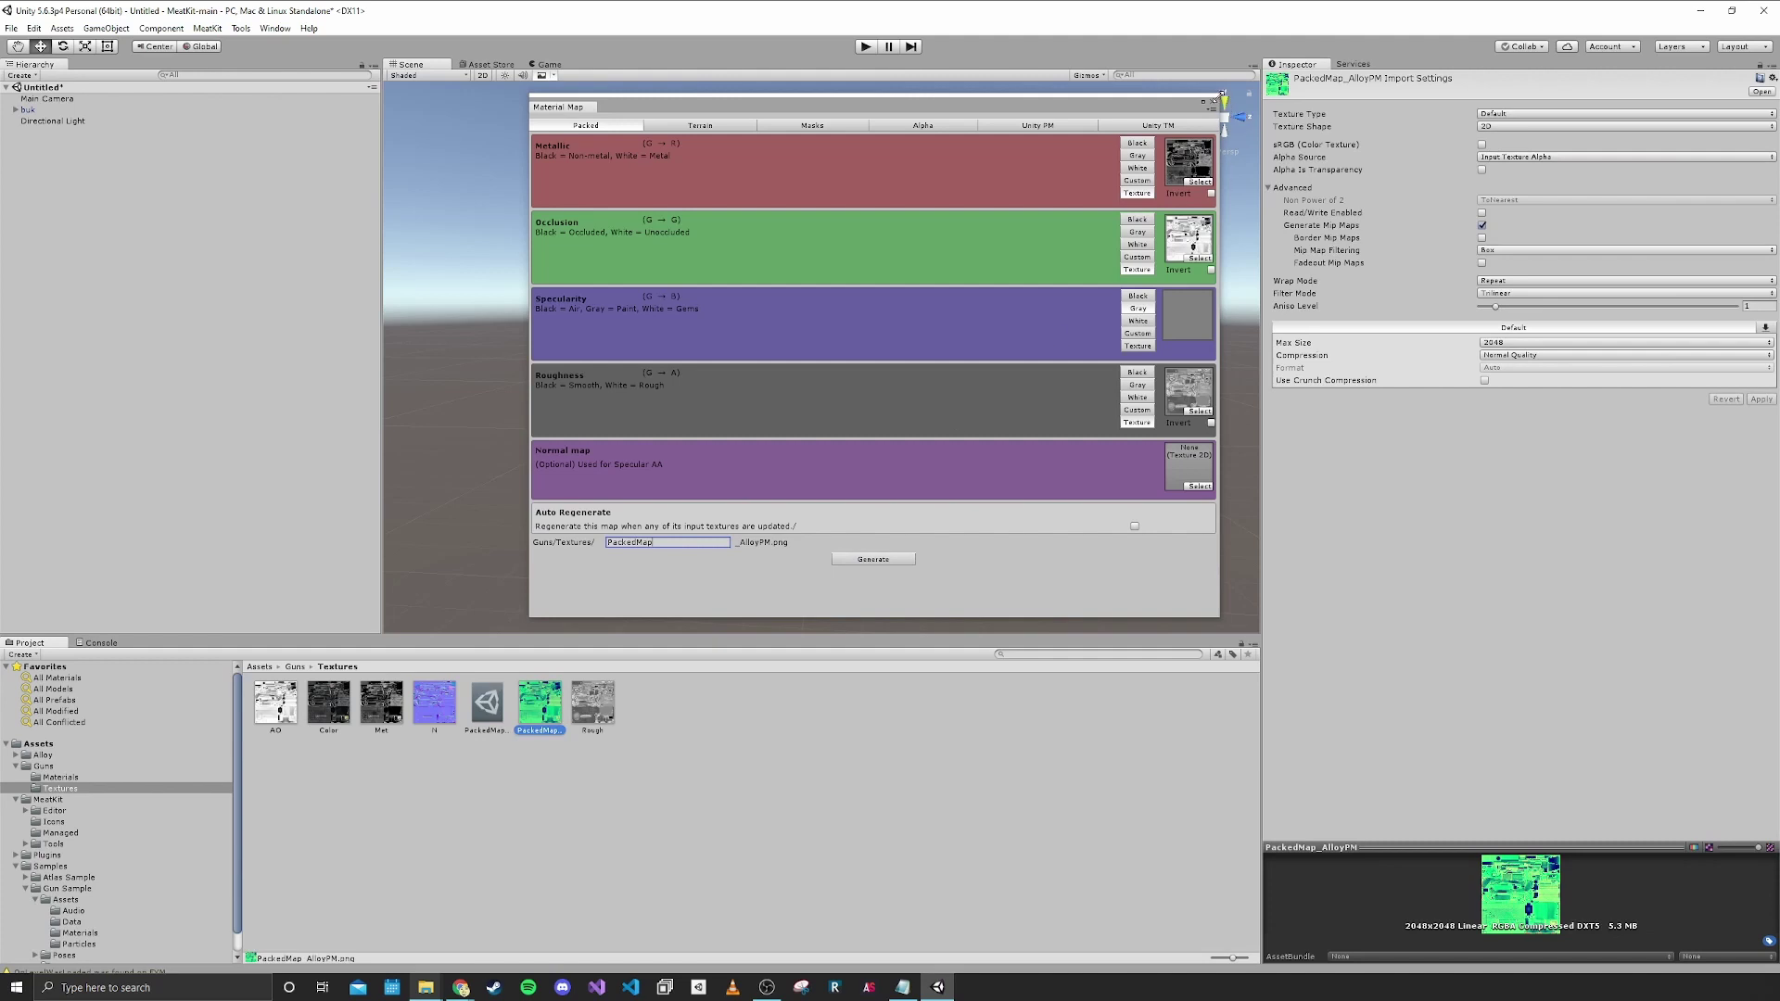
pyautogui.click(1212, 101)
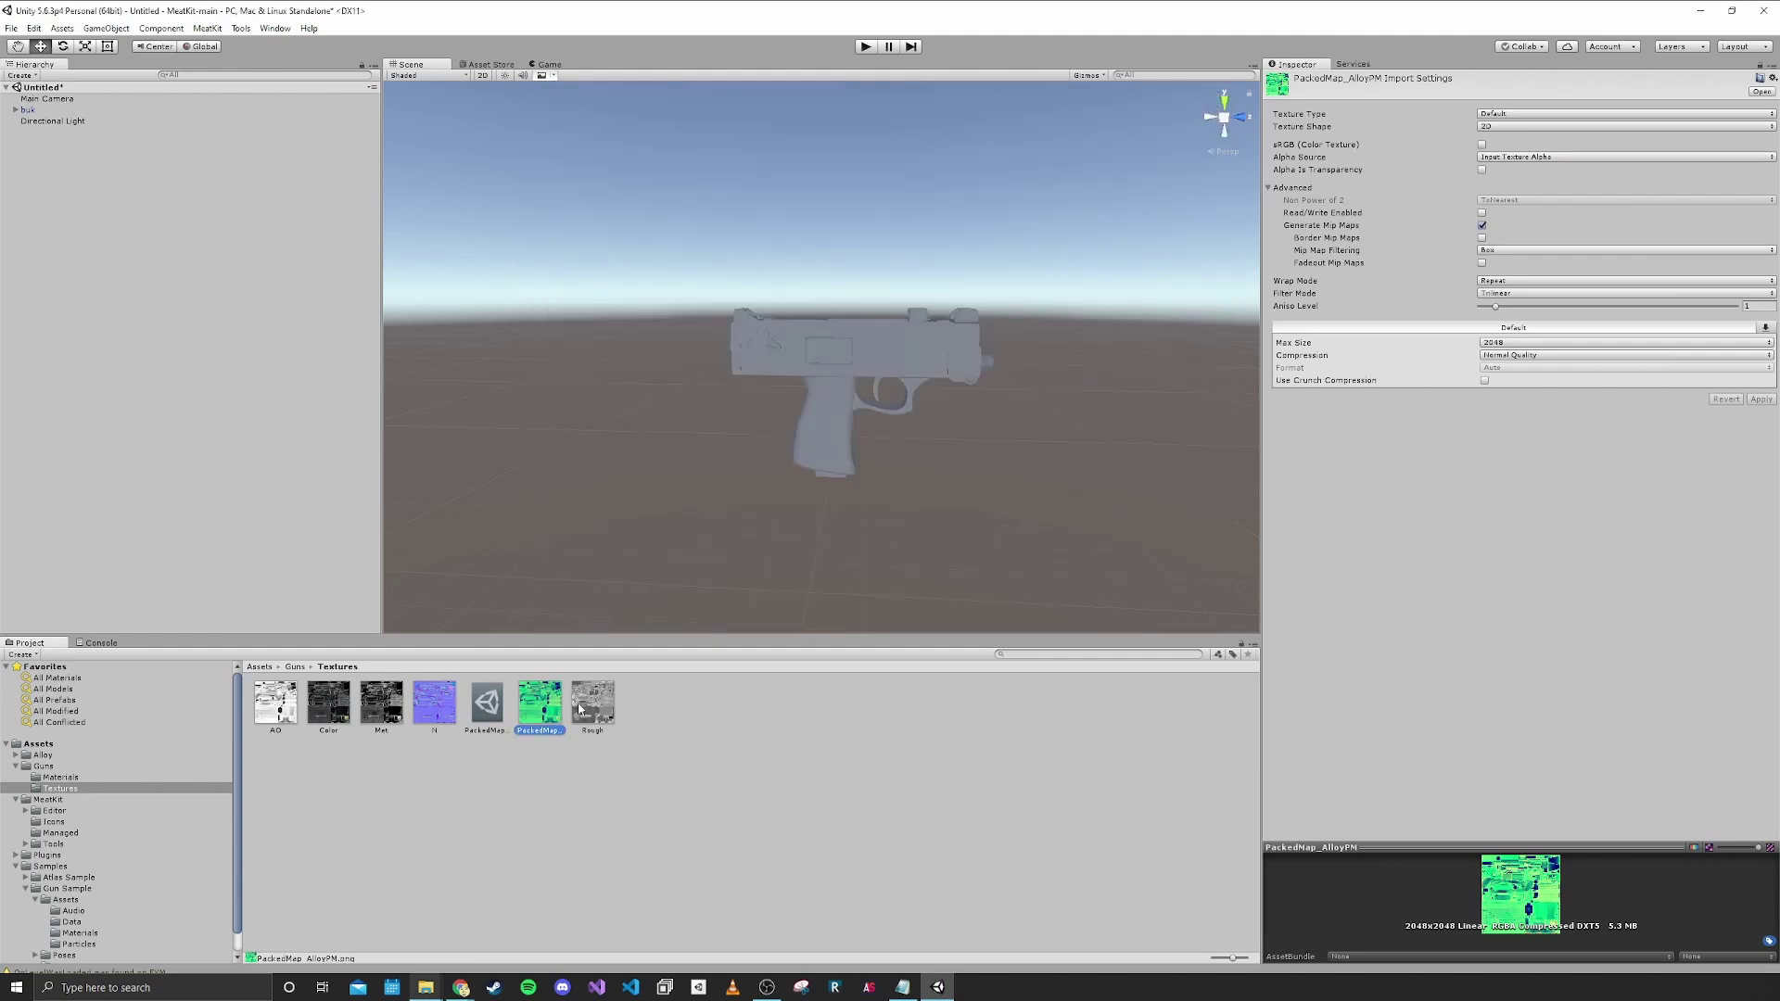
# Rename vray_material in Guns/Materials to GunMaterial.
pyautogui.click(296, 667)
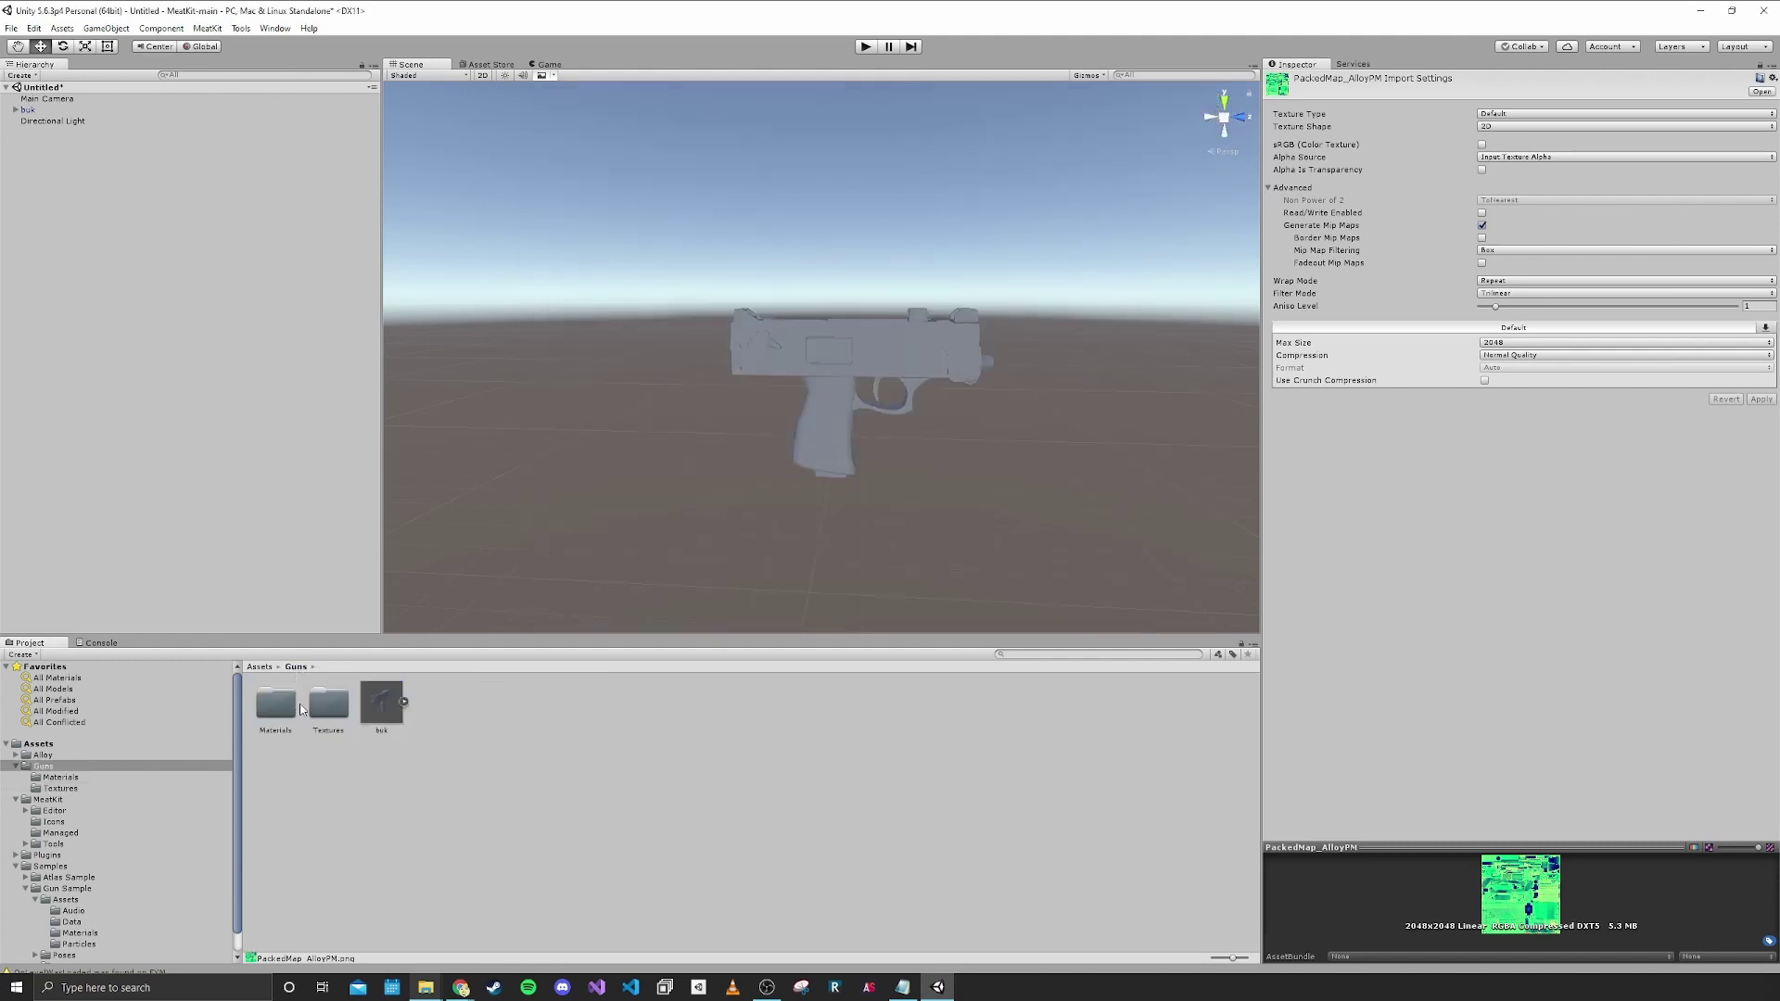
pyautogui.doubleClick(276, 704)
pyautogui.click(277, 708)
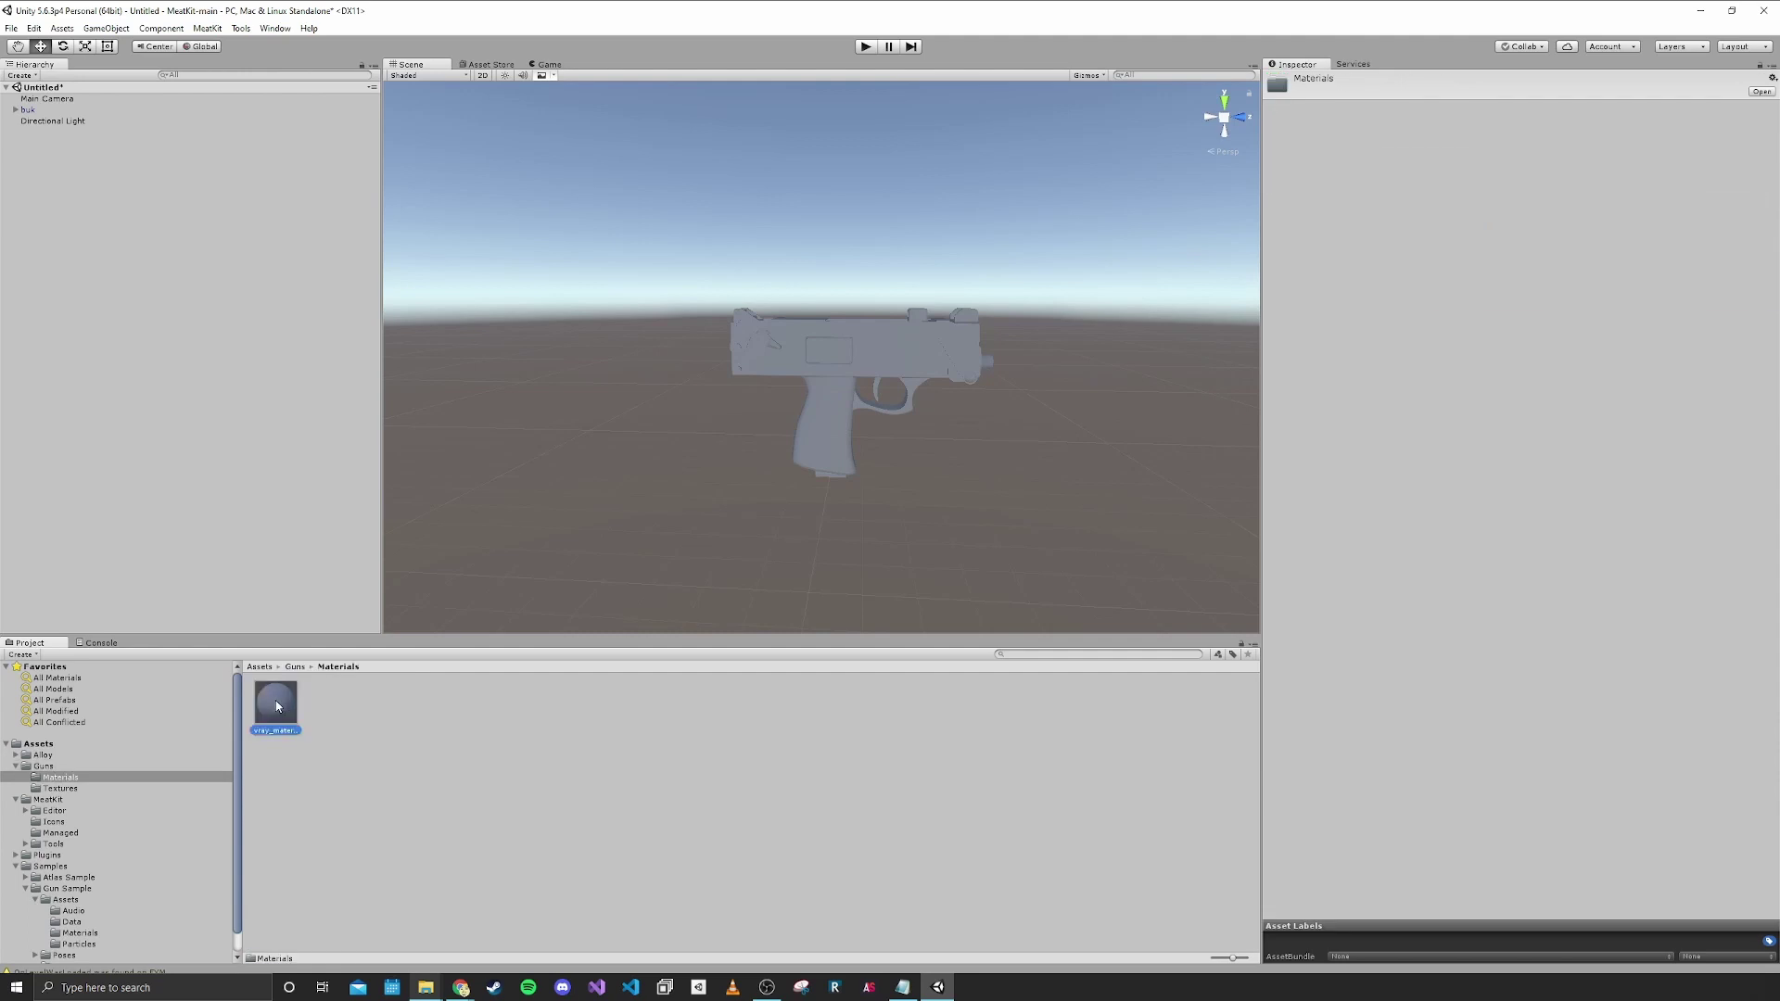
pyautogui.click(273, 732)
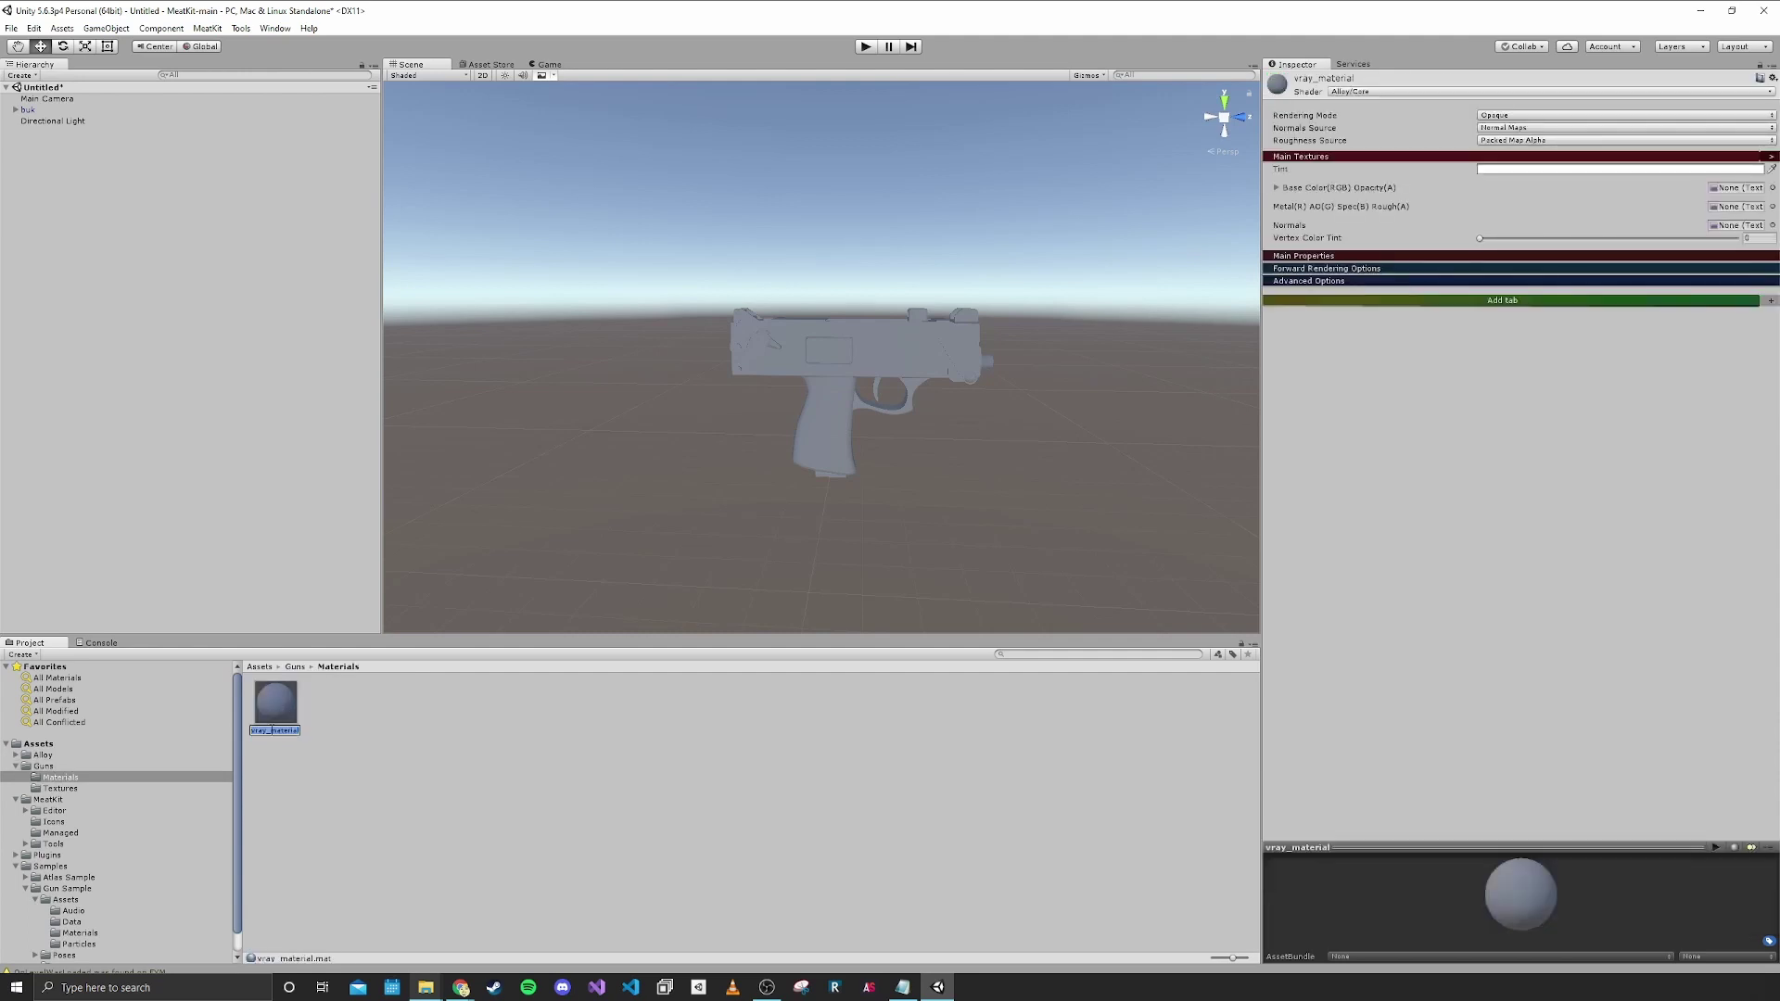
pyautogui.write('GunMaterial')
pyautogui.press('Return')
# Lock the Inspector on GunMaterial and assign Color to its Base Color slot and PackedMap_AlloyPM to its Metal/AO/Spec/Rough slot.
pyautogui.click(1759, 66)
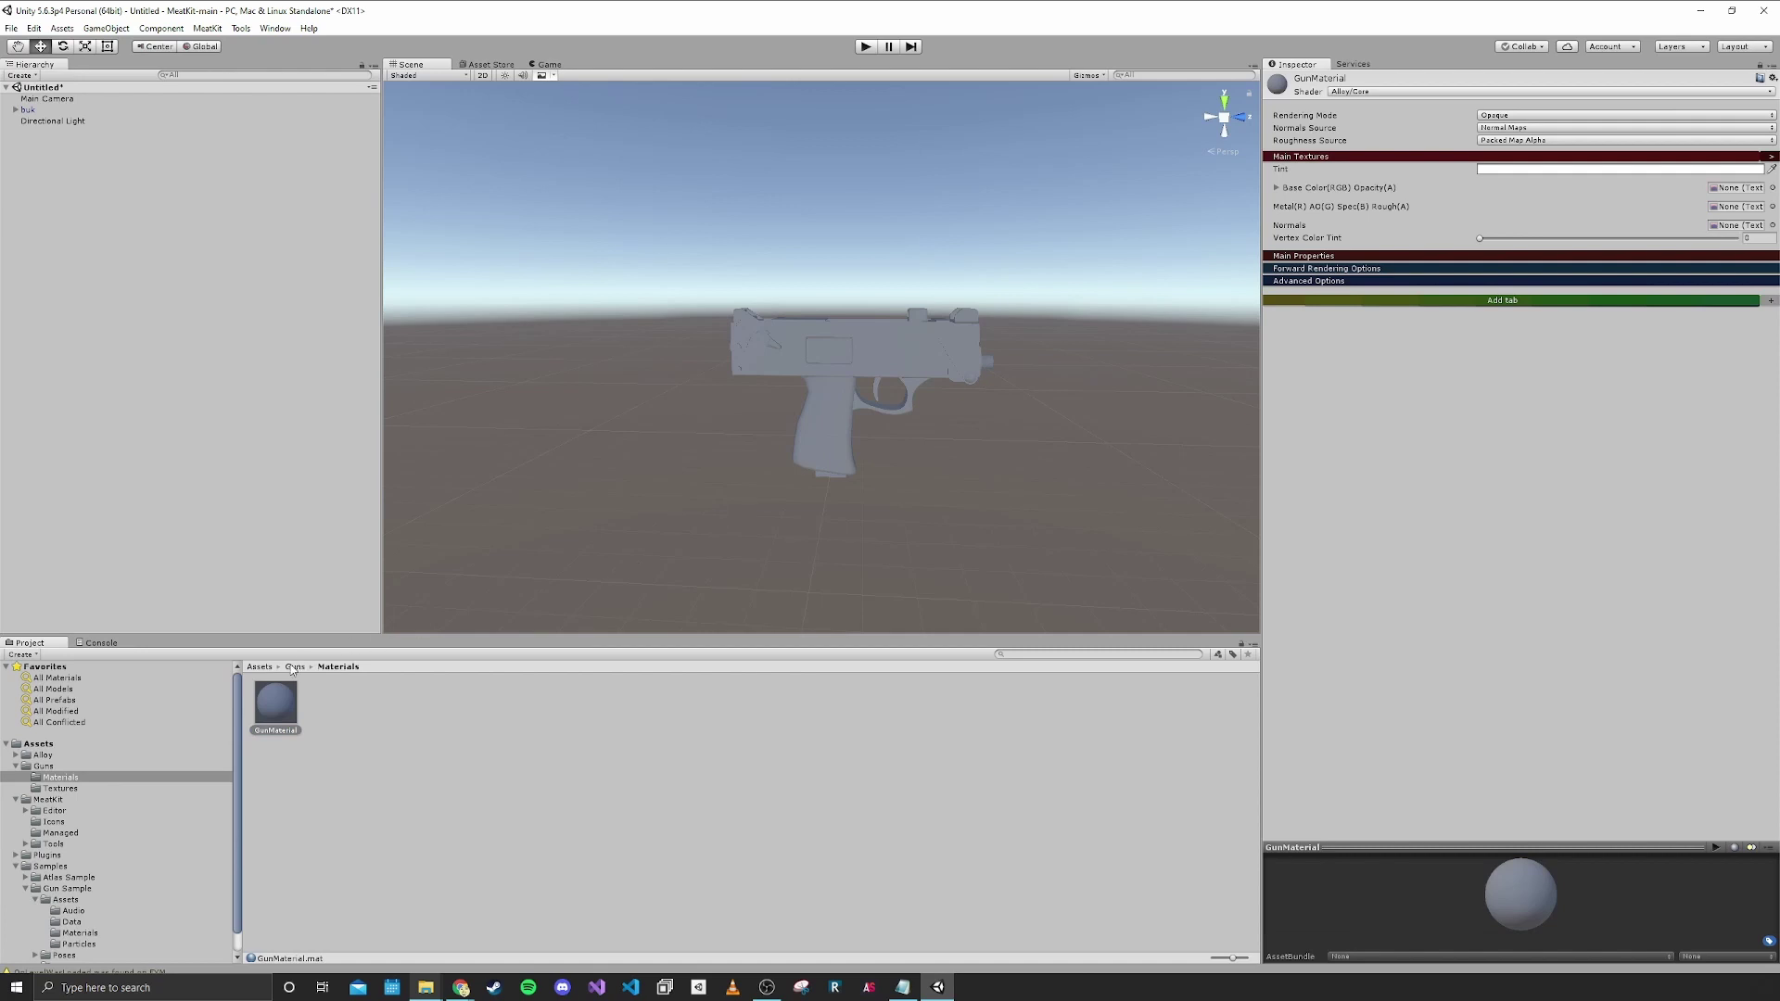
pyautogui.click(295, 667)
pyautogui.doubleClick(324, 697)
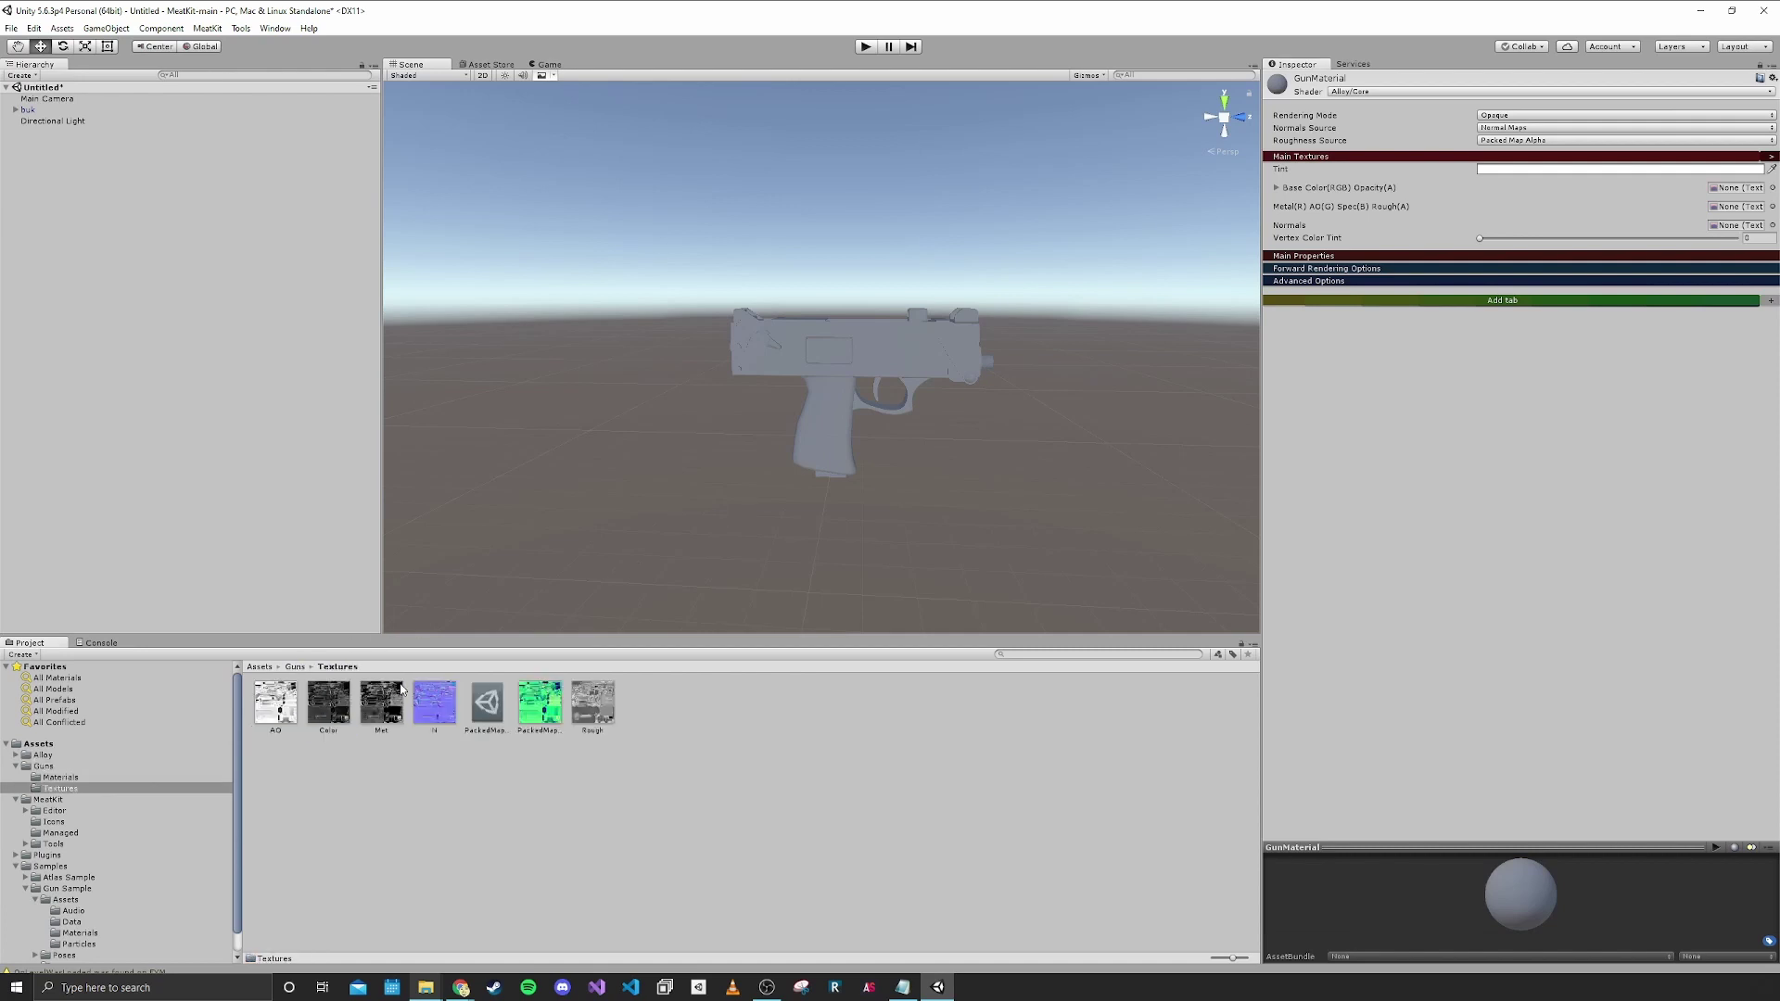
pyautogui.moveTo(334, 706); pyautogui.dragTo(1730, 194)
pyautogui.moveTo(949, 357); pyautogui.dragTo(963, 364, button='right')
pyautogui.moveTo(531, 718); pyautogui.dragTo(1728, 230)
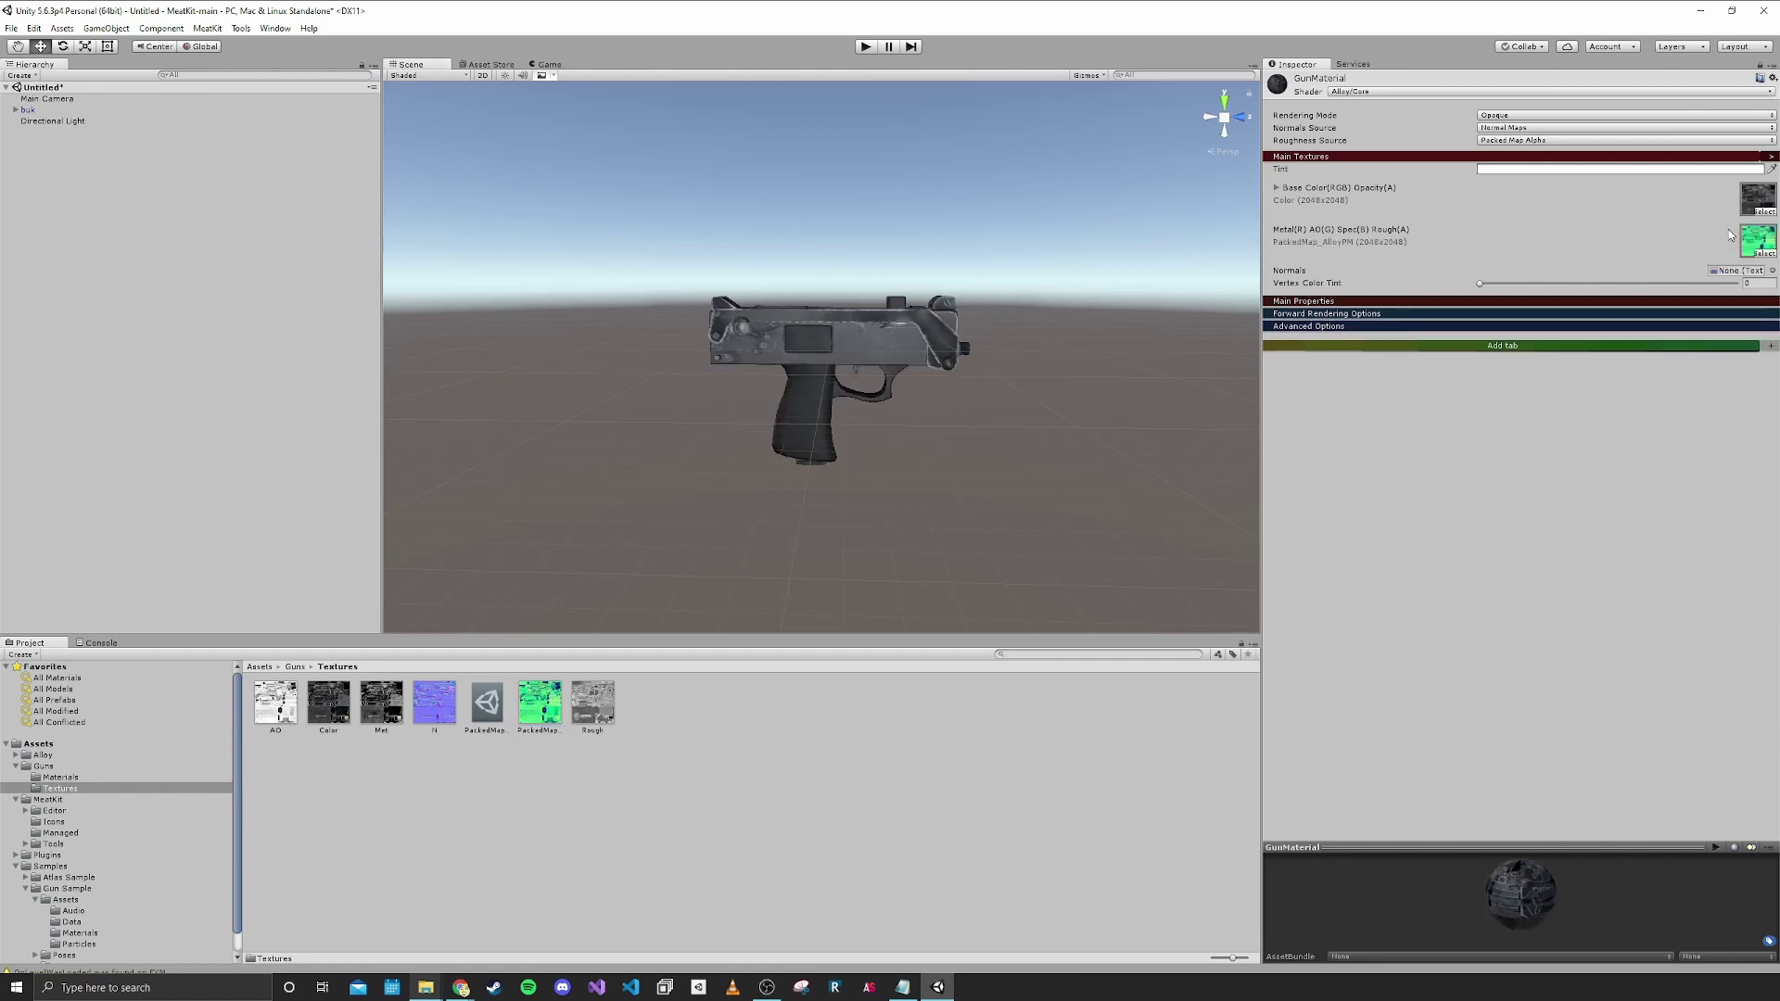
# Assign the N texture to GunMaterial's Normals slot and fix its import type as a normal map.
pyautogui.moveTo(880, 394); pyautogui.dragTo(873, 381, button='right')
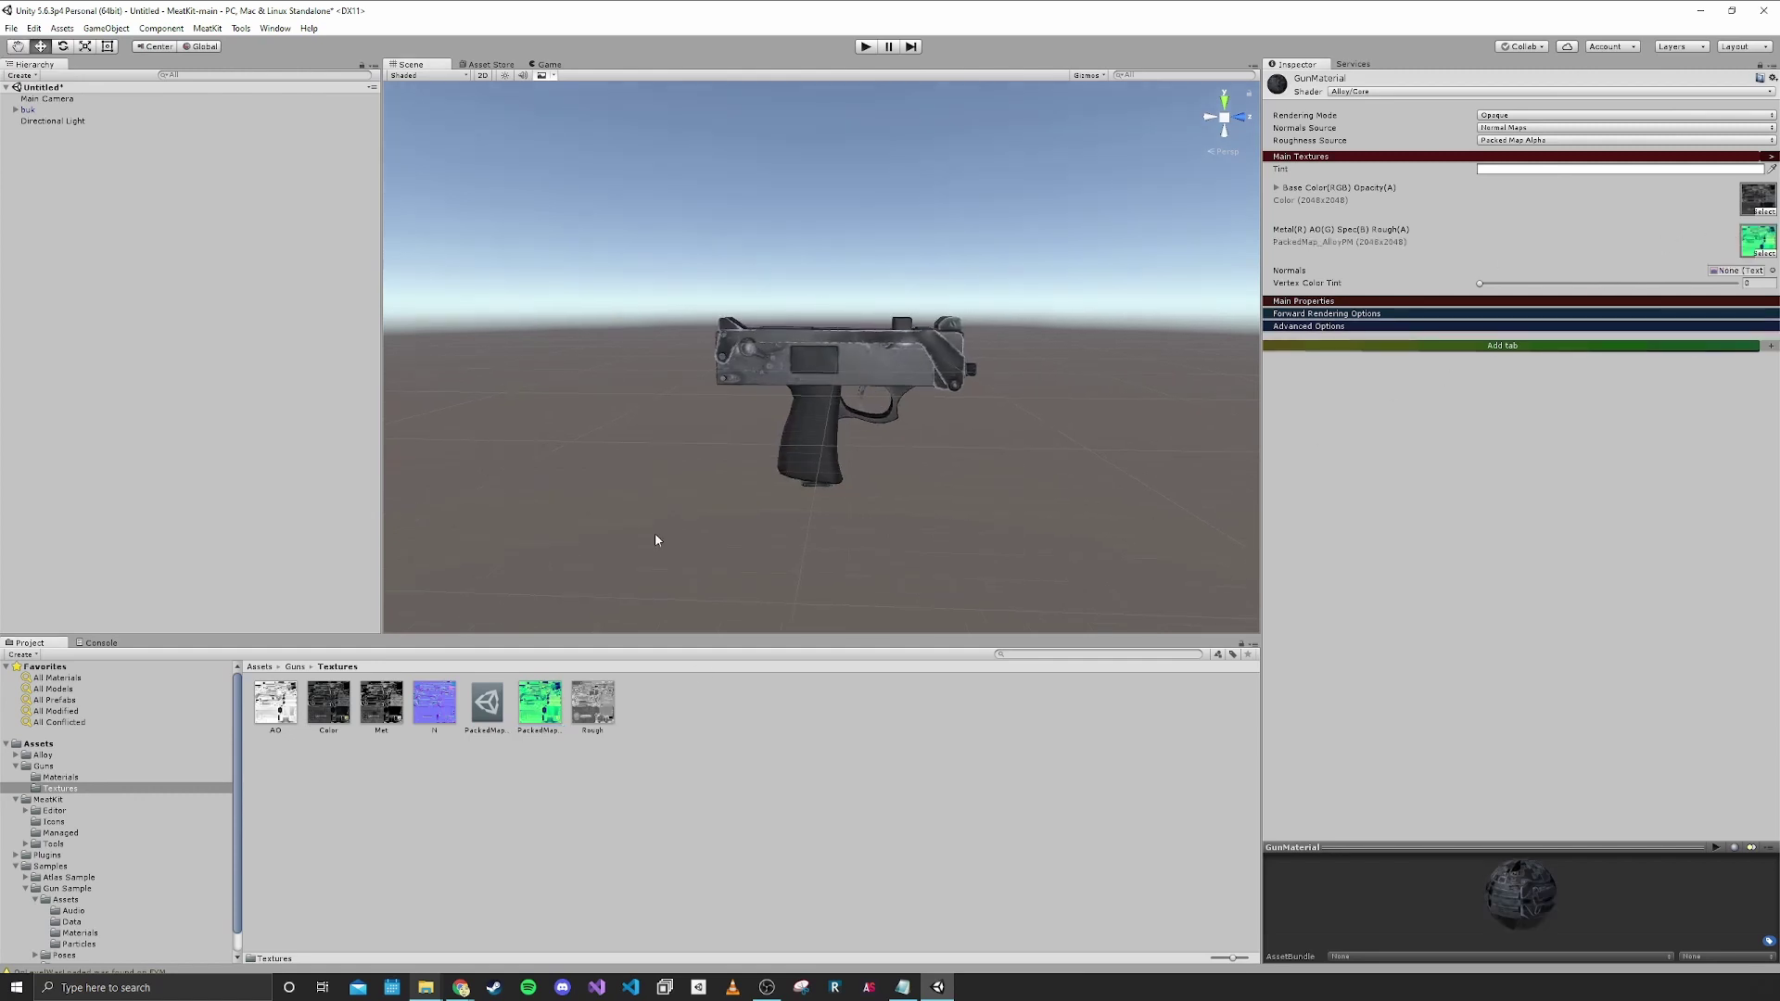
pyautogui.click(434, 707)
pyautogui.moveTo(434, 709); pyautogui.dragTo(1730, 275)
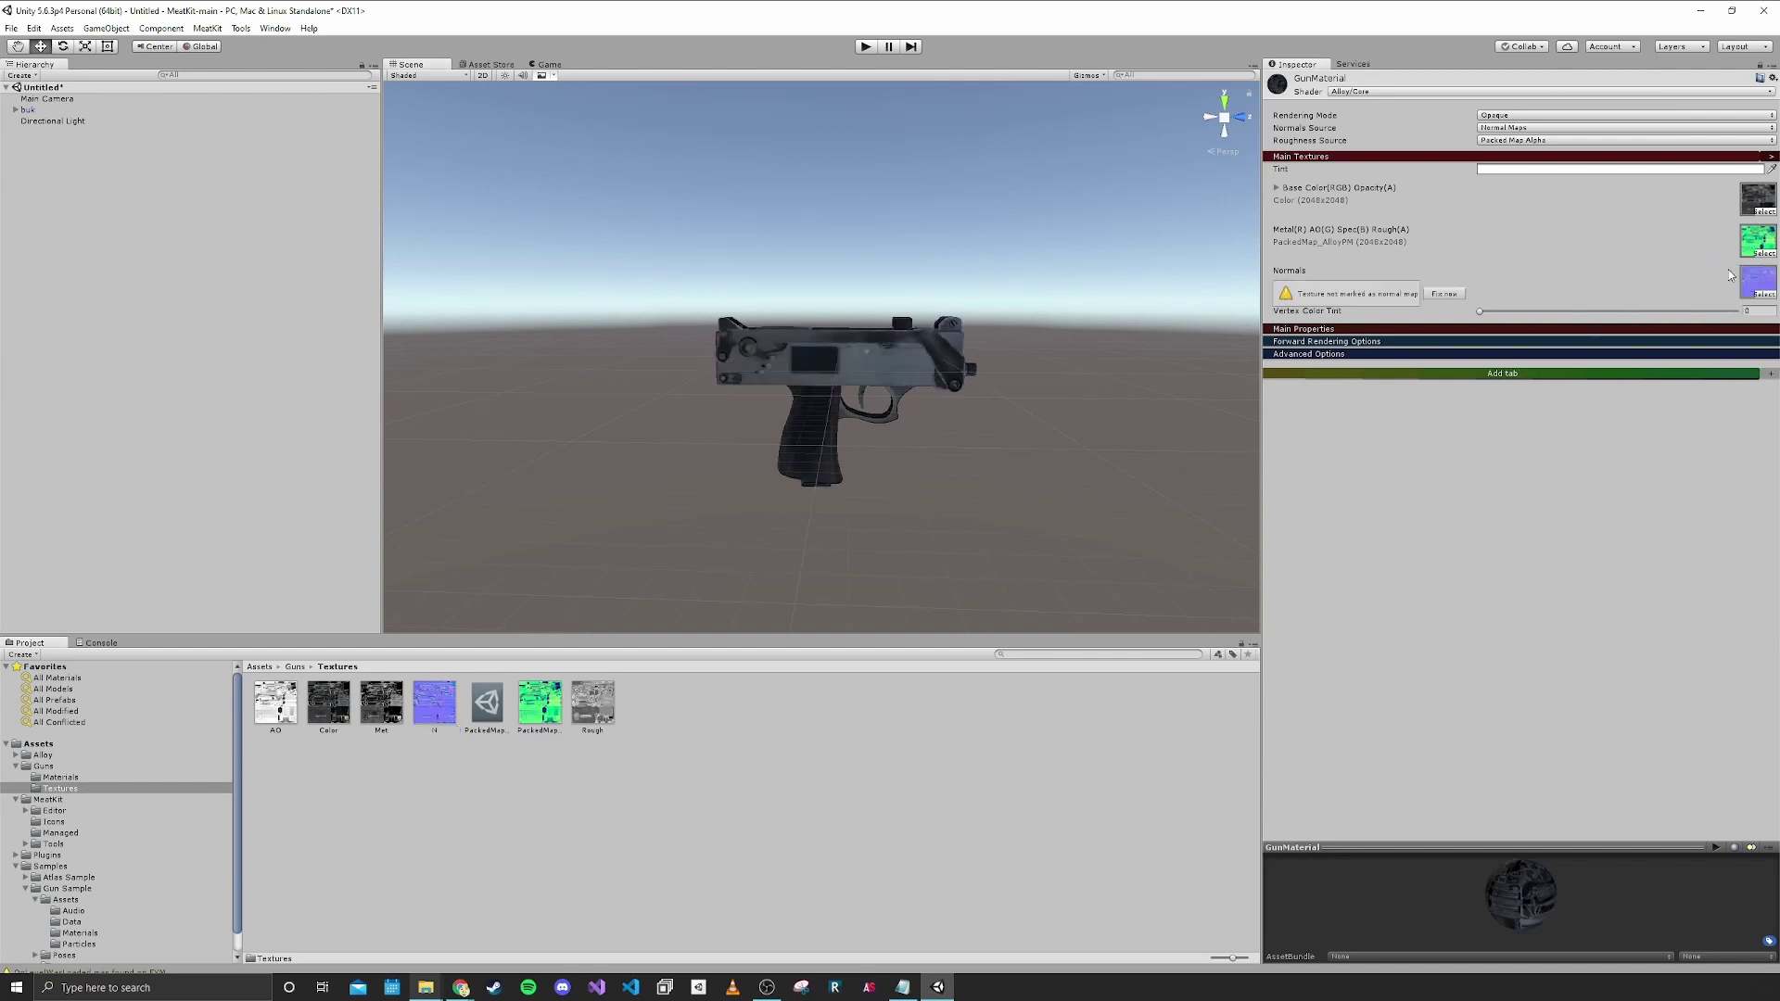
pyautogui.click(1433, 292)
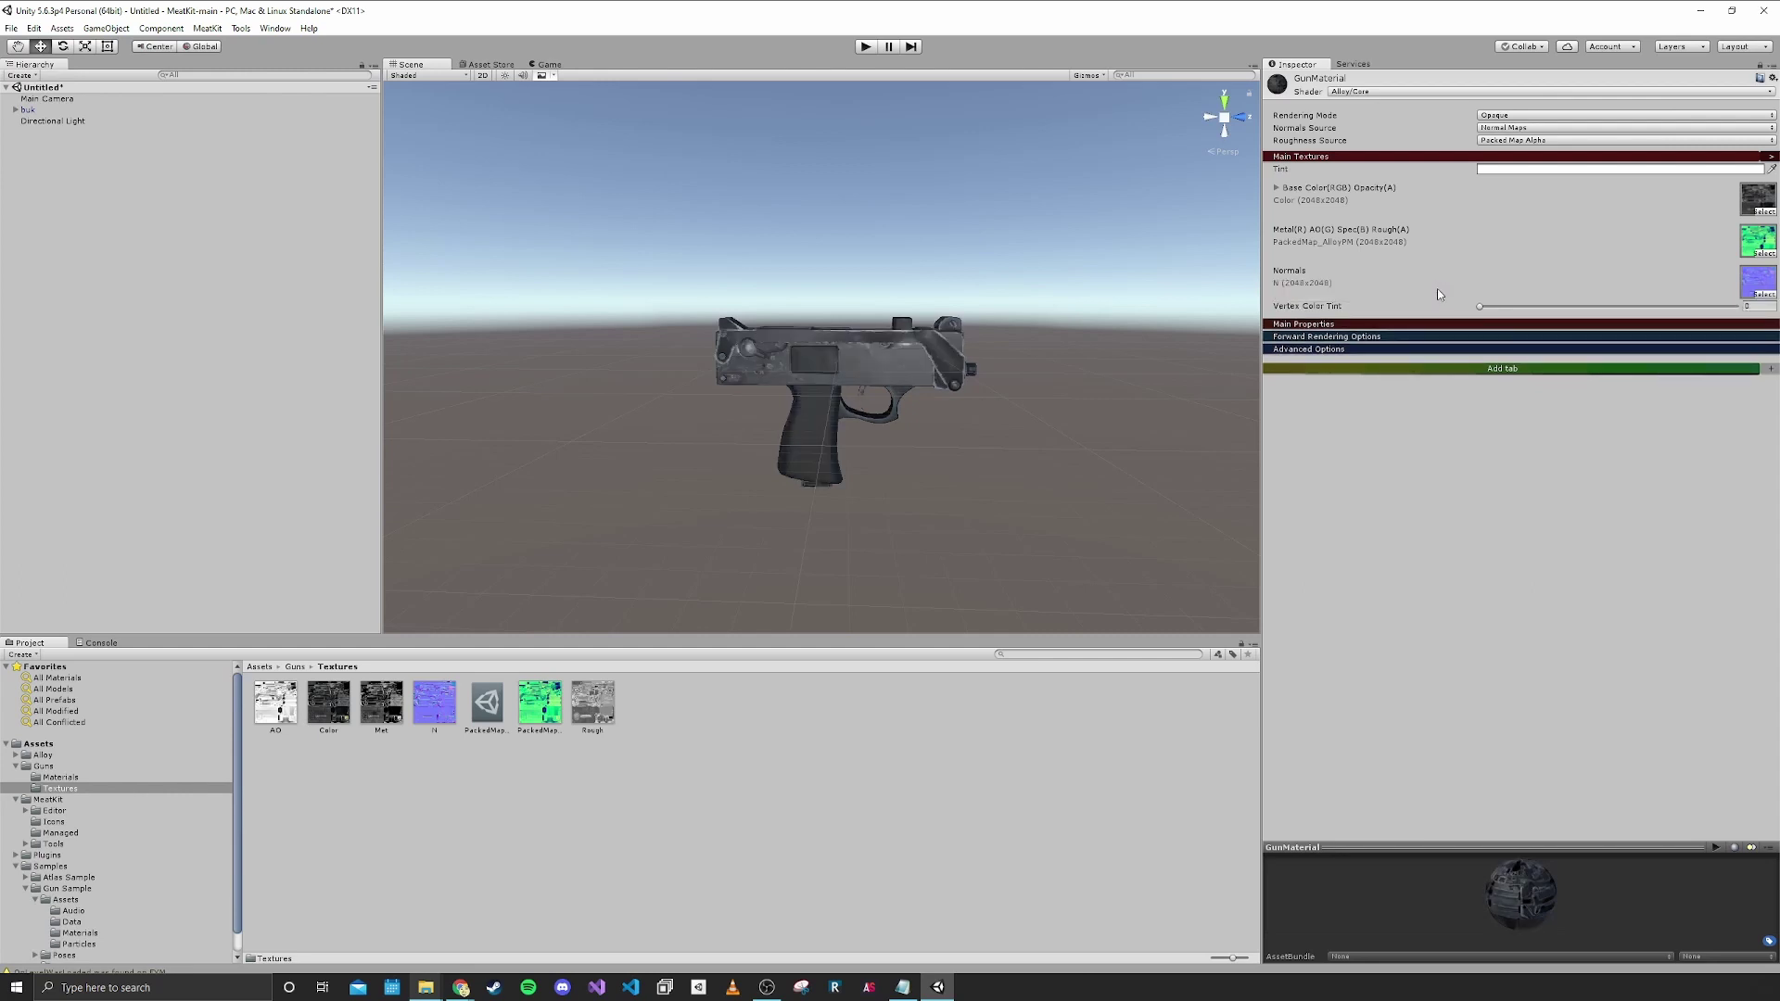
# Examine the textured gun in the scene up close and from an angle.
pyautogui.click(936, 371)
pyautogui.press('f')
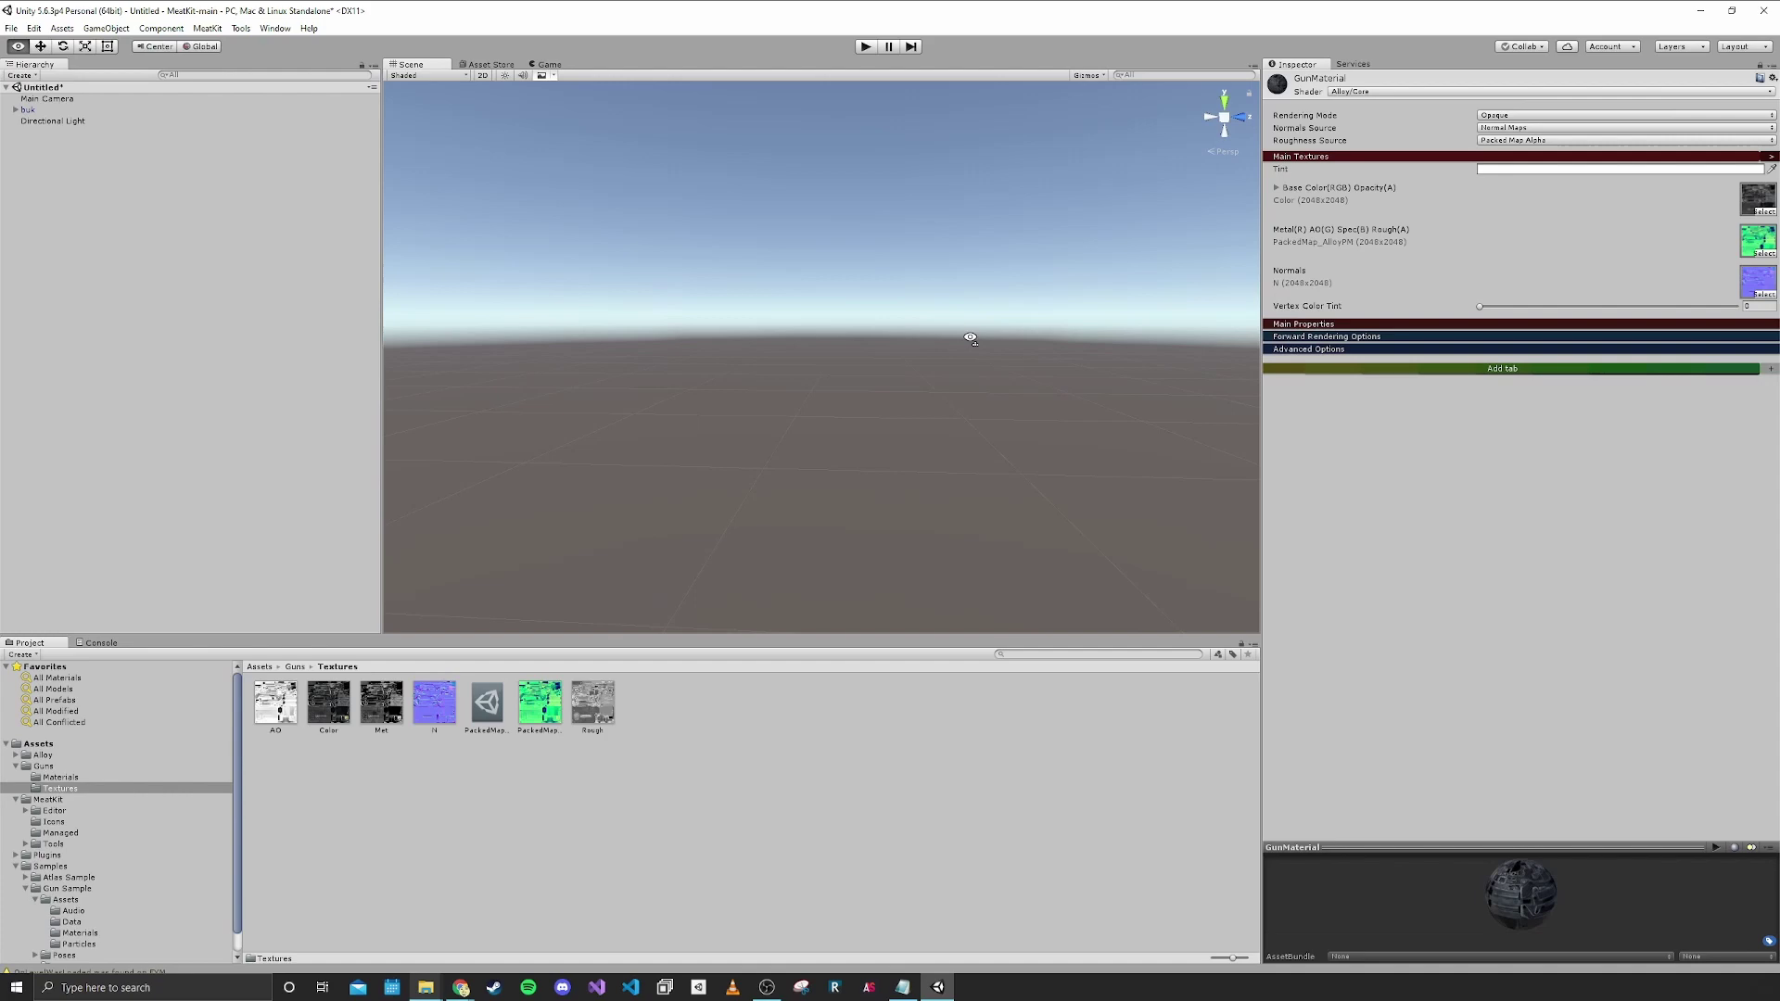
pyautogui.moveTo(901, 454); pyautogui.dragTo(1004, 501, button='right')
pyautogui.moveTo(756, 447); pyautogui.dragTo(1060, 487, button='middle')
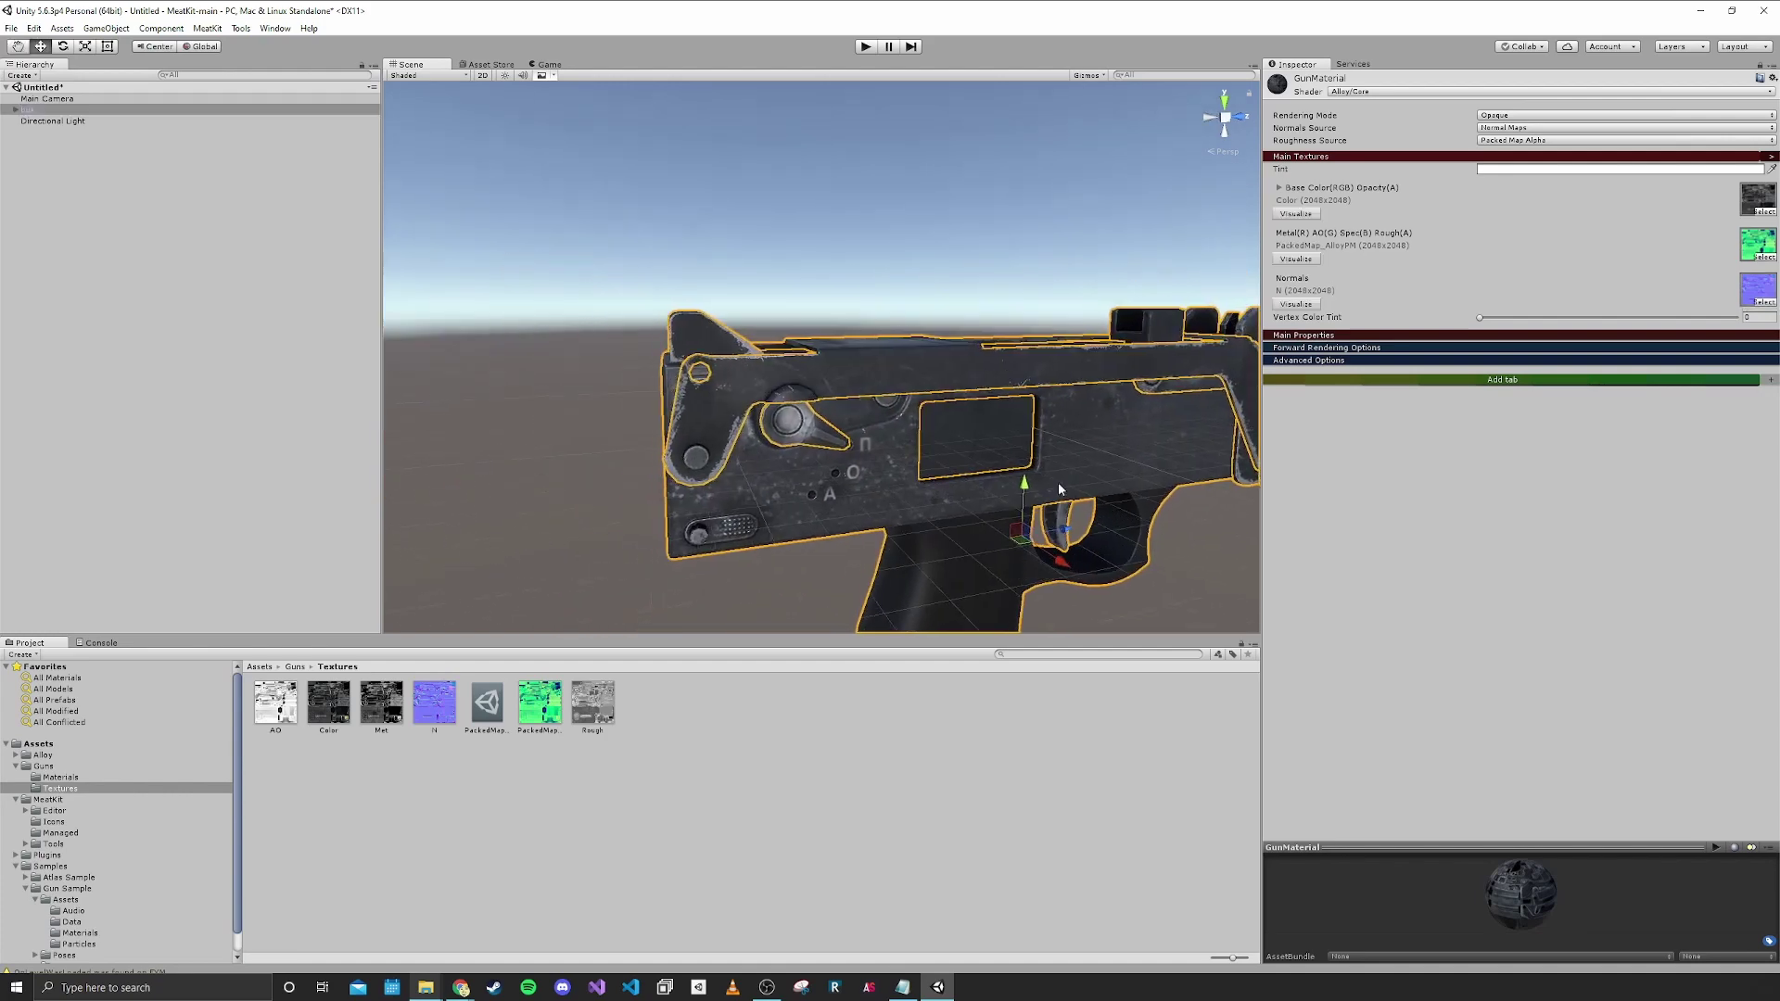
pyautogui.click(918, 258)
pyautogui.moveTo(918, 350); pyautogui.dragTo(955, 405, button='right')
pyautogui.moveTo(913, 319); pyautogui.dragTo(914, 435, button='middle')
pyautogui.keyDown('alt'); pyautogui.moveTo(914, 435); pyautogui.dragTo(953, 402); pyautogui.keyUp('alt')
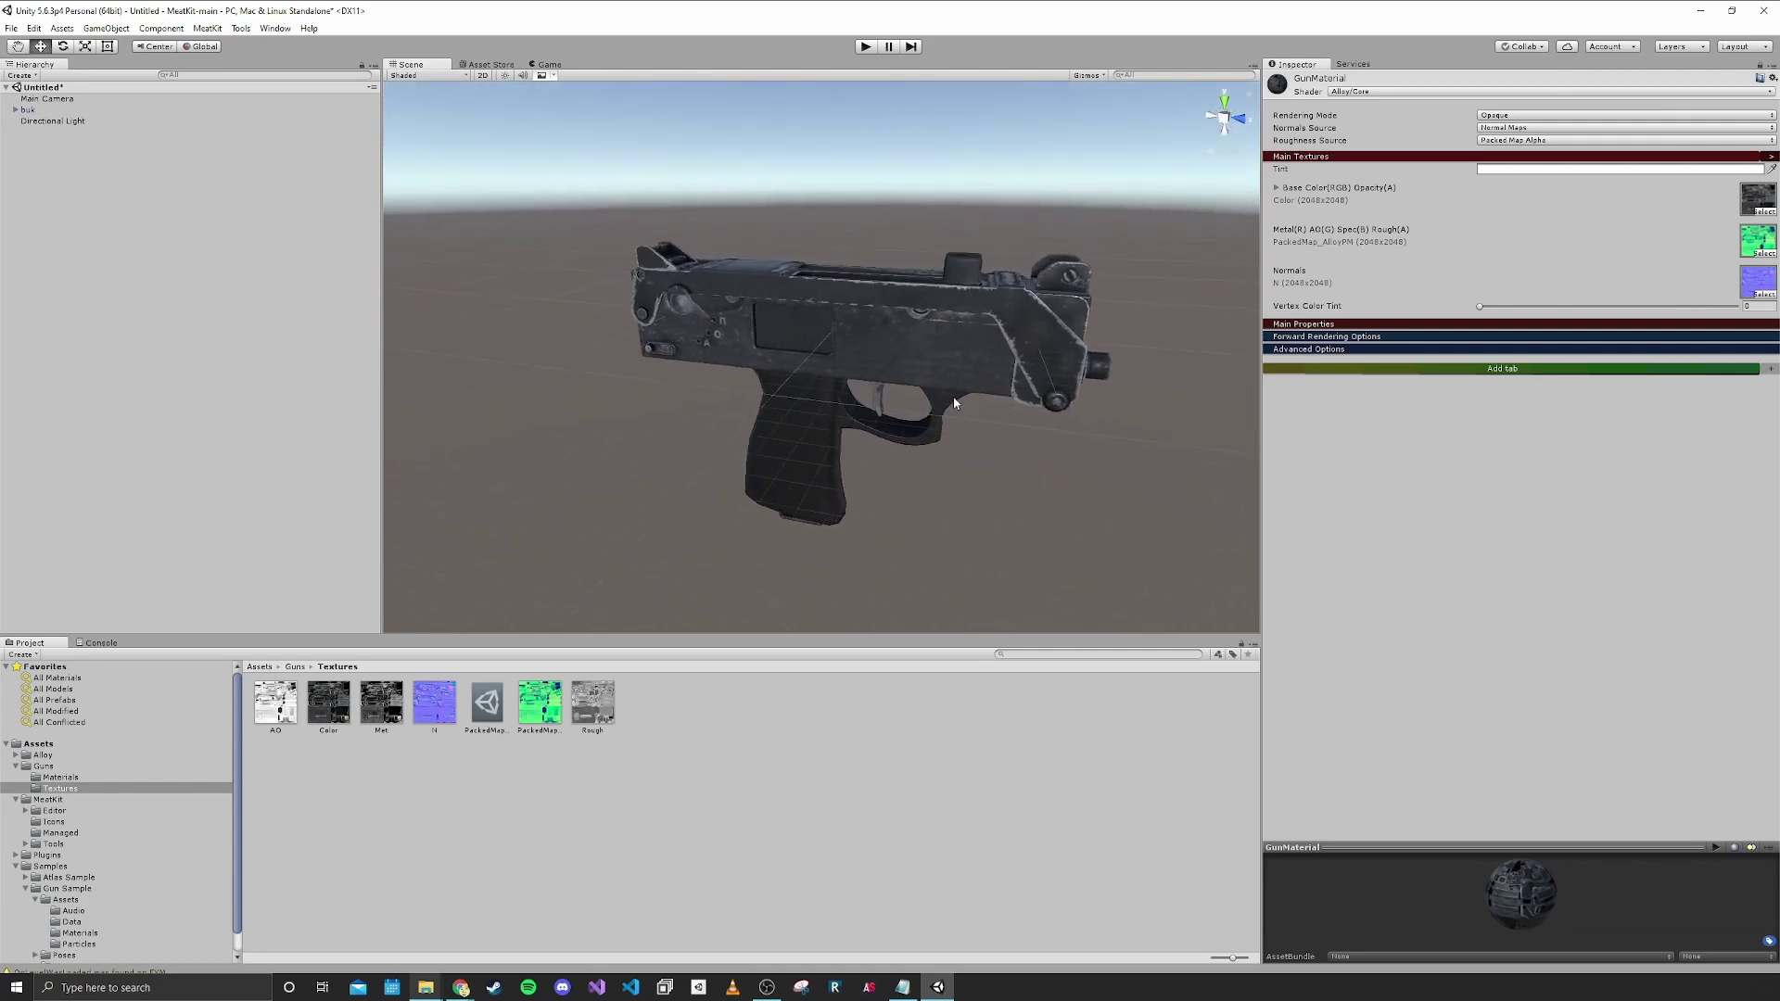
# Delete the Directional Light and add a Point light to the scene.
pyautogui.rightClick(153, 230)
pyautogui.click(62, 122)
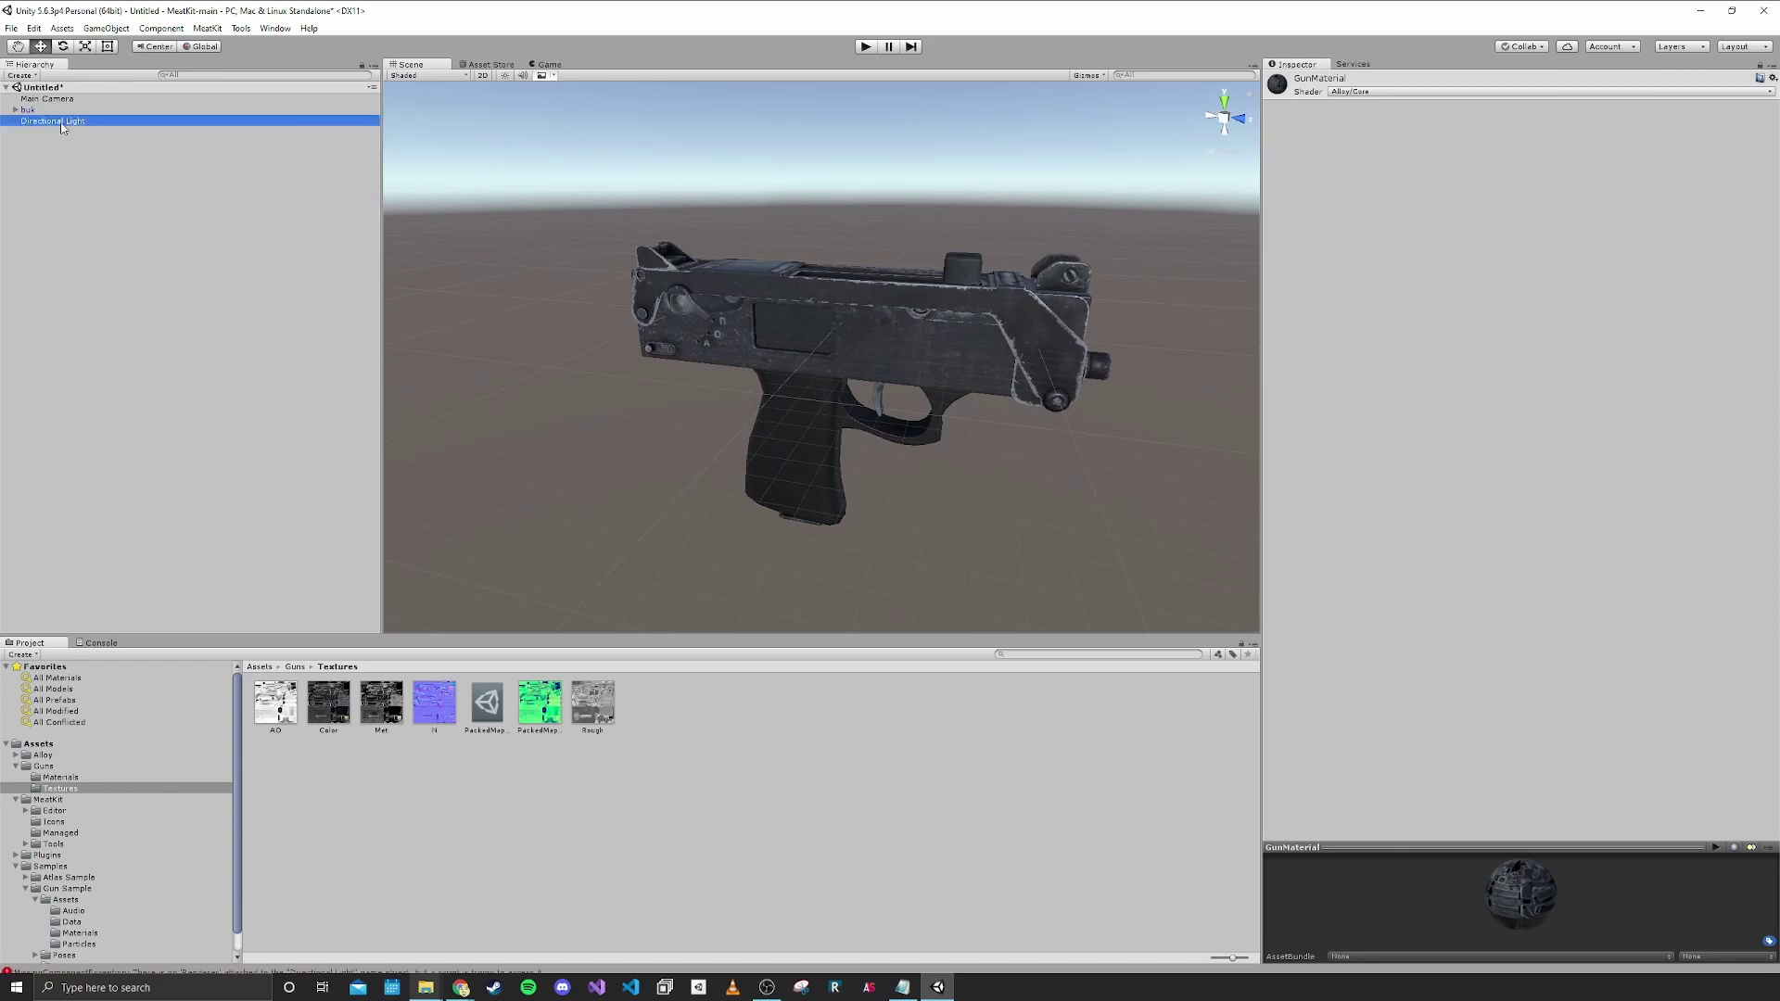
pyautogui.press('Delete')
pyautogui.rightClick(50, 170)
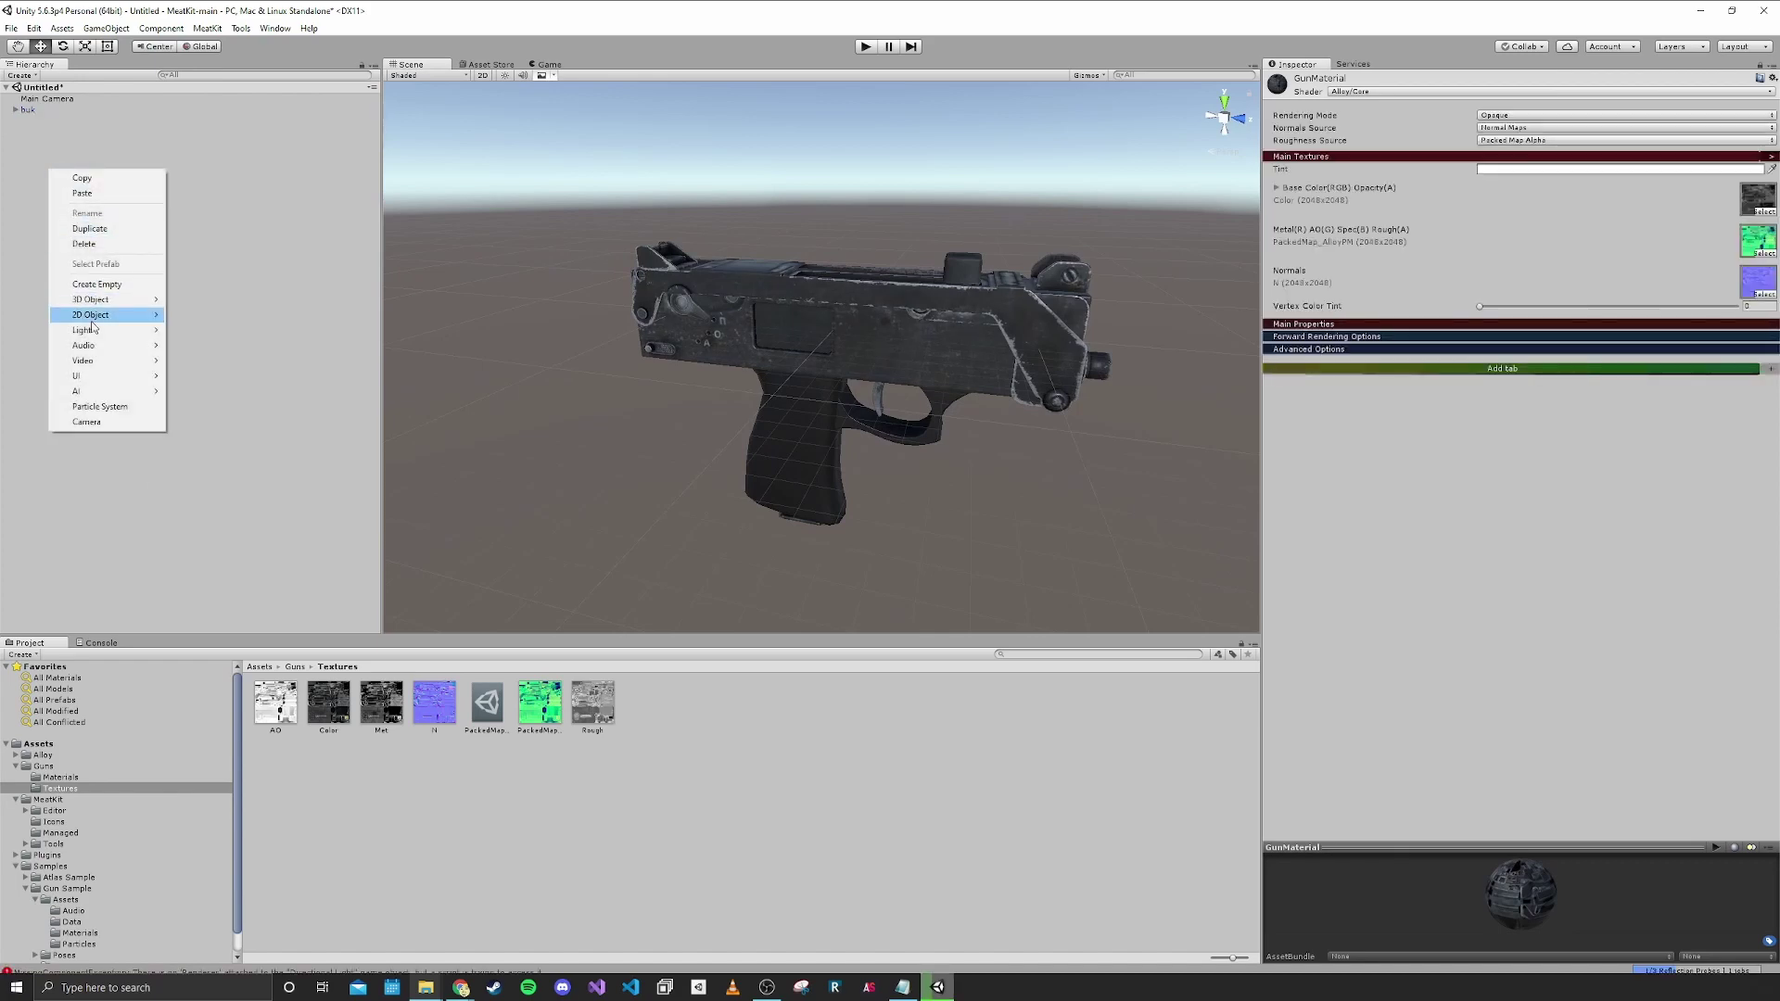
pyautogui.moveTo(93, 330)
pyautogui.click(206, 347)
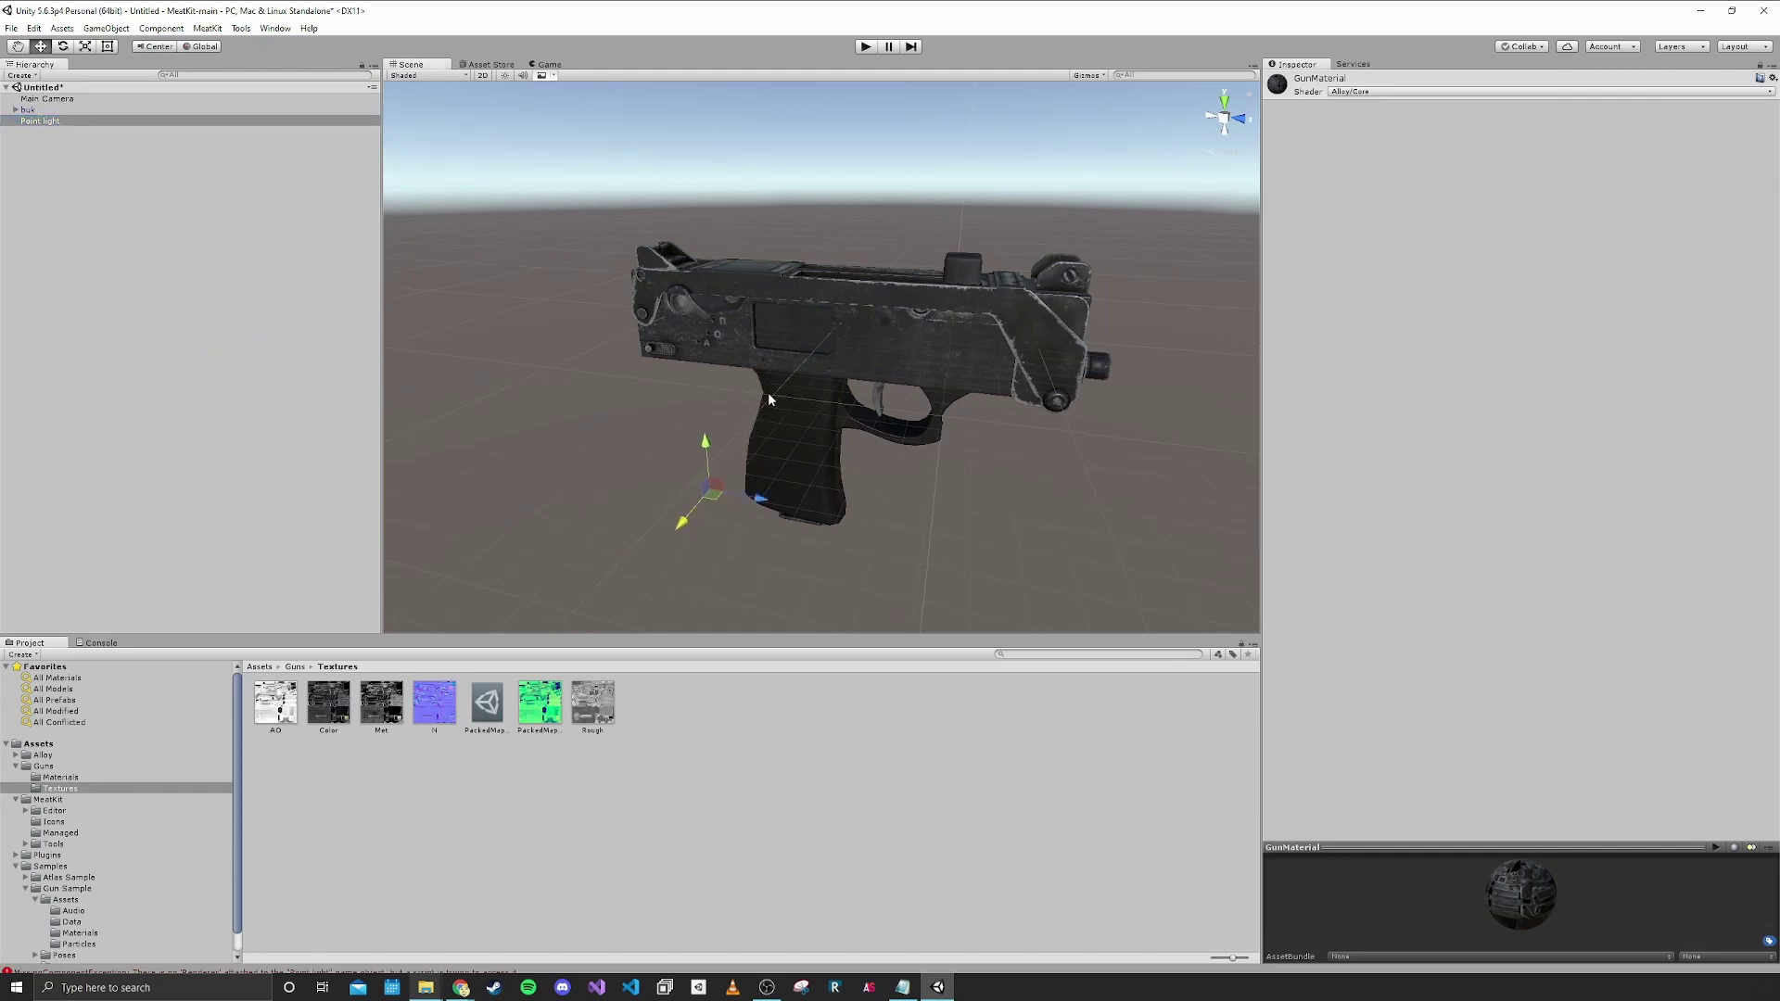
# Turn on scene lighting in the Scene view and move the point light up on one side of the gun.
pyautogui.click(504, 76)
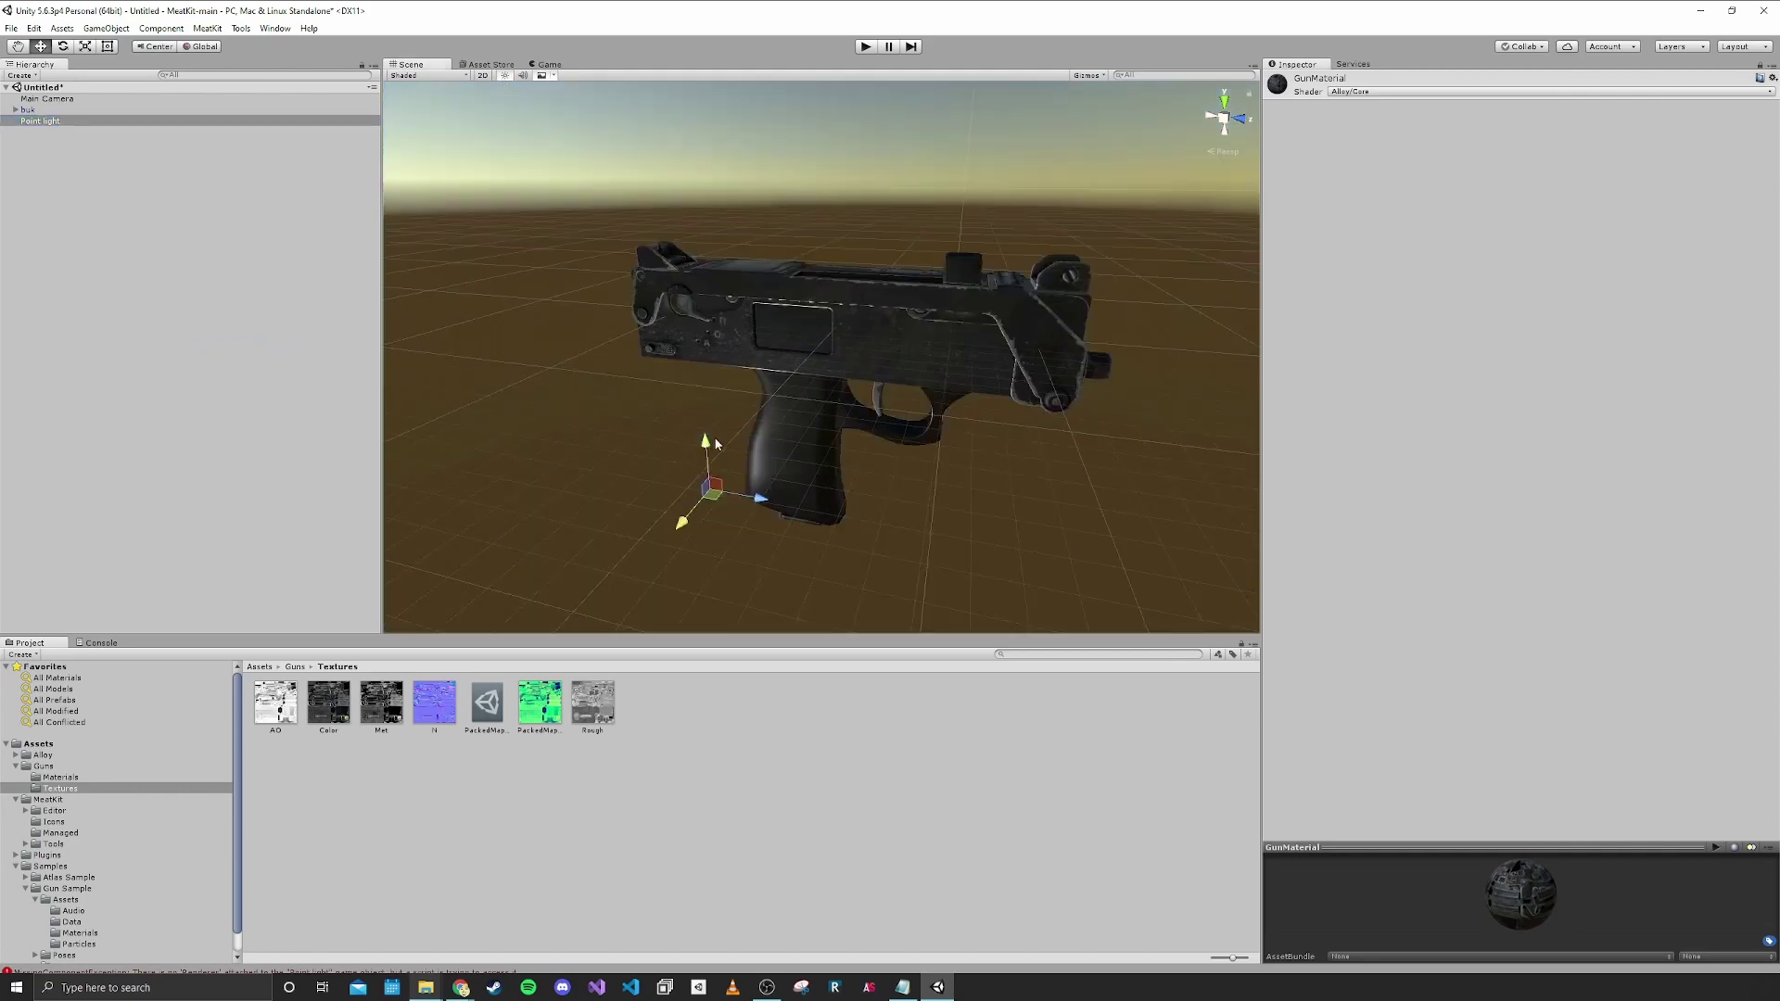
pyautogui.moveTo(710, 493); pyautogui.dragTo(700, 376)
pyautogui.press('d')
pyautogui.moveTo(701, 382); pyautogui.dragTo(634, 324, button='right')
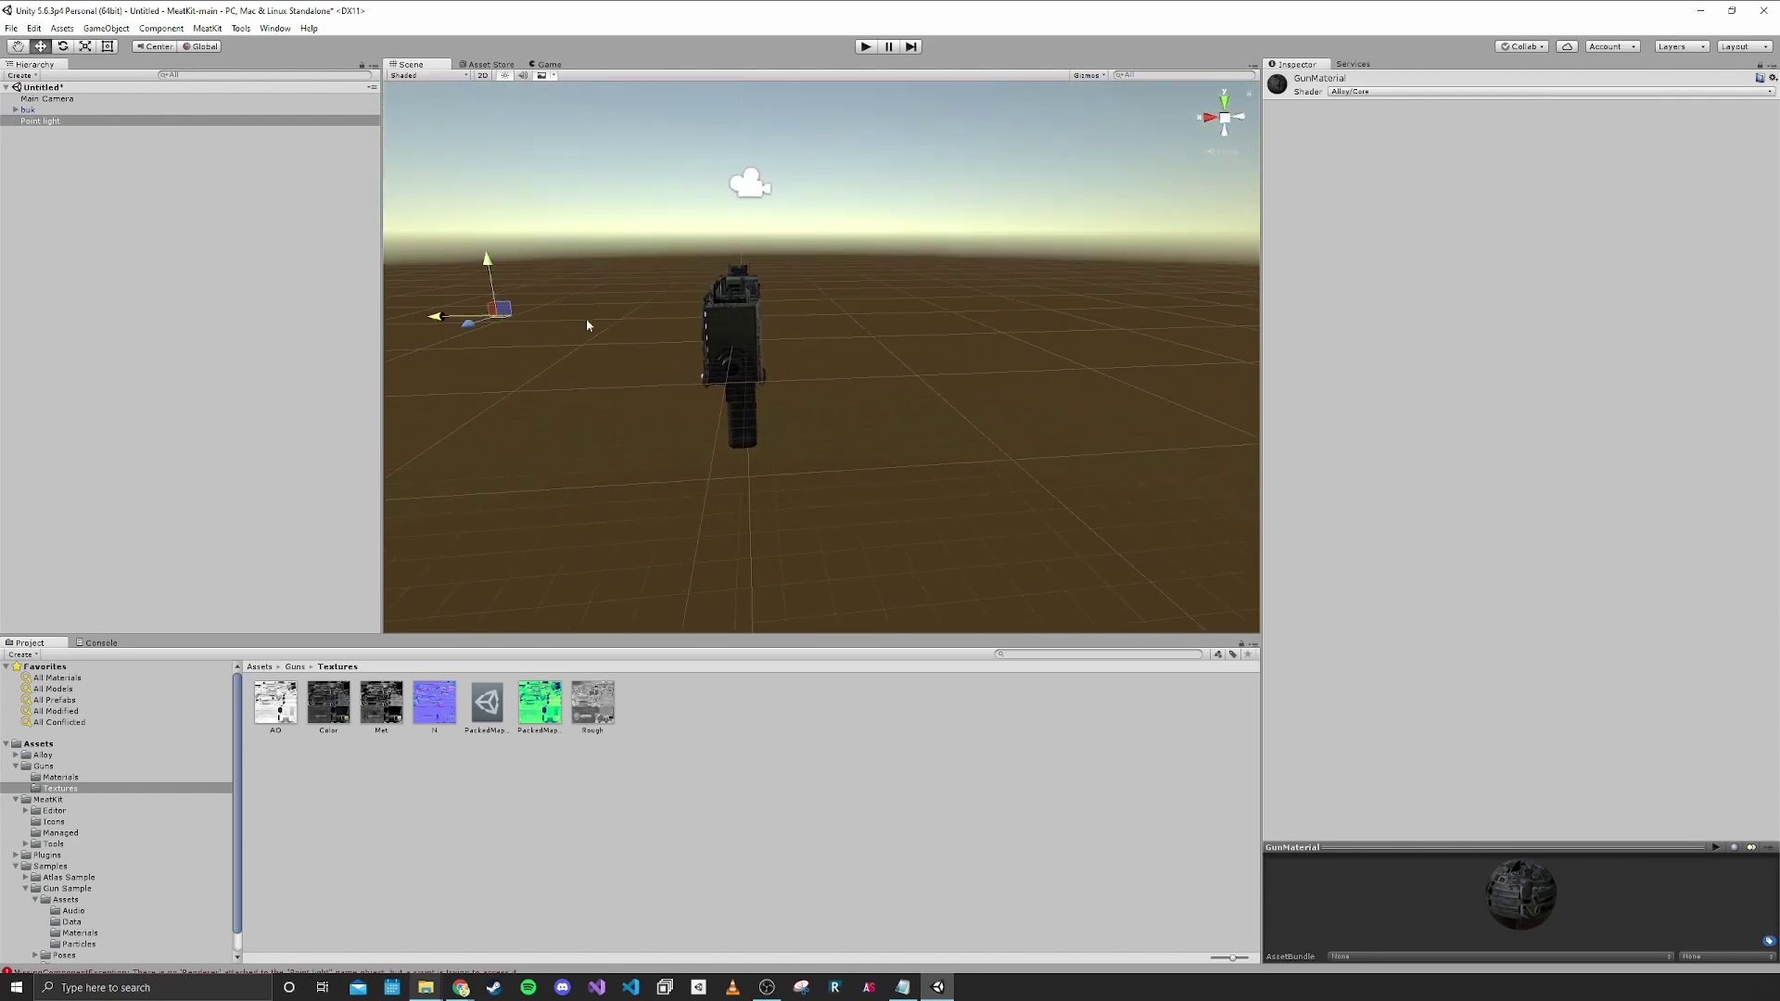
# Duplicate the point light to the opposite side of the gun and reduce the size of the scene's gizmo icons.
pyautogui.hotkey('ctrl', 'd')
pyautogui.moveTo(503, 321); pyautogui.dragTo(466, 315, button='right')
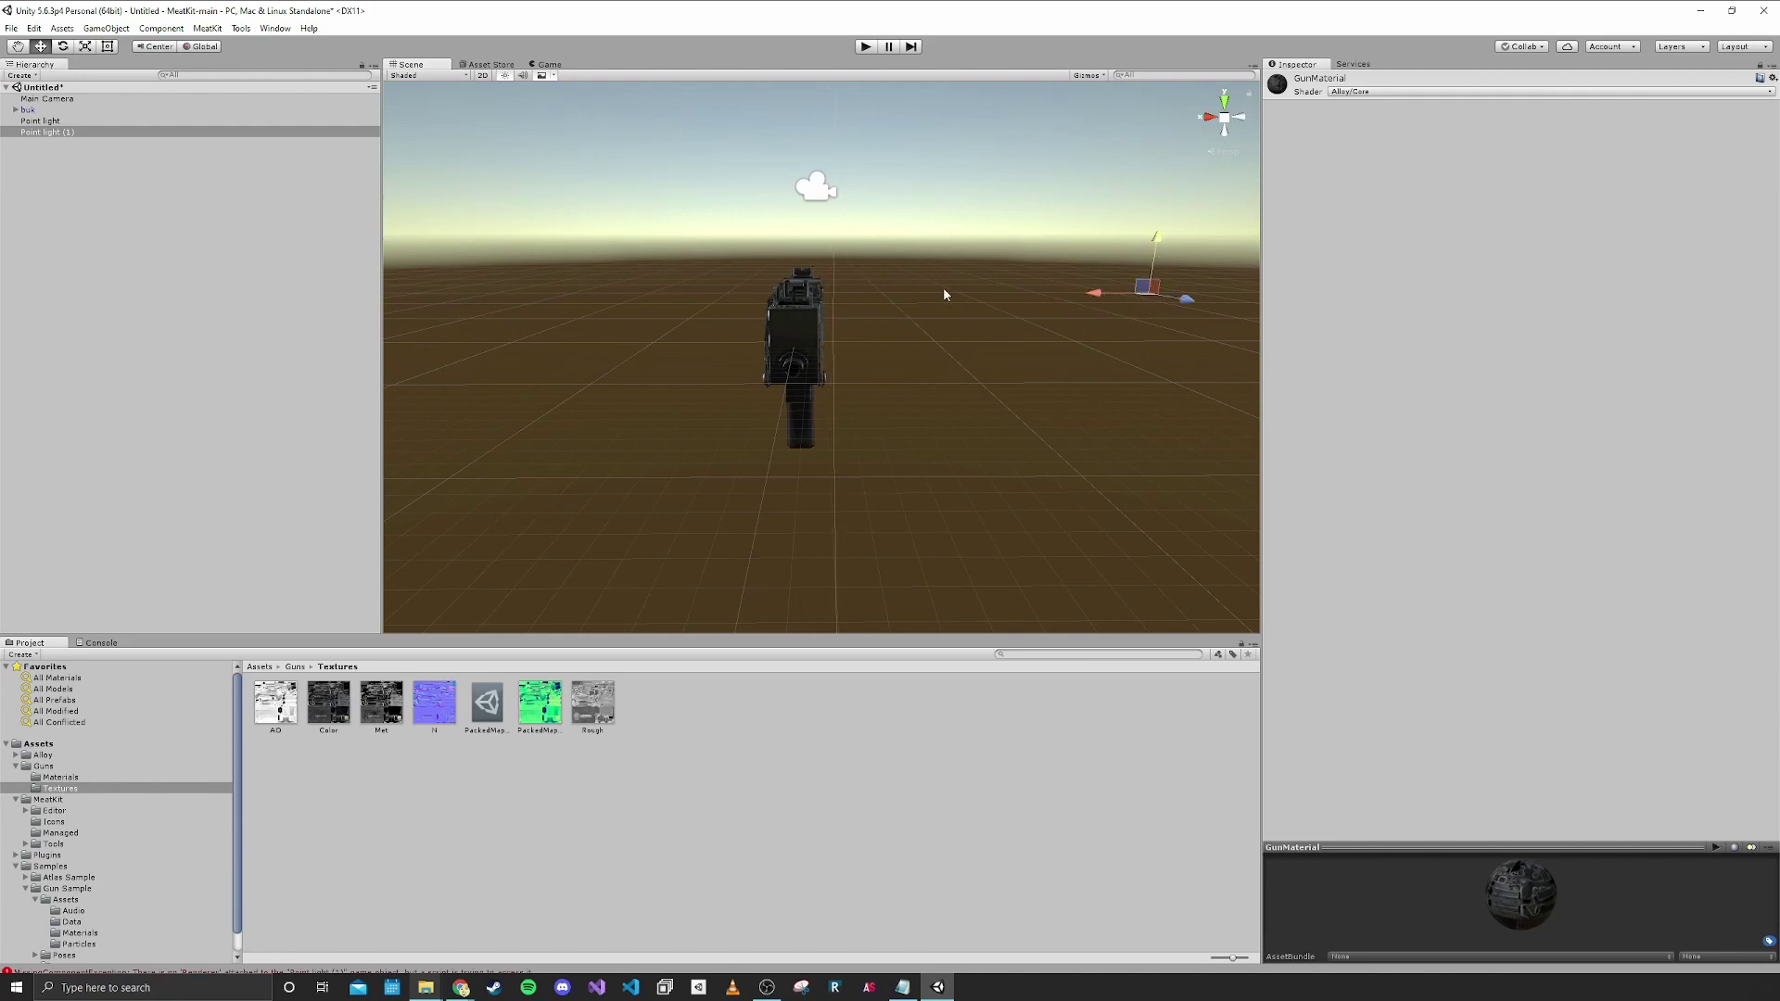
pyautogui.click(1098, 76)
pyautogui.moveTo(1197, 91); pyautogui.dragTo(1175, 92)
pyautogui.click(864, 304)
# Examine the gun's material under the point lights from the side and from above.
pyautogui.moveTo(864, 304); pyautogui.dragTo(1196, 375, button='right')
pyautogui.press('a')
pyautogui.moveTo(1019, 400); pyautogui.dragTo(976, 406, button='right')
pyautogui.press('w')
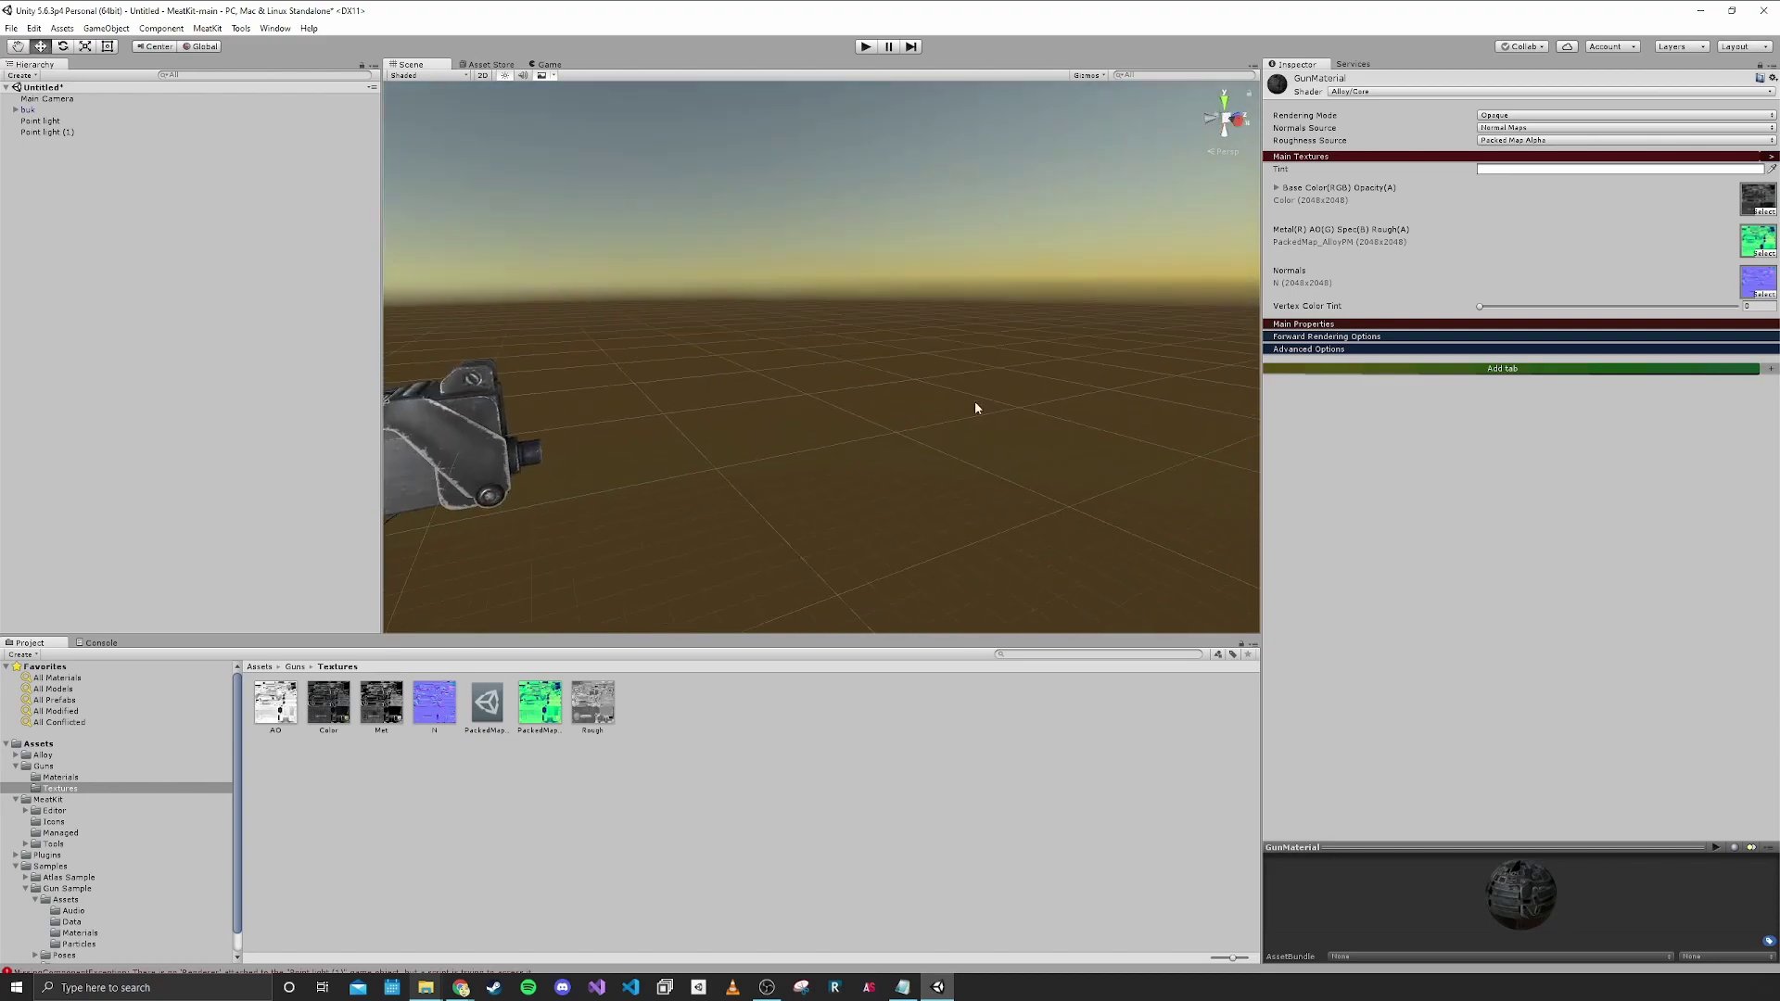
pyautogui.moveTo(976, 406); pyautogui.dragTo(1109, 369, button='middle')
pyautogui.moveTo(1109, 369); pyautogui.dragTo(857, 354, button='right')
pyautogui.moveTo(857, 354); pyautogui.dragTo(809, 363, button='middle')
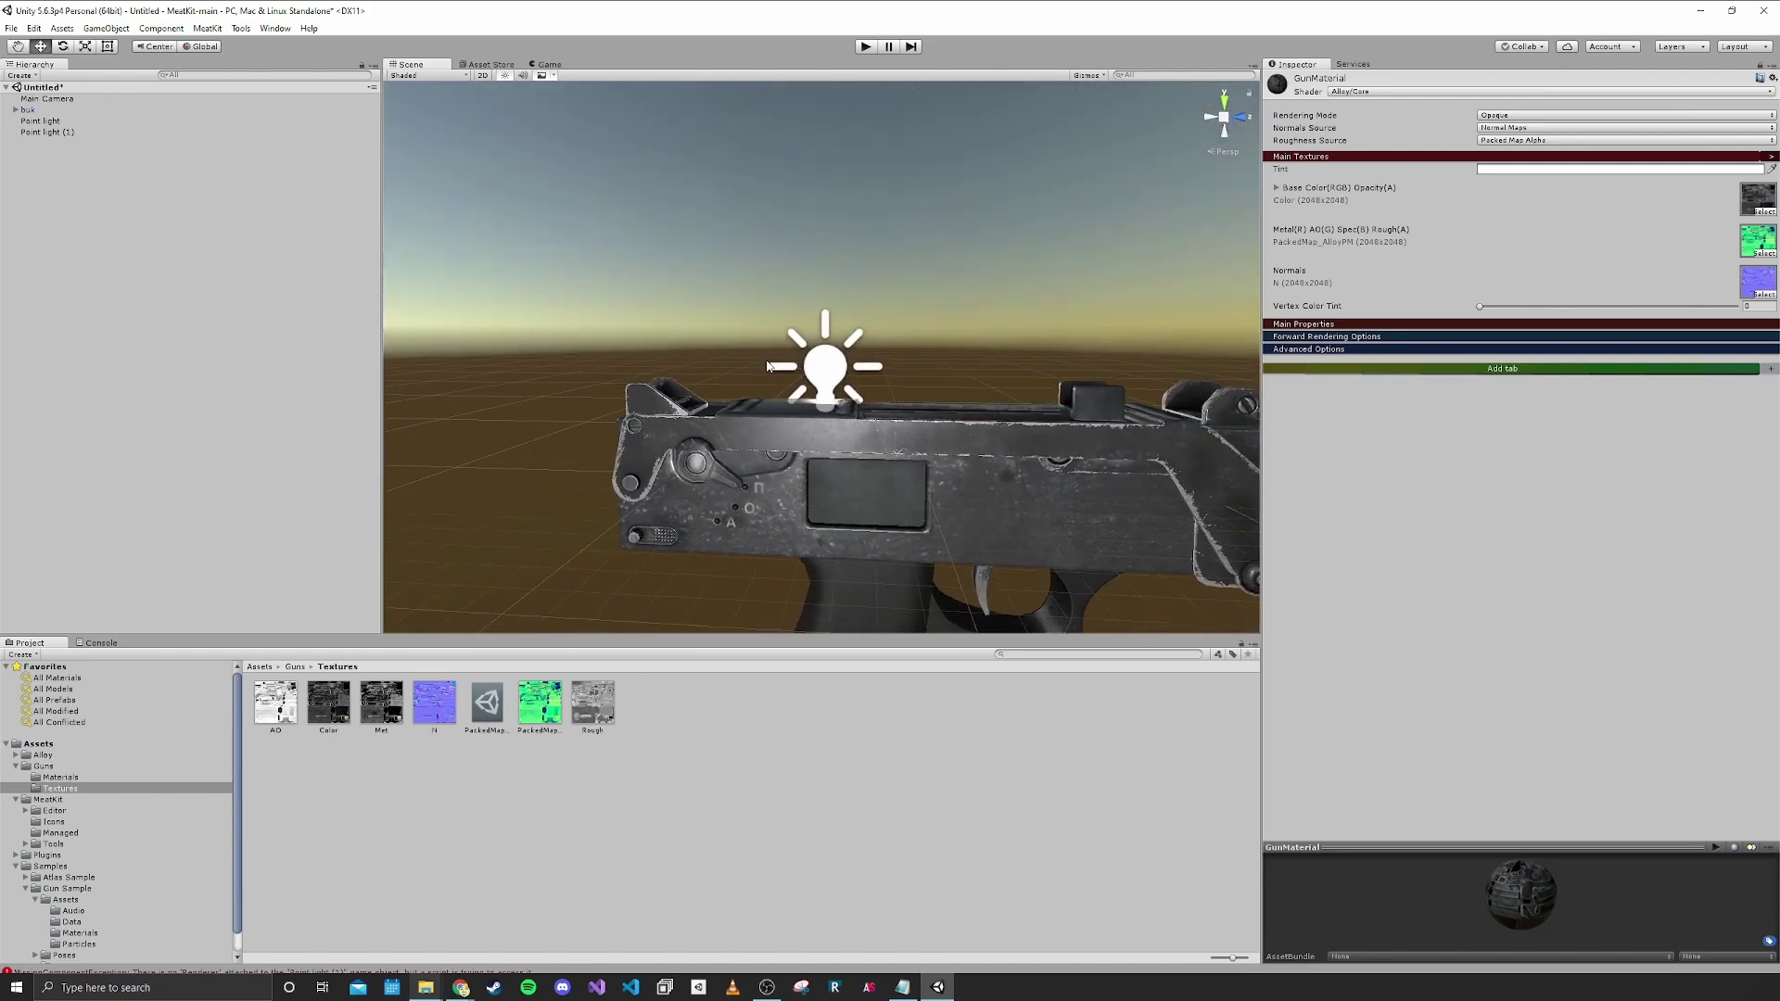
pyautogui.keyDown('alt'); pyautogui.moveTo(763, 358); pyautogui.dragTo(895, 428); pyautogui.keyUp('alt')
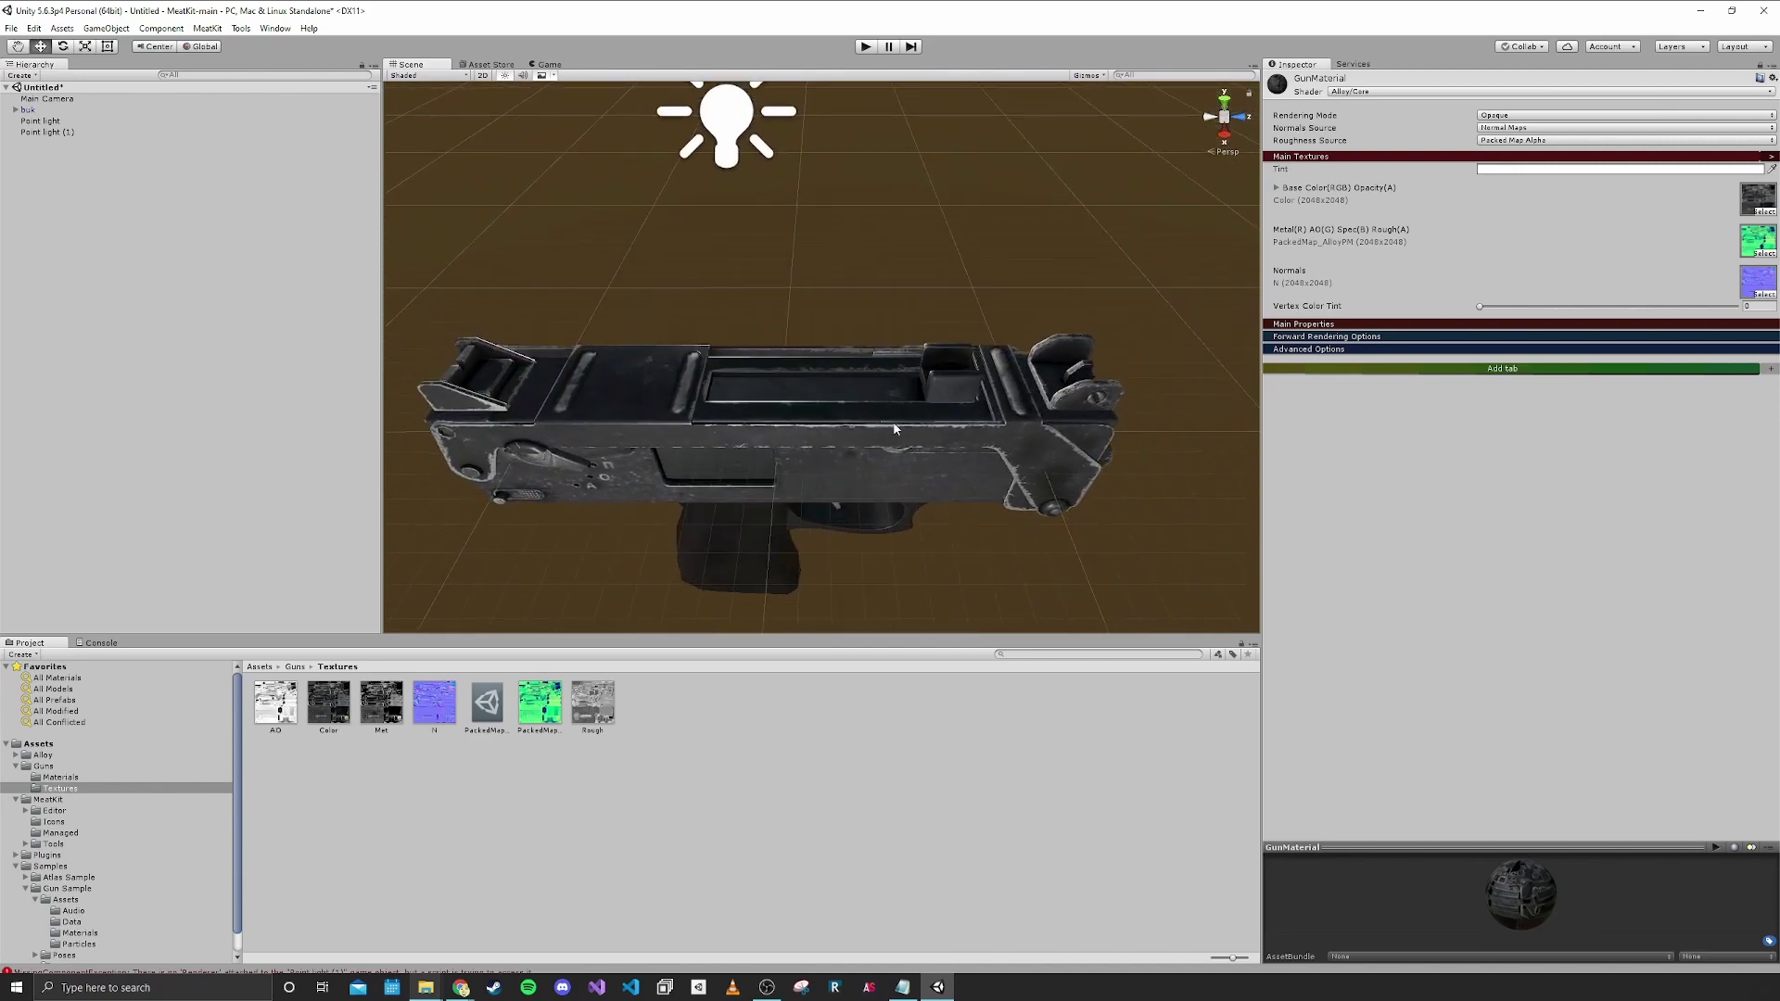
# Check that the gun's moving parts are separate objects by selecting the bolt, safety, trigger, stock and stock2.
pyautogui.click(930, 382)
pyautogui.click(933, 380)
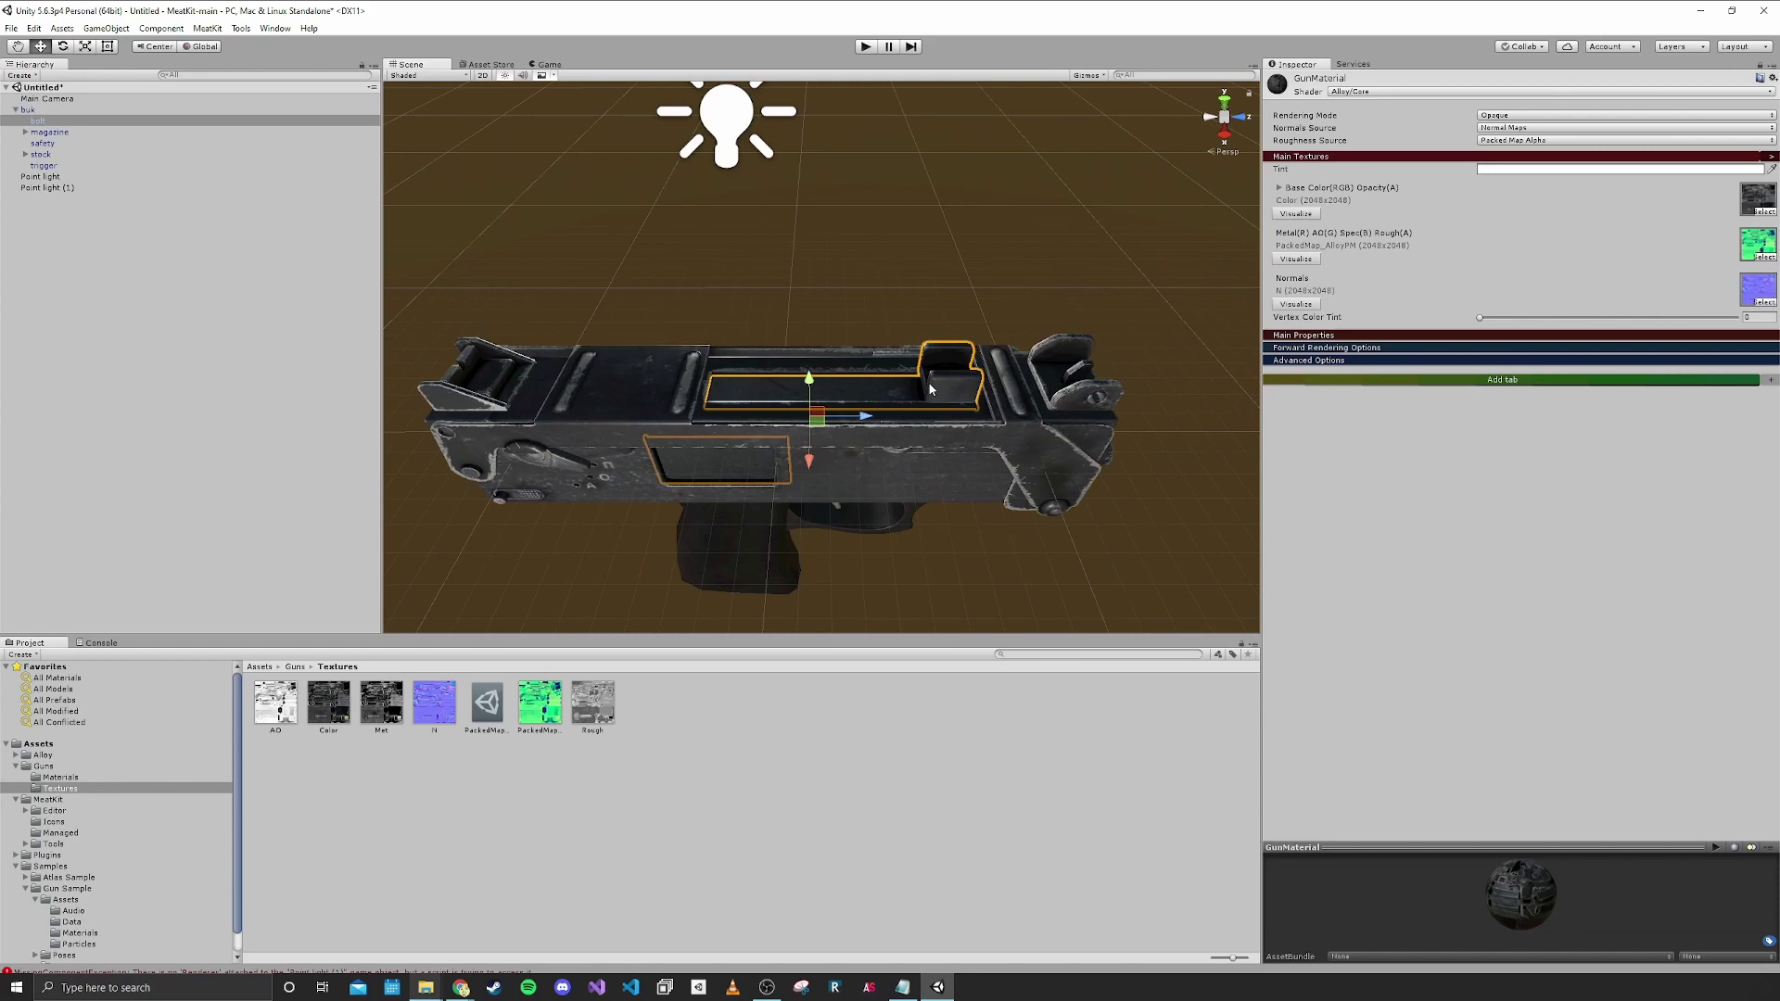
pyautogui.keyDown('alt'); pyautogui.moveTo(782, 481); pyautogui.dragTo(748, 294); pyautogui.keyUp('alt')
pyautogui.click(561, 173)
pyautogui.moveTo(631, 255); pyautogui.dragTo(618, 187, button='right')
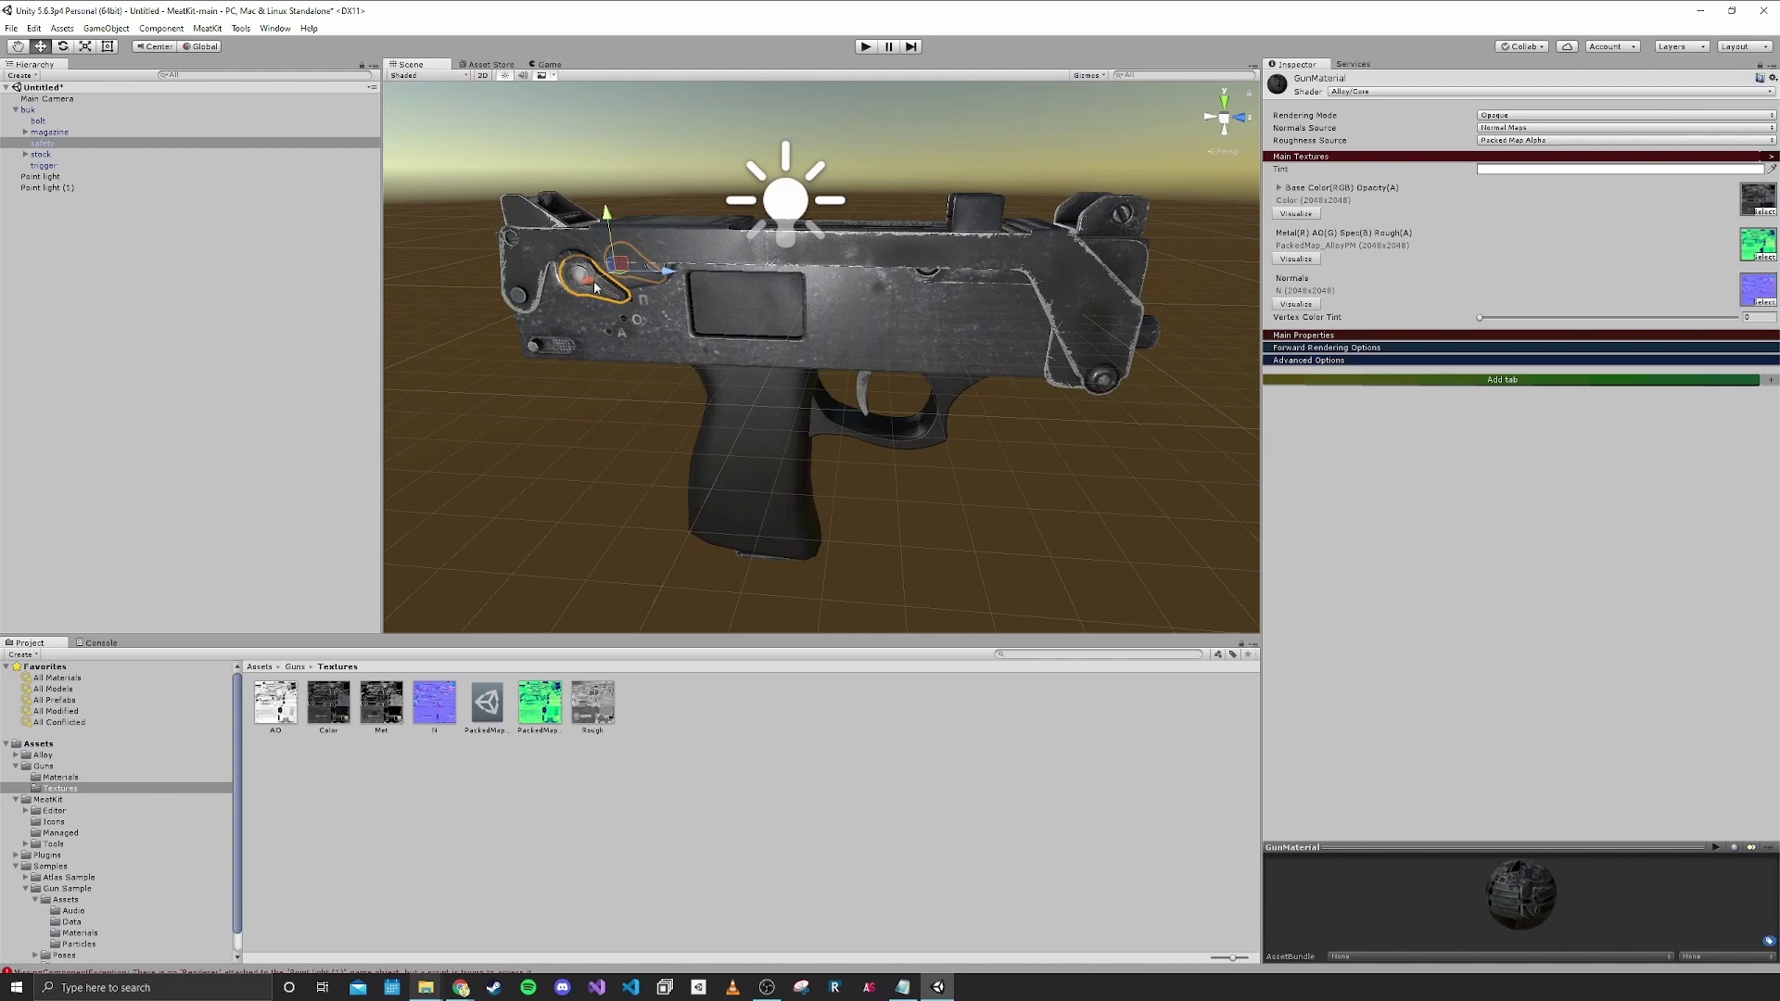
pyautogui.click(862, 394)
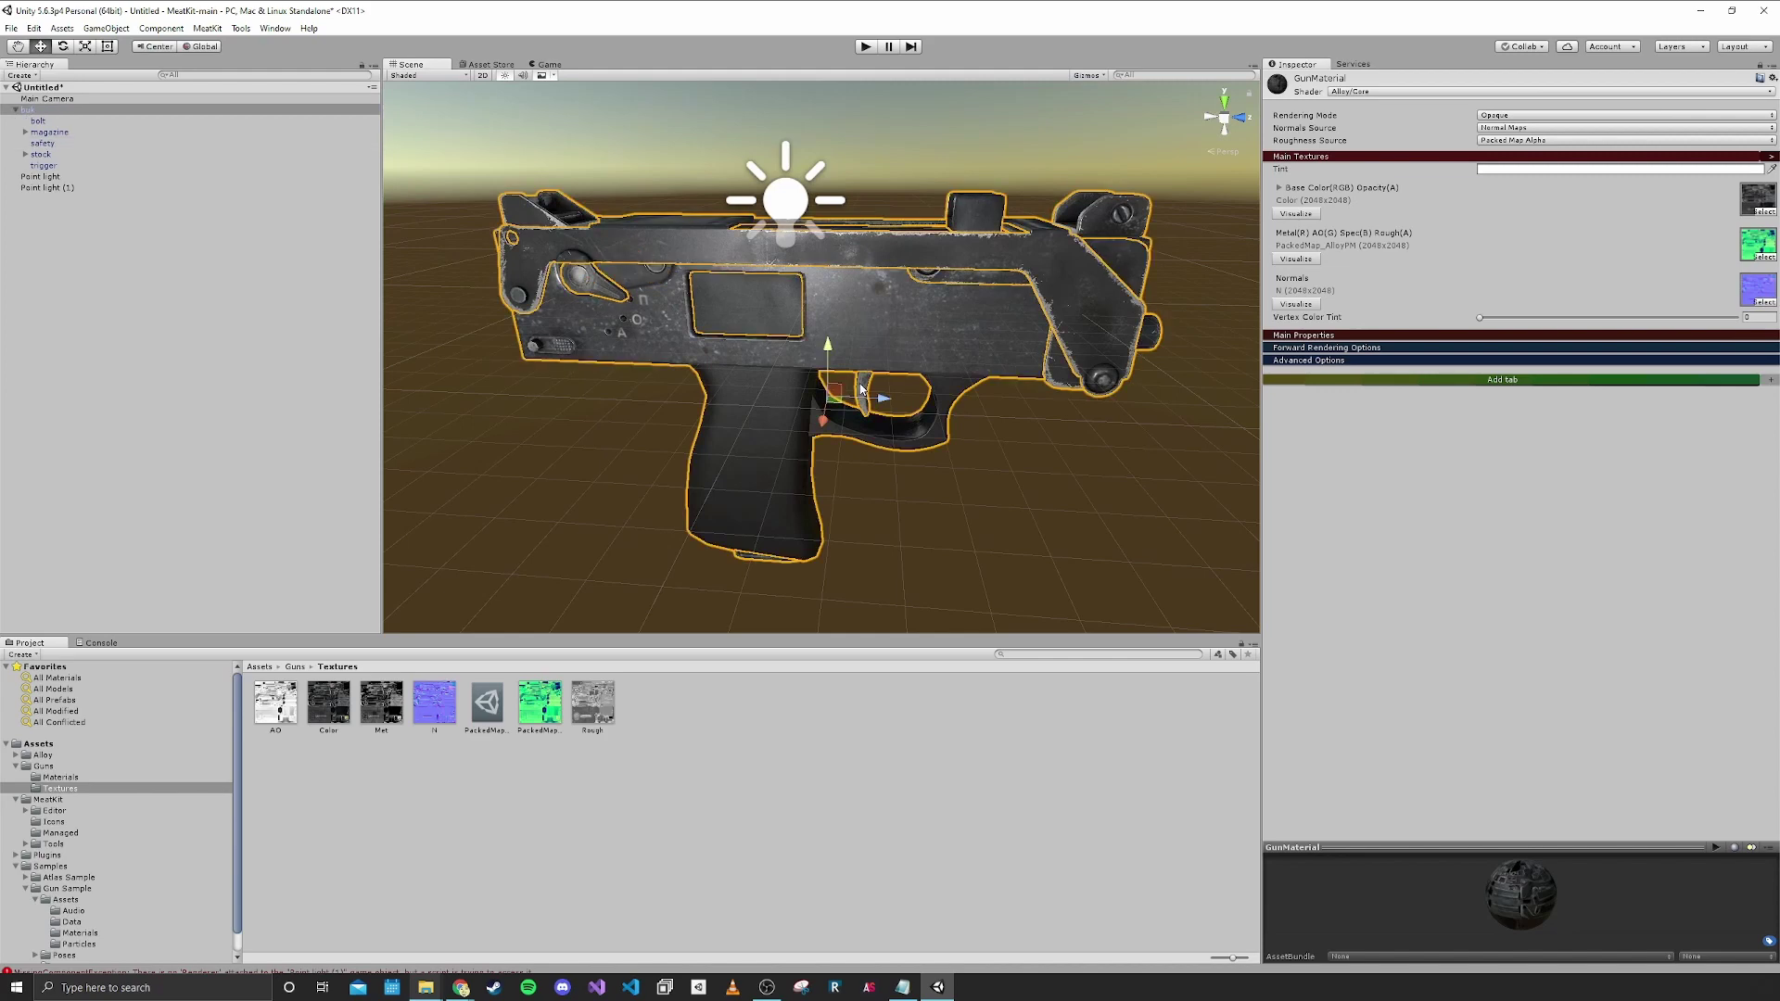
pyautogui.click(864, 391)
pyautogui.click(1077, 265)
pyautogui.click(1078, 265)
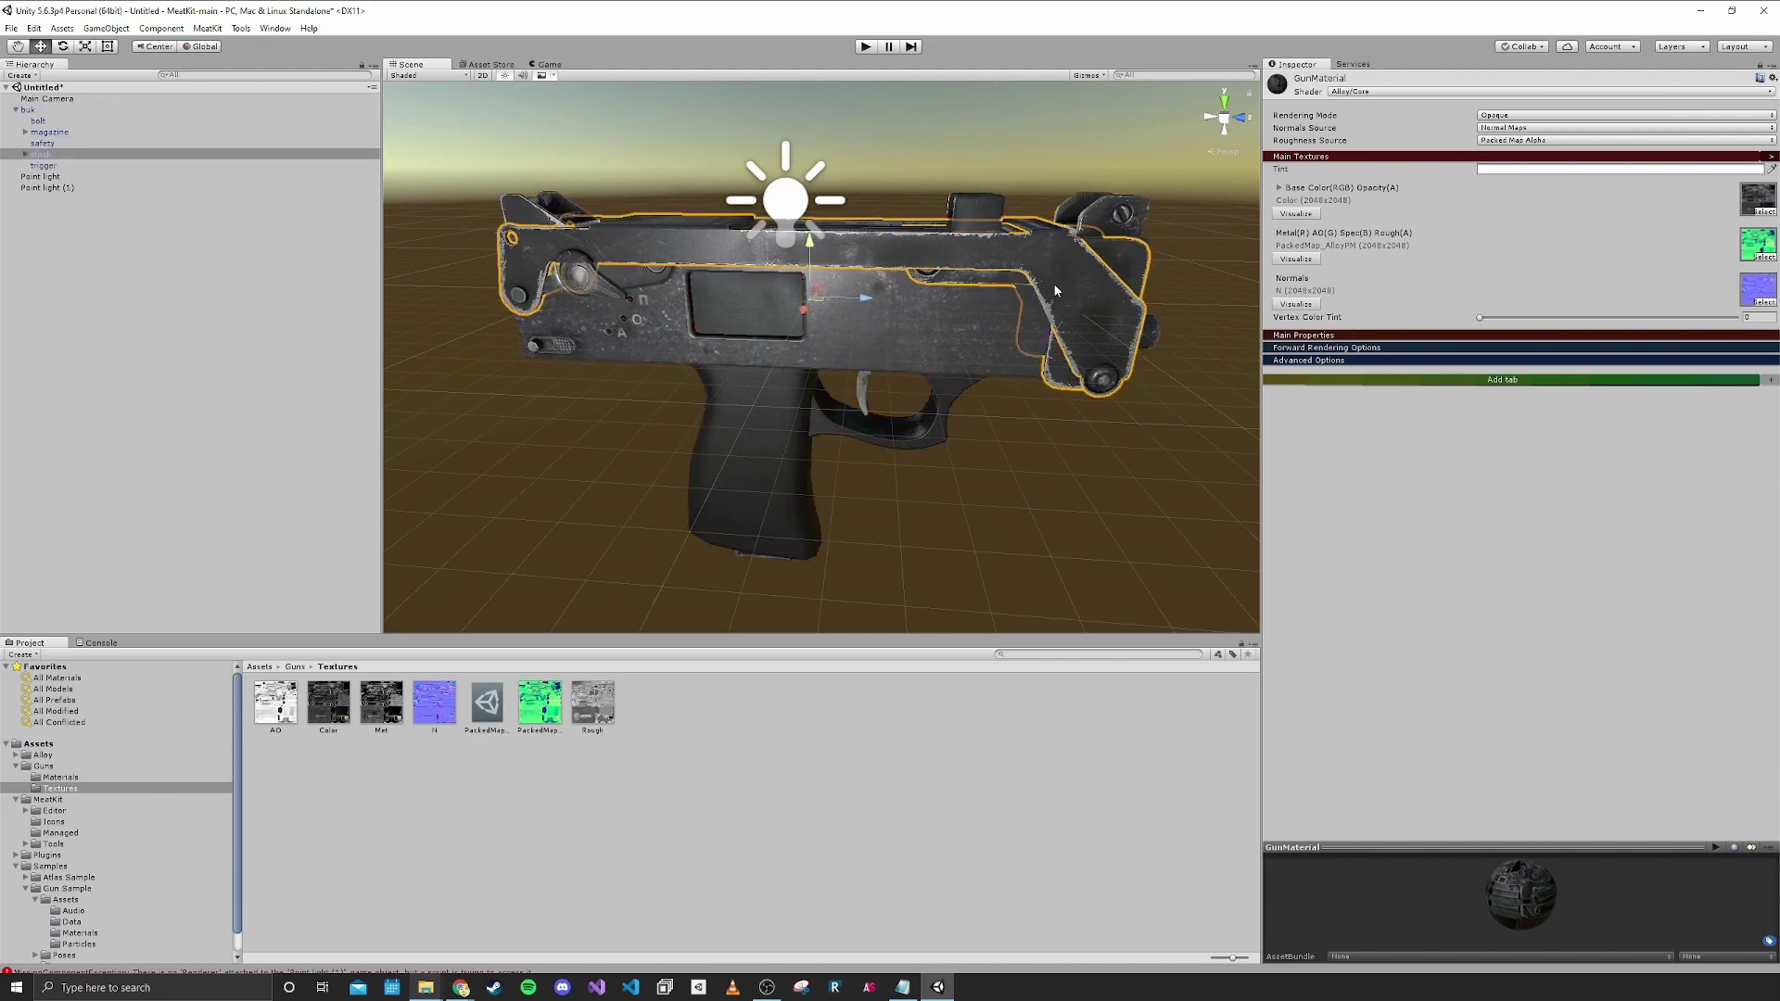
pyautogui.click(1060, 363)
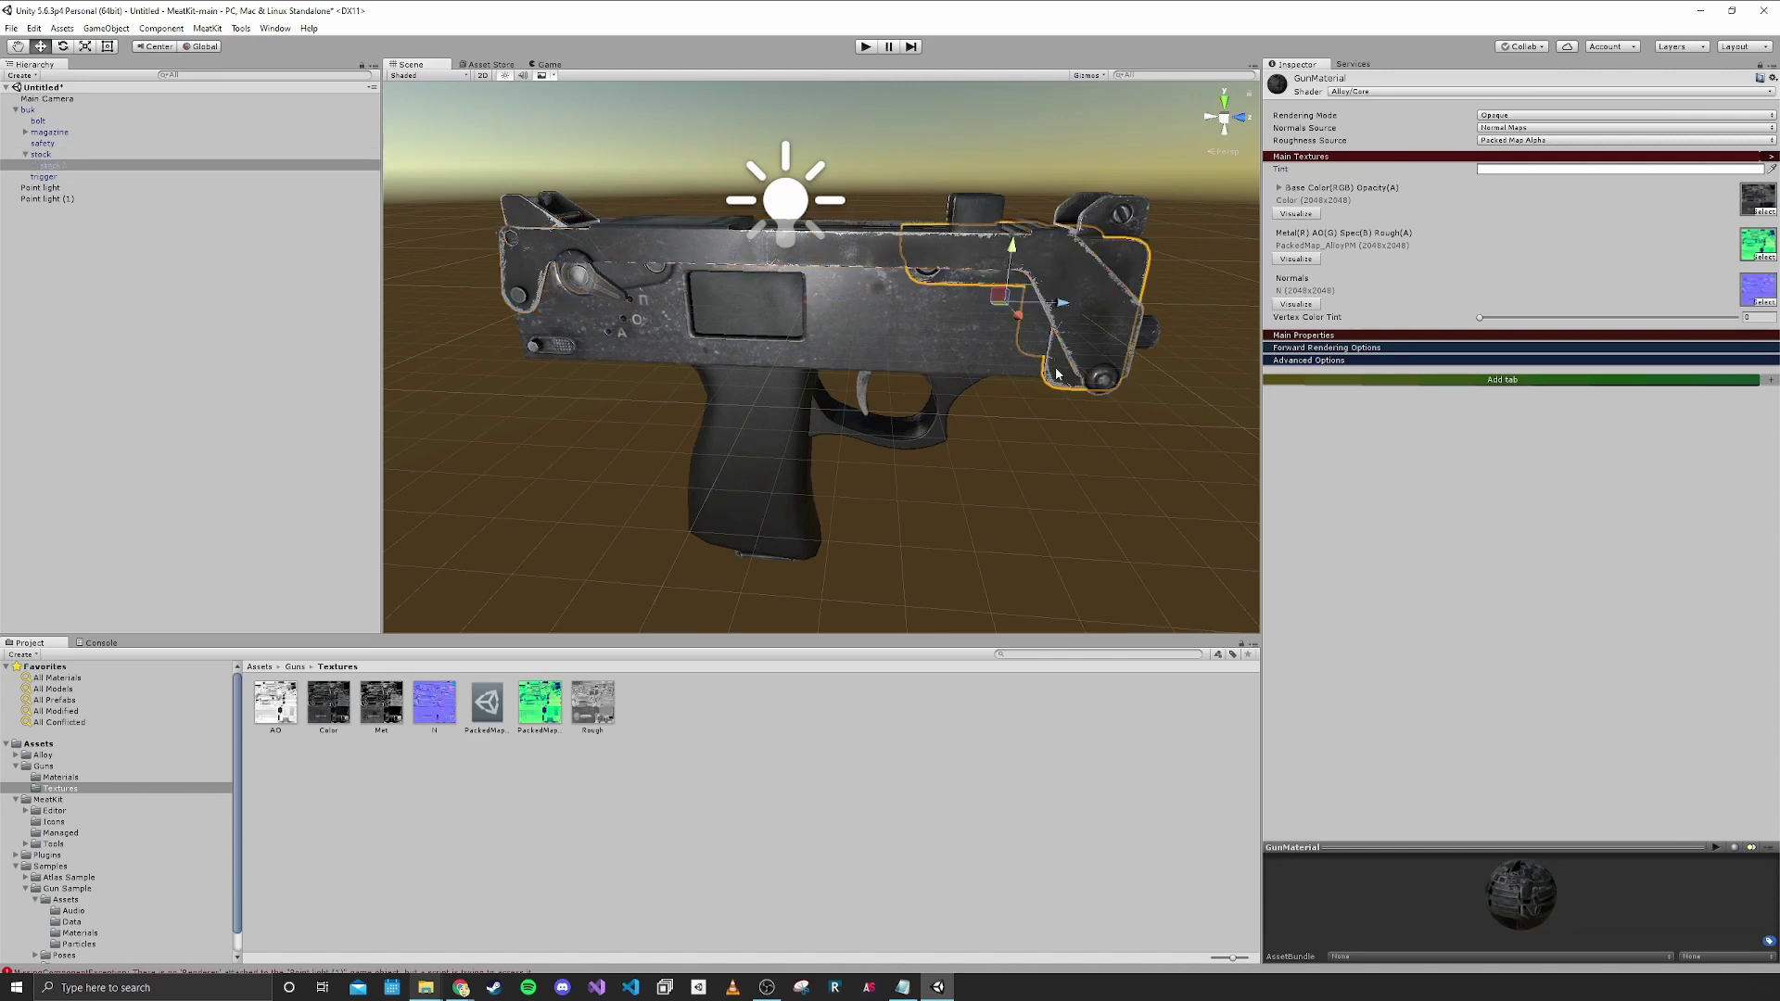
pyautogui.click(1031, 438)
# Slide the bolt backward along the receiver and examine the opened ejection port.
pyautogui.doubleClick(977, 228)
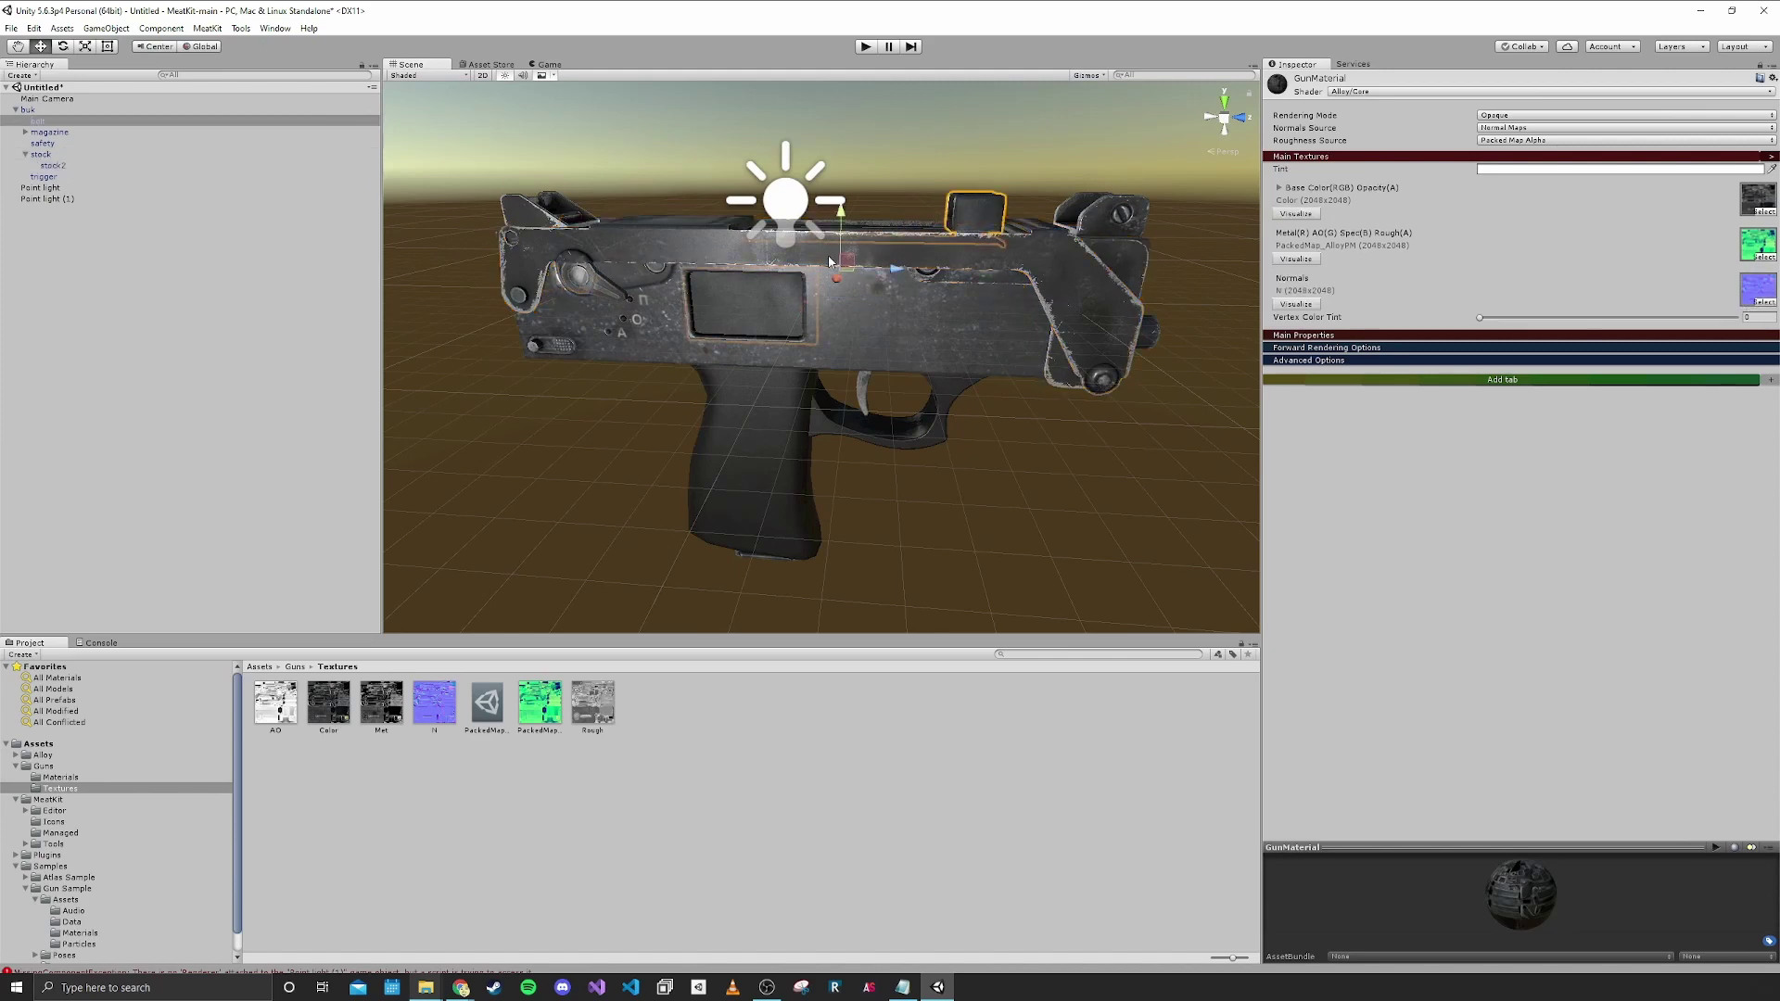
pyautogui.keyDown('alt'); pyautogui.moveTo(859, 334); pyautogui.dragTo(840, 452); pyautogui.keyUp('alt')
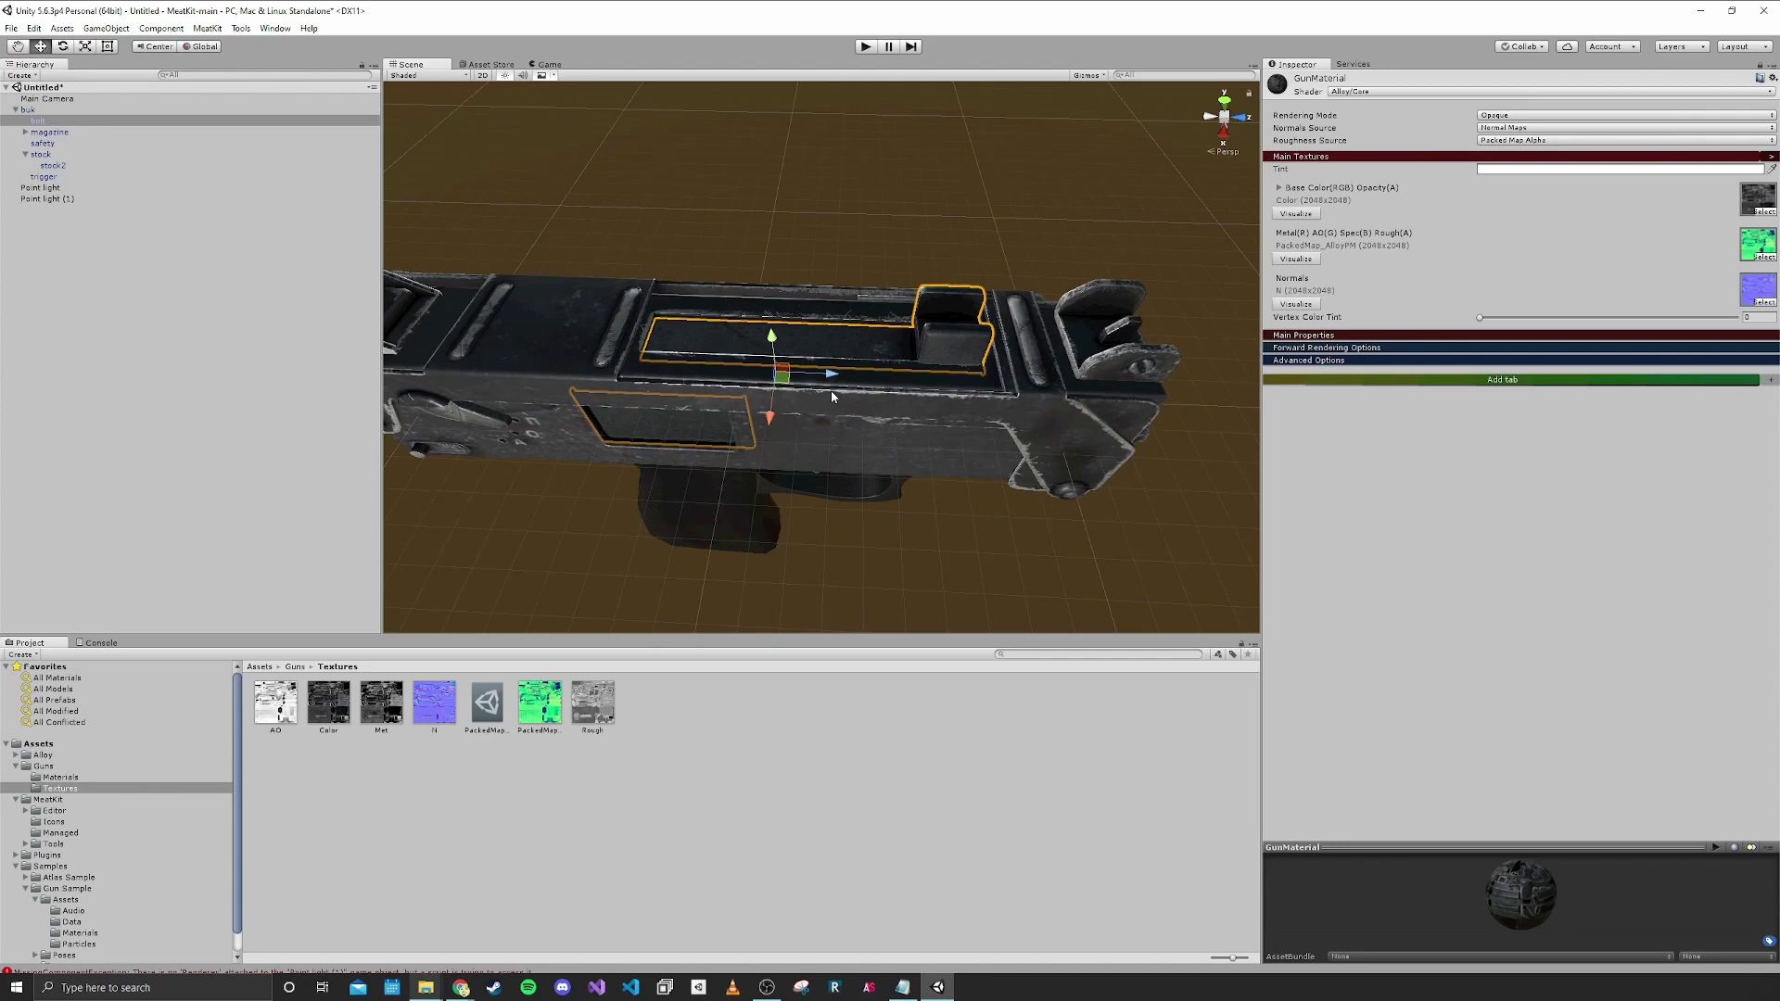
pyautogui.moveTo(831, 375); pyautogui.dragTo(728, 417)
pyautogui.moveTo(728, 417); pyautogui.dragTo(739, 409, button='middle')
pyautogui.keyDown('alt'); pyautogui.moveTo(739, 409); pyautogui.dragTo(784, 348); pyautogui.keyUp('alt')
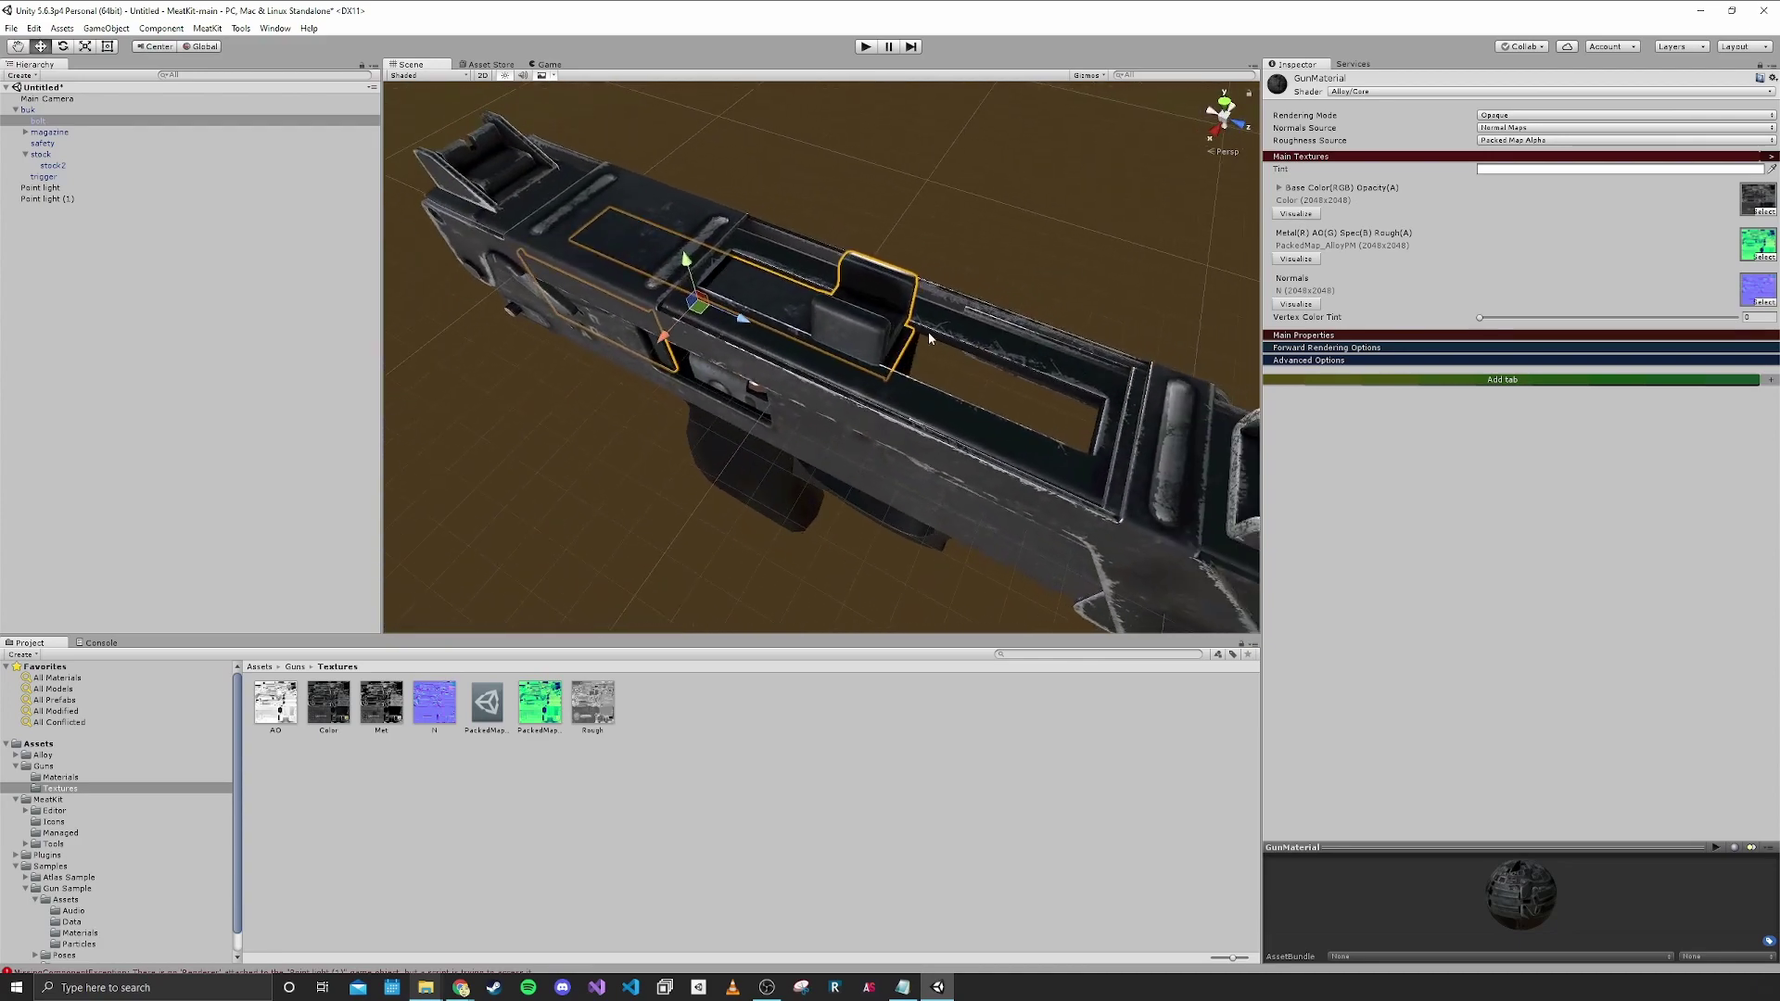
pyautogui.keyDown('alt'); pyautogui.moveTo(930, 339); pyautogui.dragTo(906, 294); pyautogui.keyUp('alt')
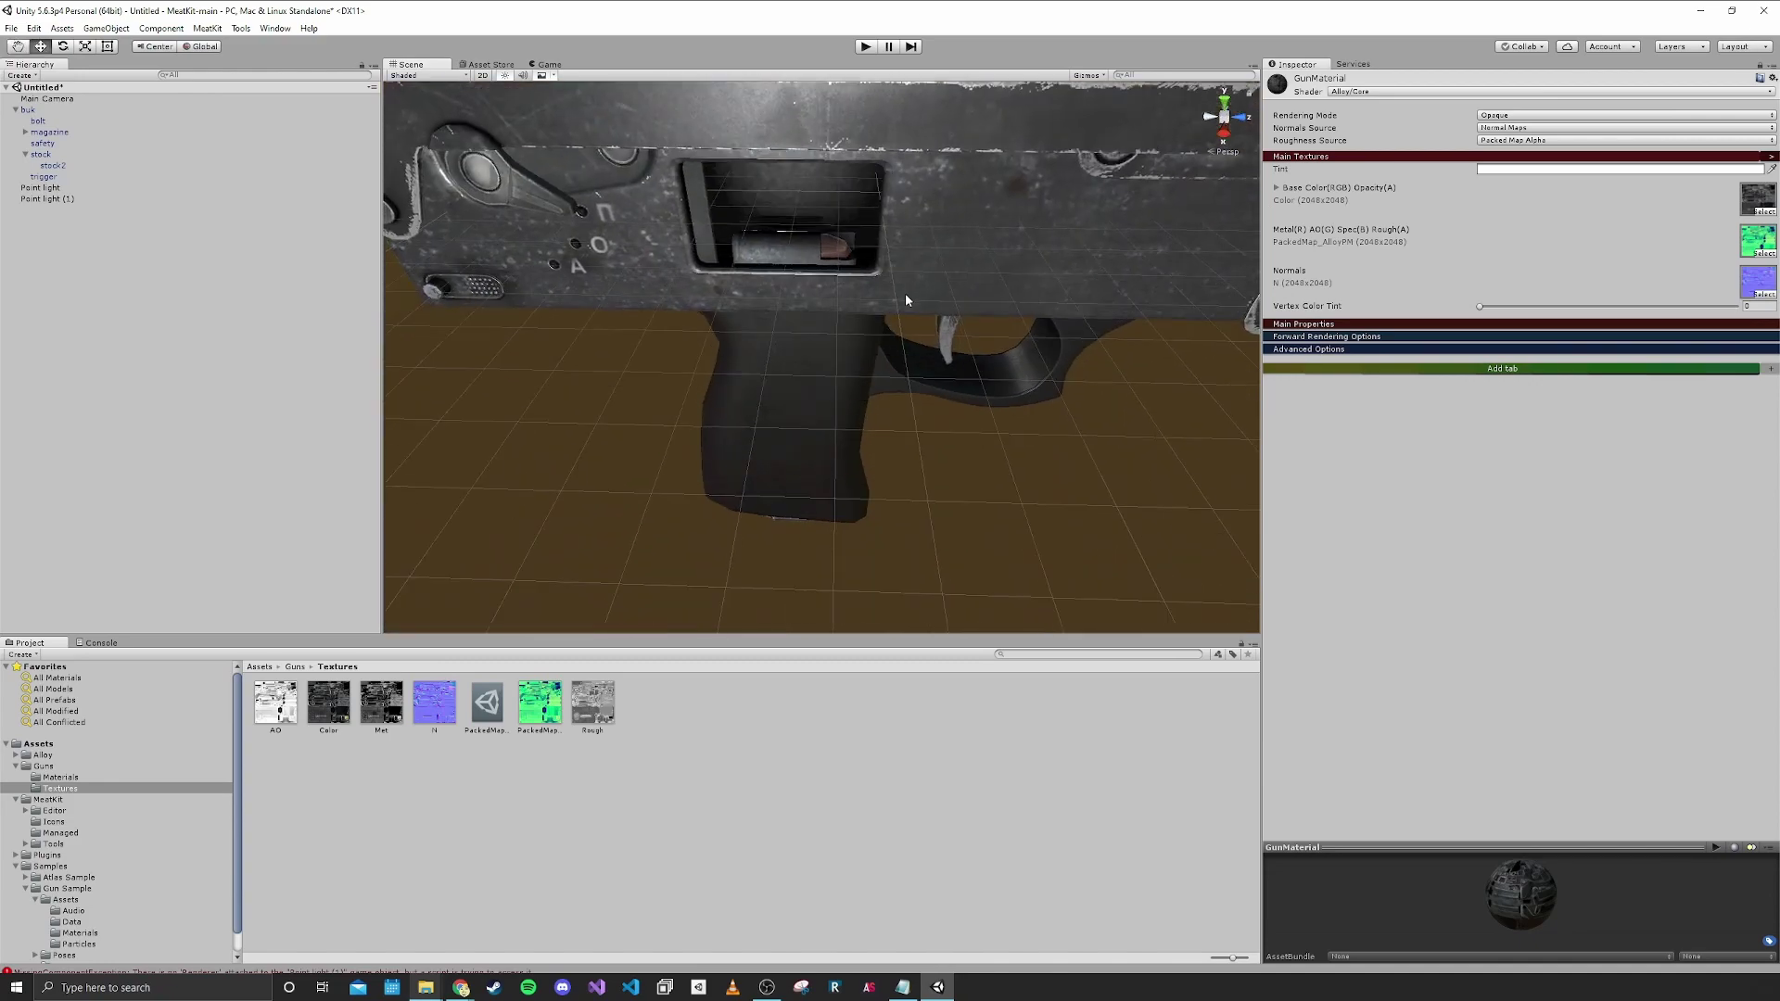
# Add a 3D Plane object to the scene and unlock the inspector to show its properties.
pyautogui.moveTo(905, 294); pyautogui.dragTo(743, 255, button='right')
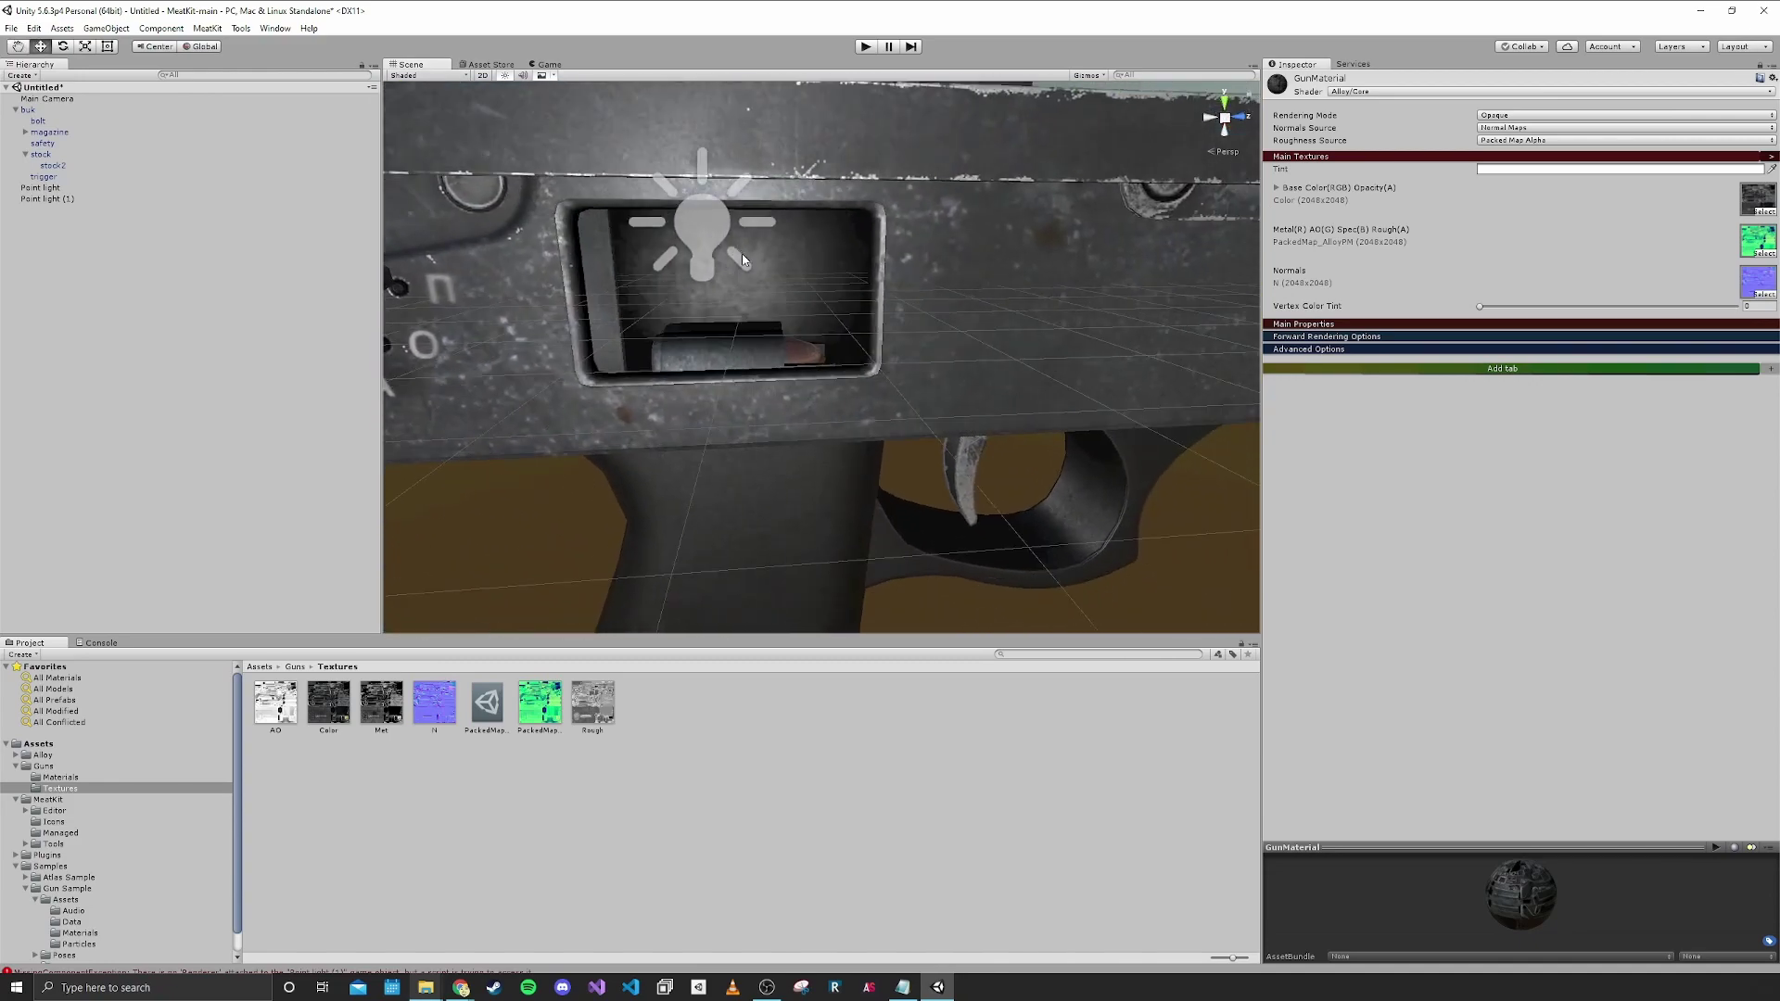
pyautogui.keyDown('alt'); pyautogui.moveTo(720, 290); pyautogui.dragTo(705, 494); pyautogui.keyUp('alt')
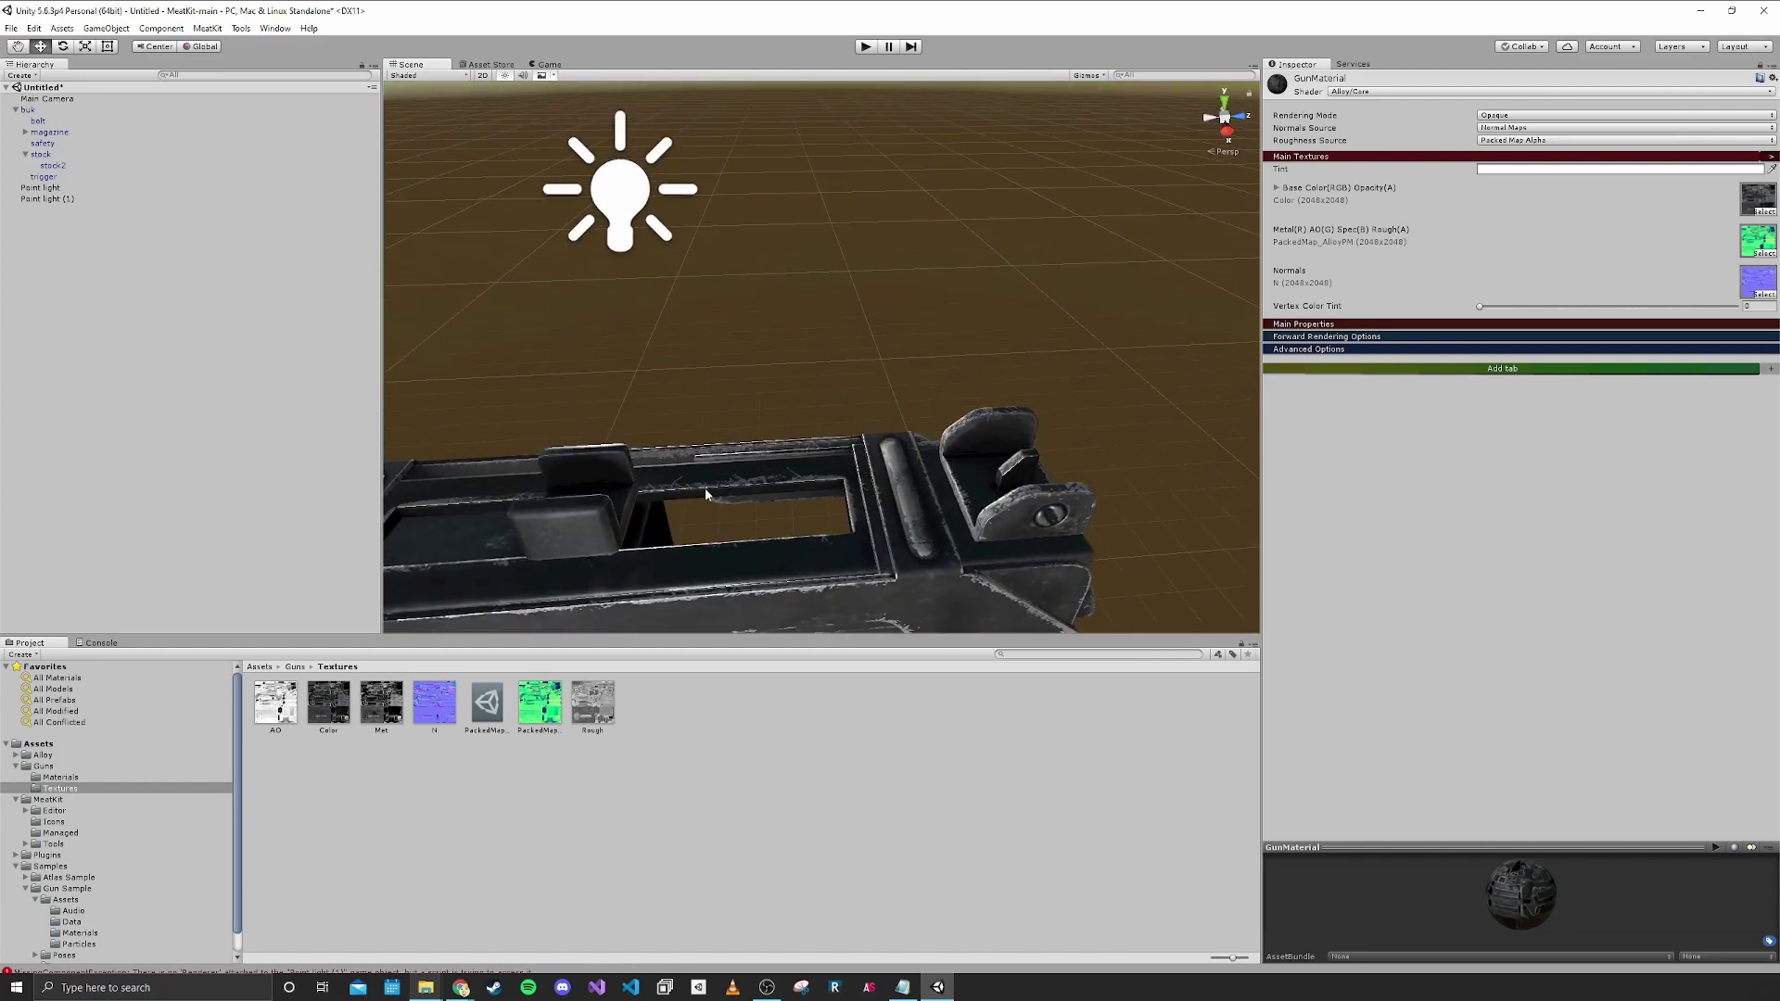
pyautogui.keyDown('alt'); pyautogui.moveTo(726, 424); pyautogui.dragTo(776, 450); pyautogui.keyUp('alt')
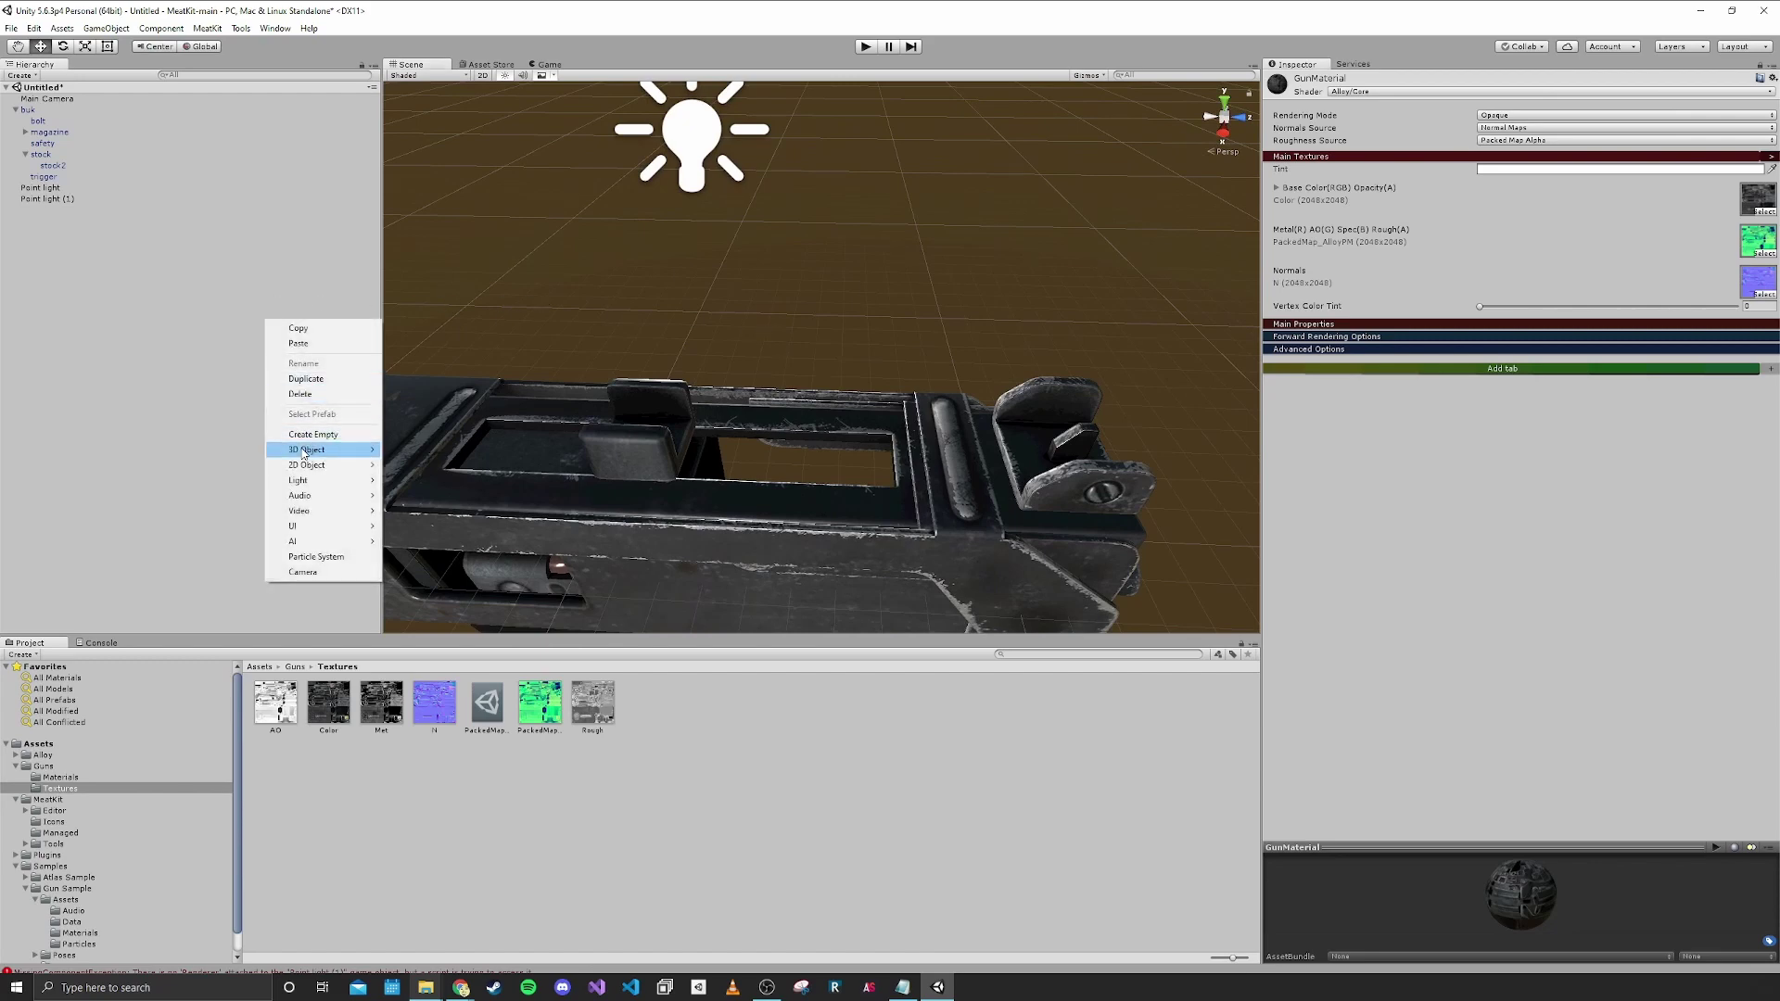
pyautogui.moveTo(375, 456)
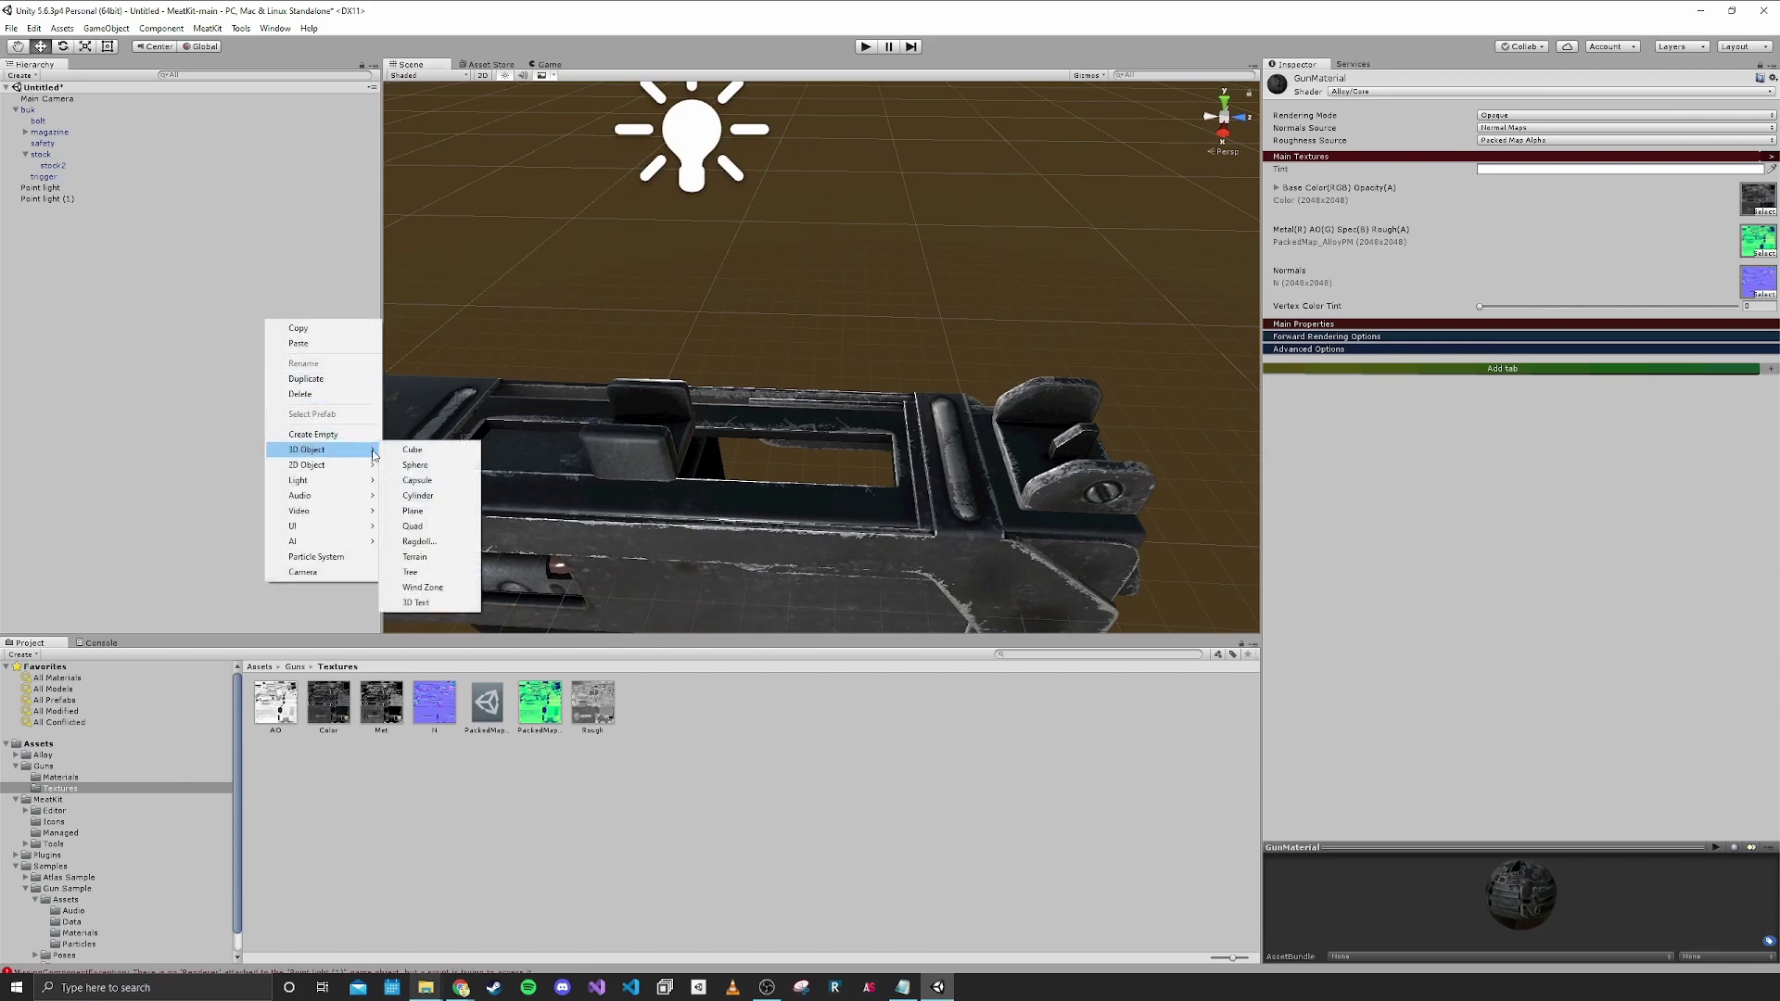
pyautogui.click(414, 512)
pyautogui.press('f')
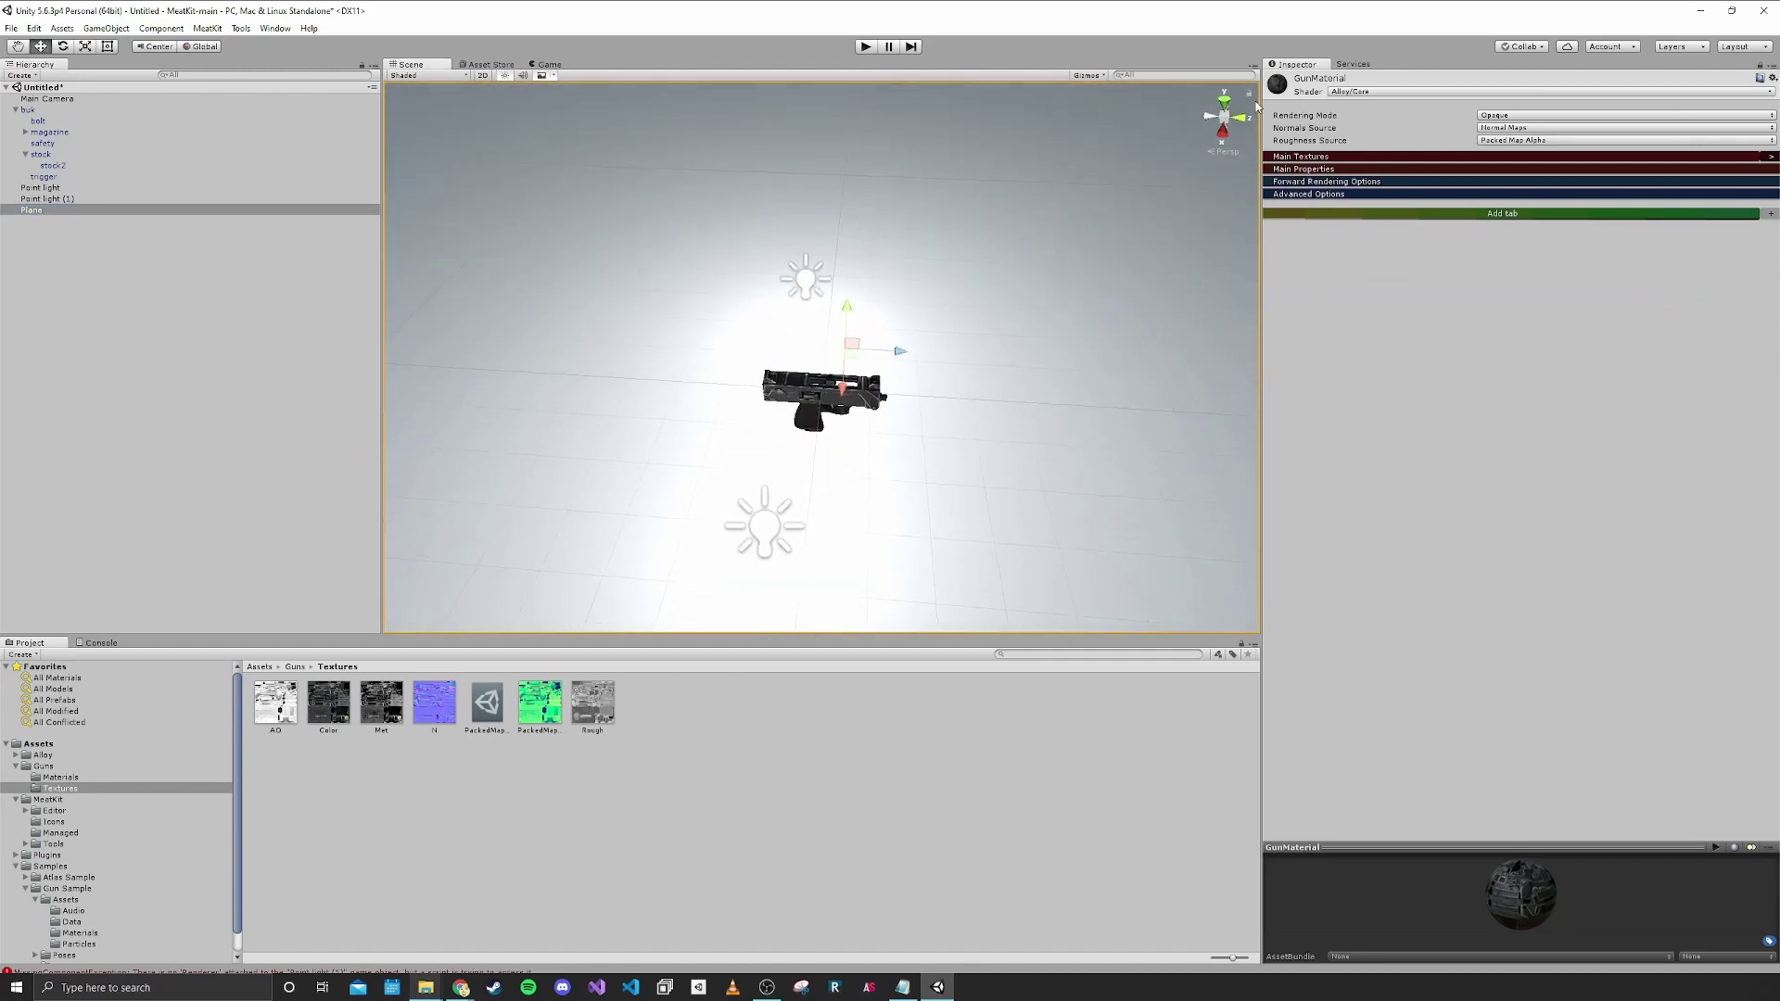
pyautogui.click(1759, 67)
# Shrink the plane uniformly to a scale of about 0.0155 and move it inside the gun's receiver.
pyautogui.moveTo(928, 320); pyautogui.dragTo(924, 341, button='right')
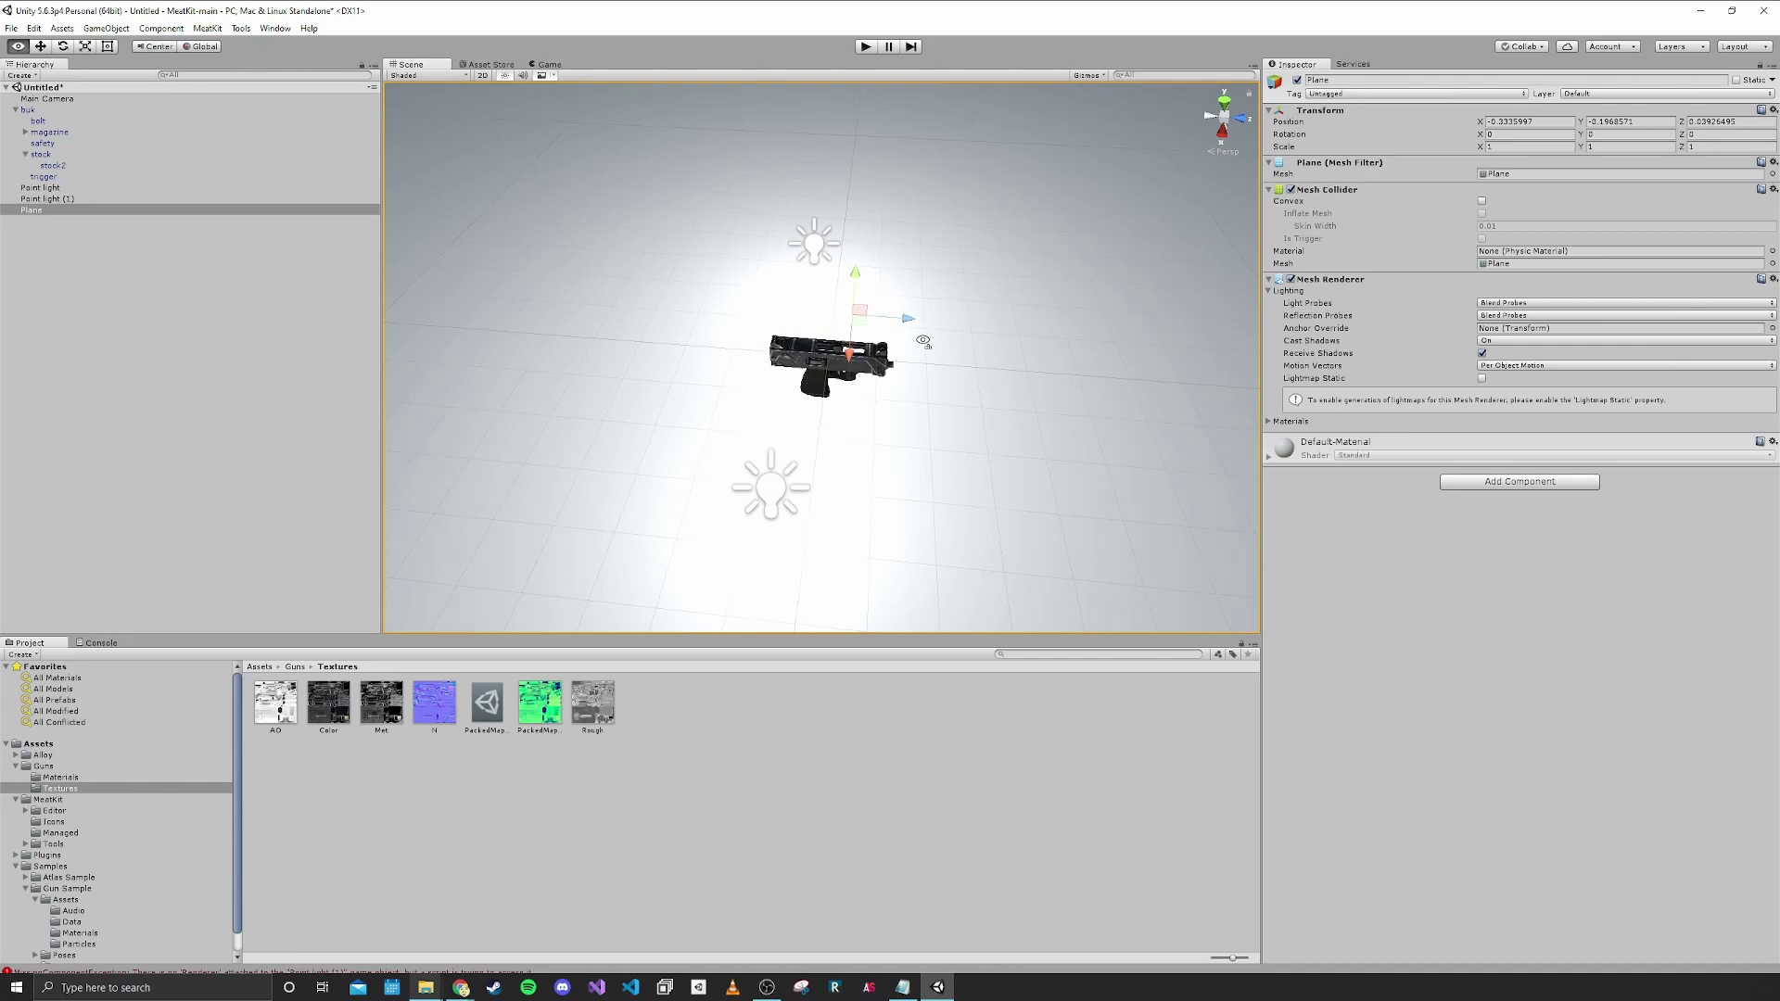
pyautogui.moveTo(818, 326); pyautogui.dragTo(796, 329)
pyautogui.moveTo(796, 329); pyautogui.dragTo(829, 301, button='right')
pyautogui.press('w')
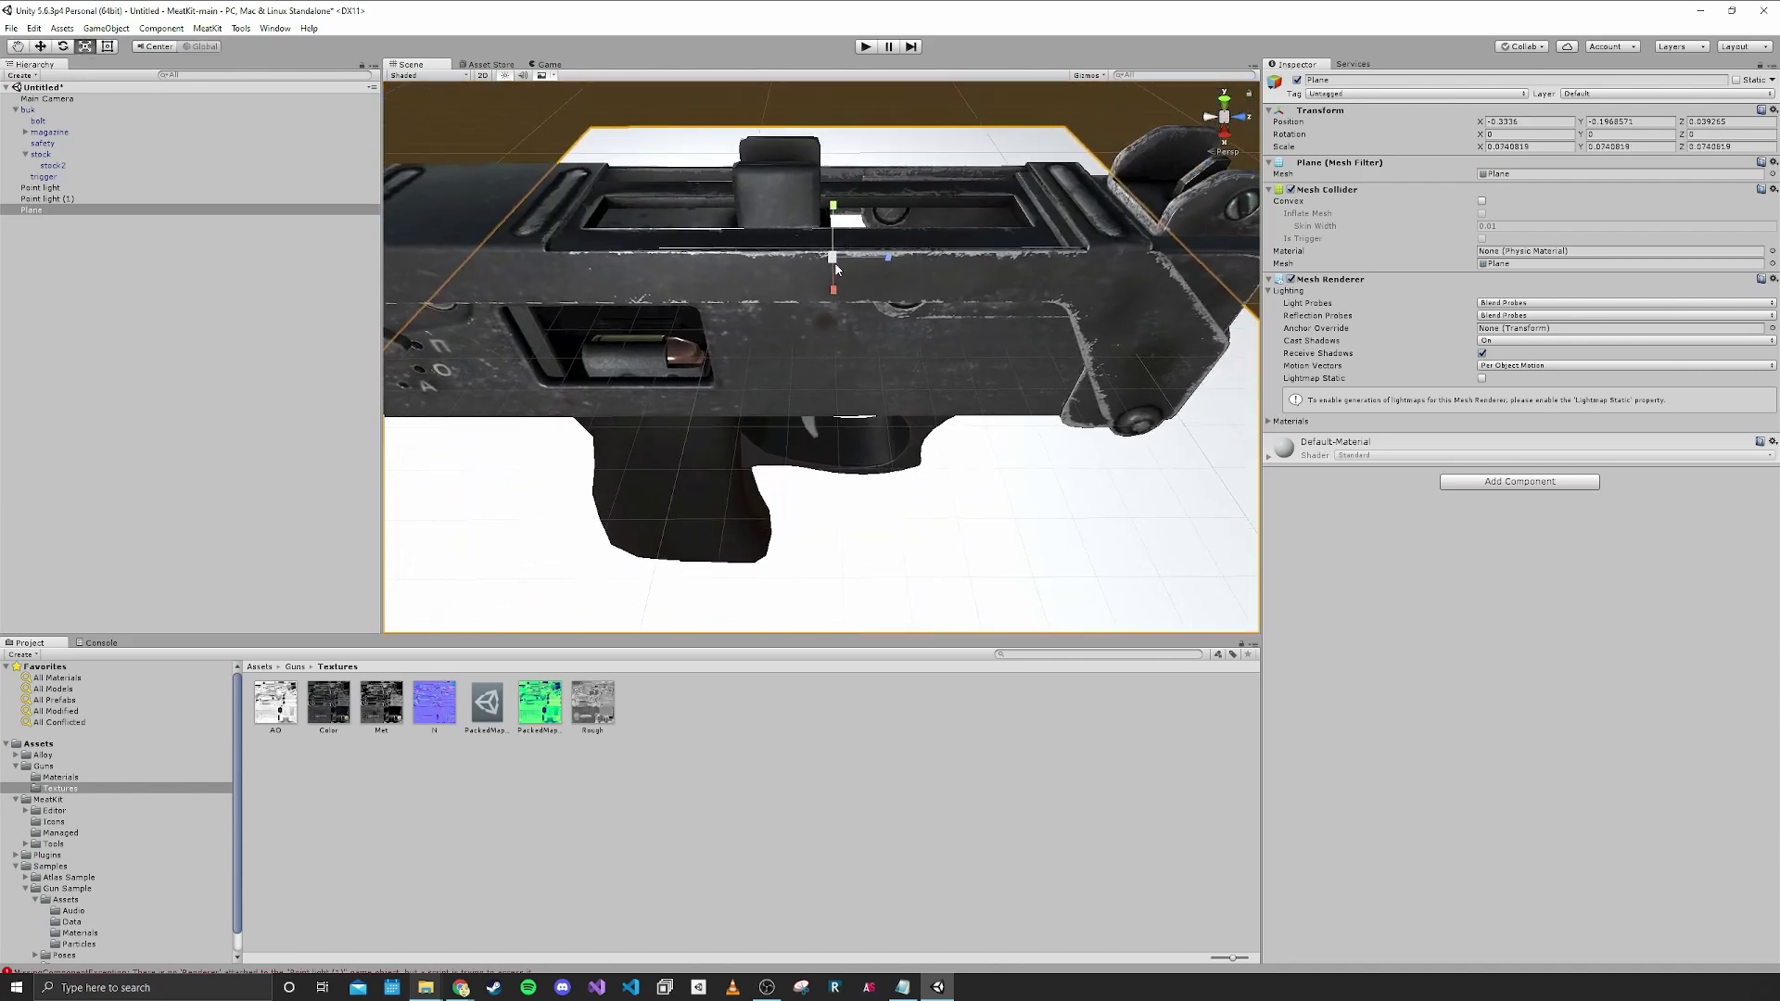
pyautogui.moveTo(833, 256); pyautogui.dragTo(836, 352)
pyautogui.press('w')
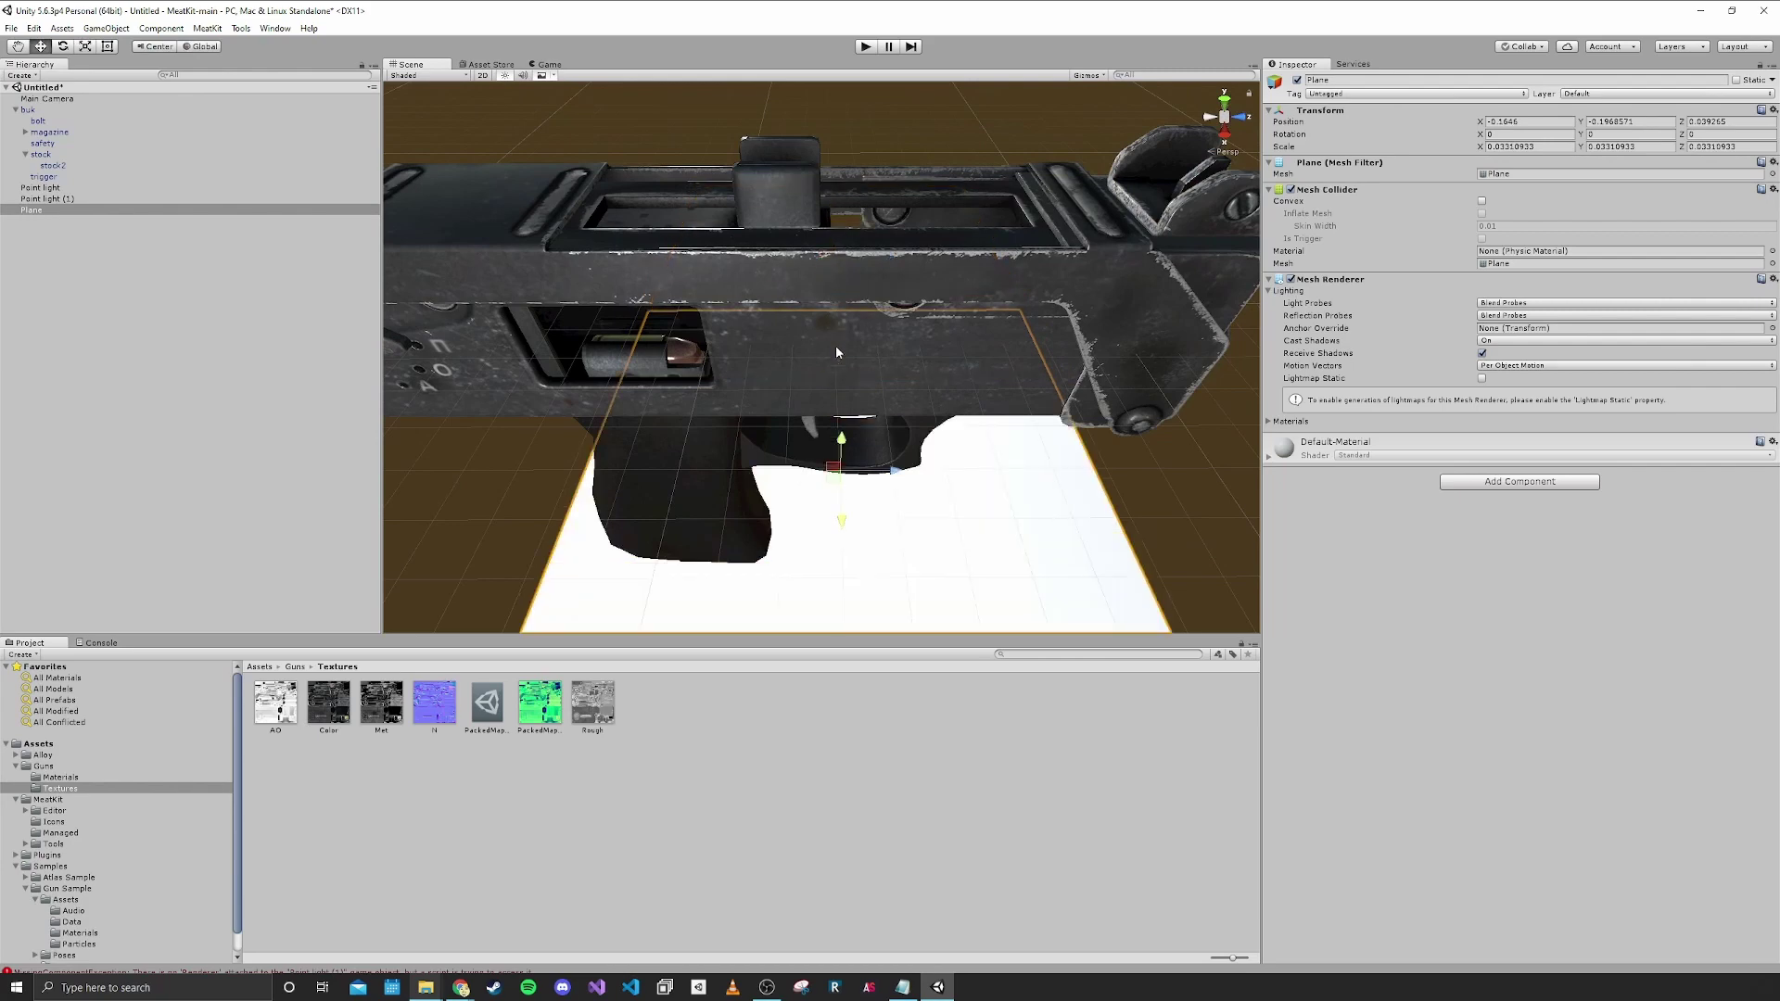
pyautogui.moveTo(843, 535); pyautogui.dragTo(828, 250)
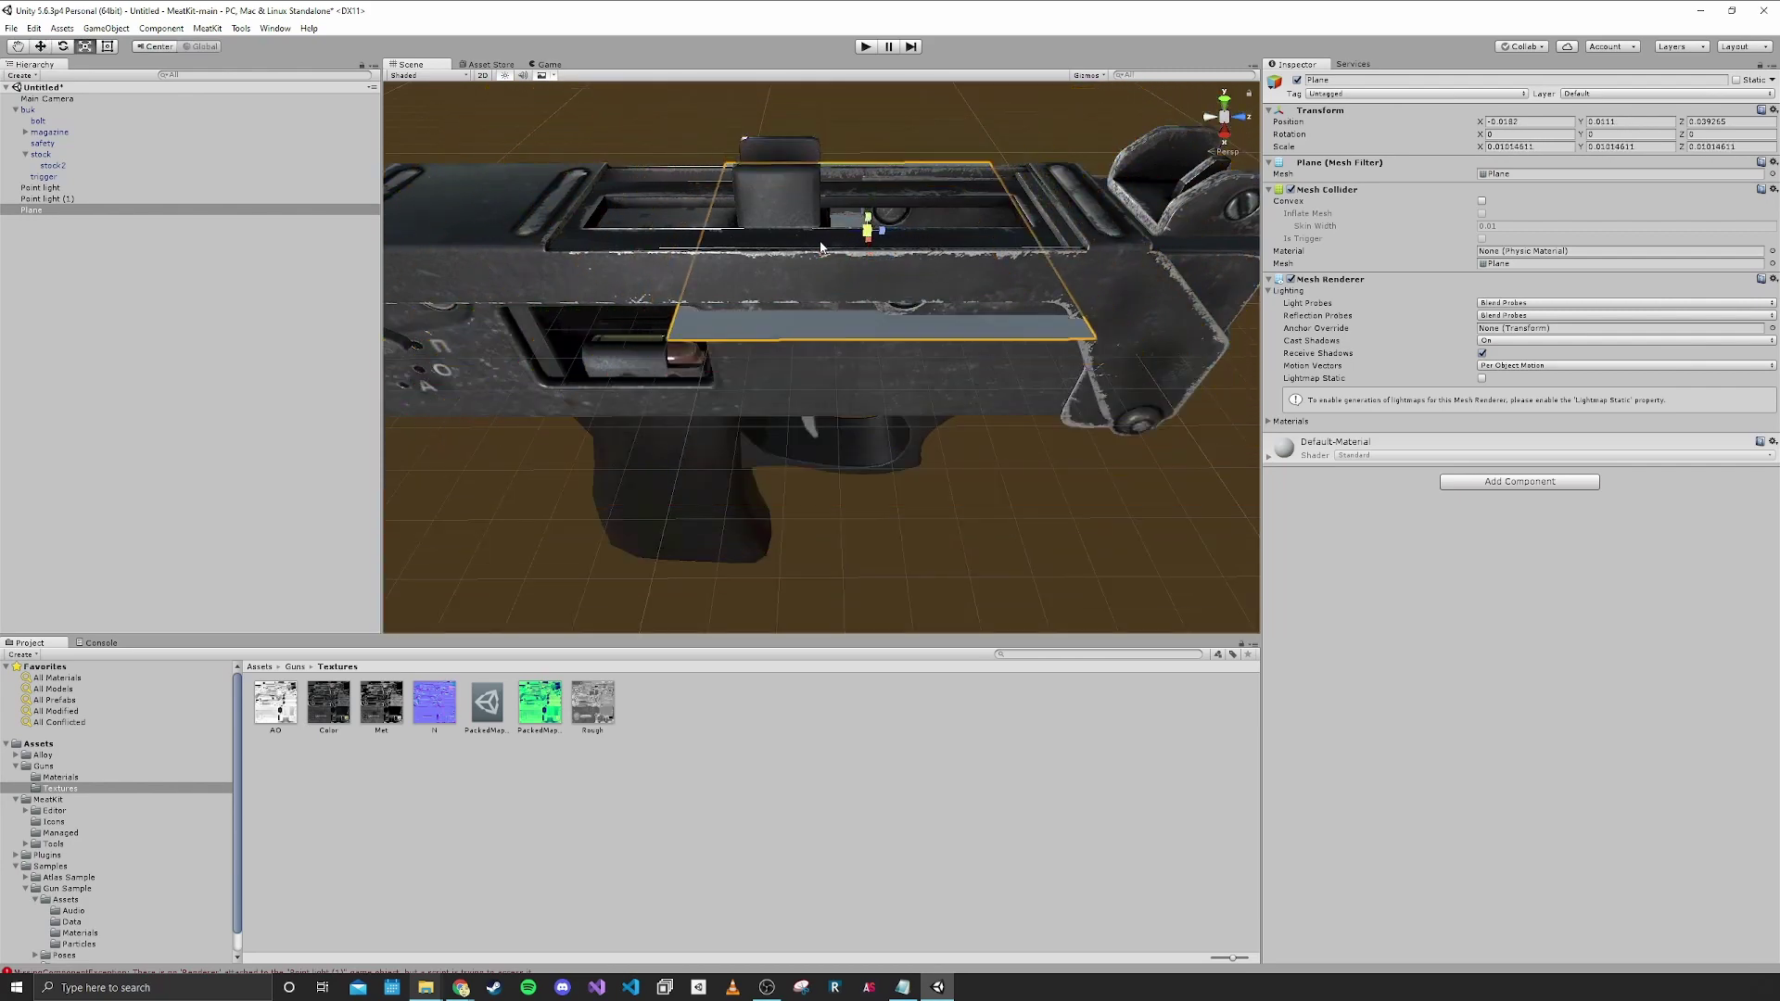
# Position the plane just beneath the receiver's top slot at about X -0.0026, Y 0.0226, Z 0.044.
pyautogui.moveTo(795, 262); pyautogui.dragTo(662, 285, button='right')
pyautogui.keyDown('alt'); pyautogui.moveTo(662, 285); pyautogui.dragTo(932, 368); pyautogui.keyUp('alt')
pyautogui.press('w')
pyautogui.press('r')
pyautogui.moveTo(934, 368); pyautogui.dragTo(1029, 362, button='middle')
pyautogui.press('w')
pyautogui.moveTo(709, 375); pyautogui.dragTo(701, 332)
pyautogui.moveTo(716, 372); pyautogui.dragTo(890, 367, button='right')
pyautogui.press('w')
pyautogui.moveTo(889, 366); pyautogui.dragTo(1047, 283, button='middle')
# Fit the plane to the receiver with a scale of about 0.0032 in X and 0.0077 in Z.
pyautogui.moveTo(780, 367); pyautogui.dragTo(843, 388)
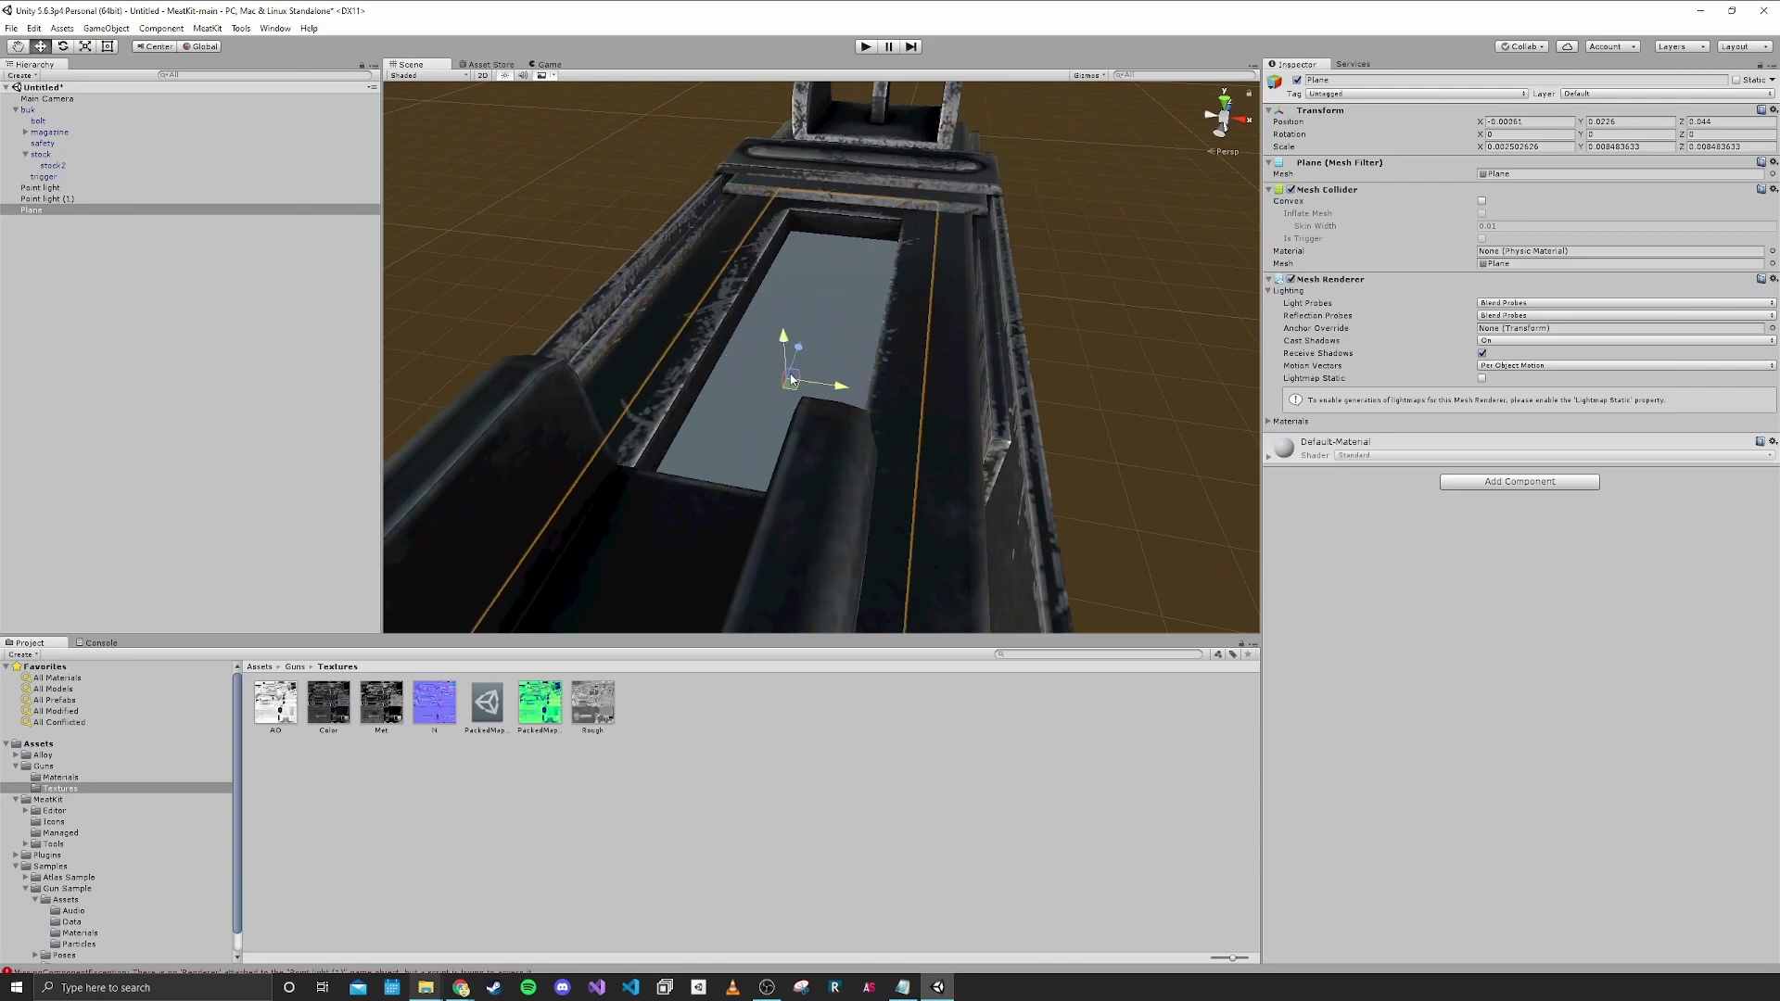
pyautogui.moveTo(857, 369); pyautogui.dragTo(808, 371, button='right')
pyautogui.moveTo(899, 357)
pyautogui.mouseDown()
pyautogui.moveTo(917, 358)
pyautogui.moveTo(912, 329)
pyautogui.mouseUp()
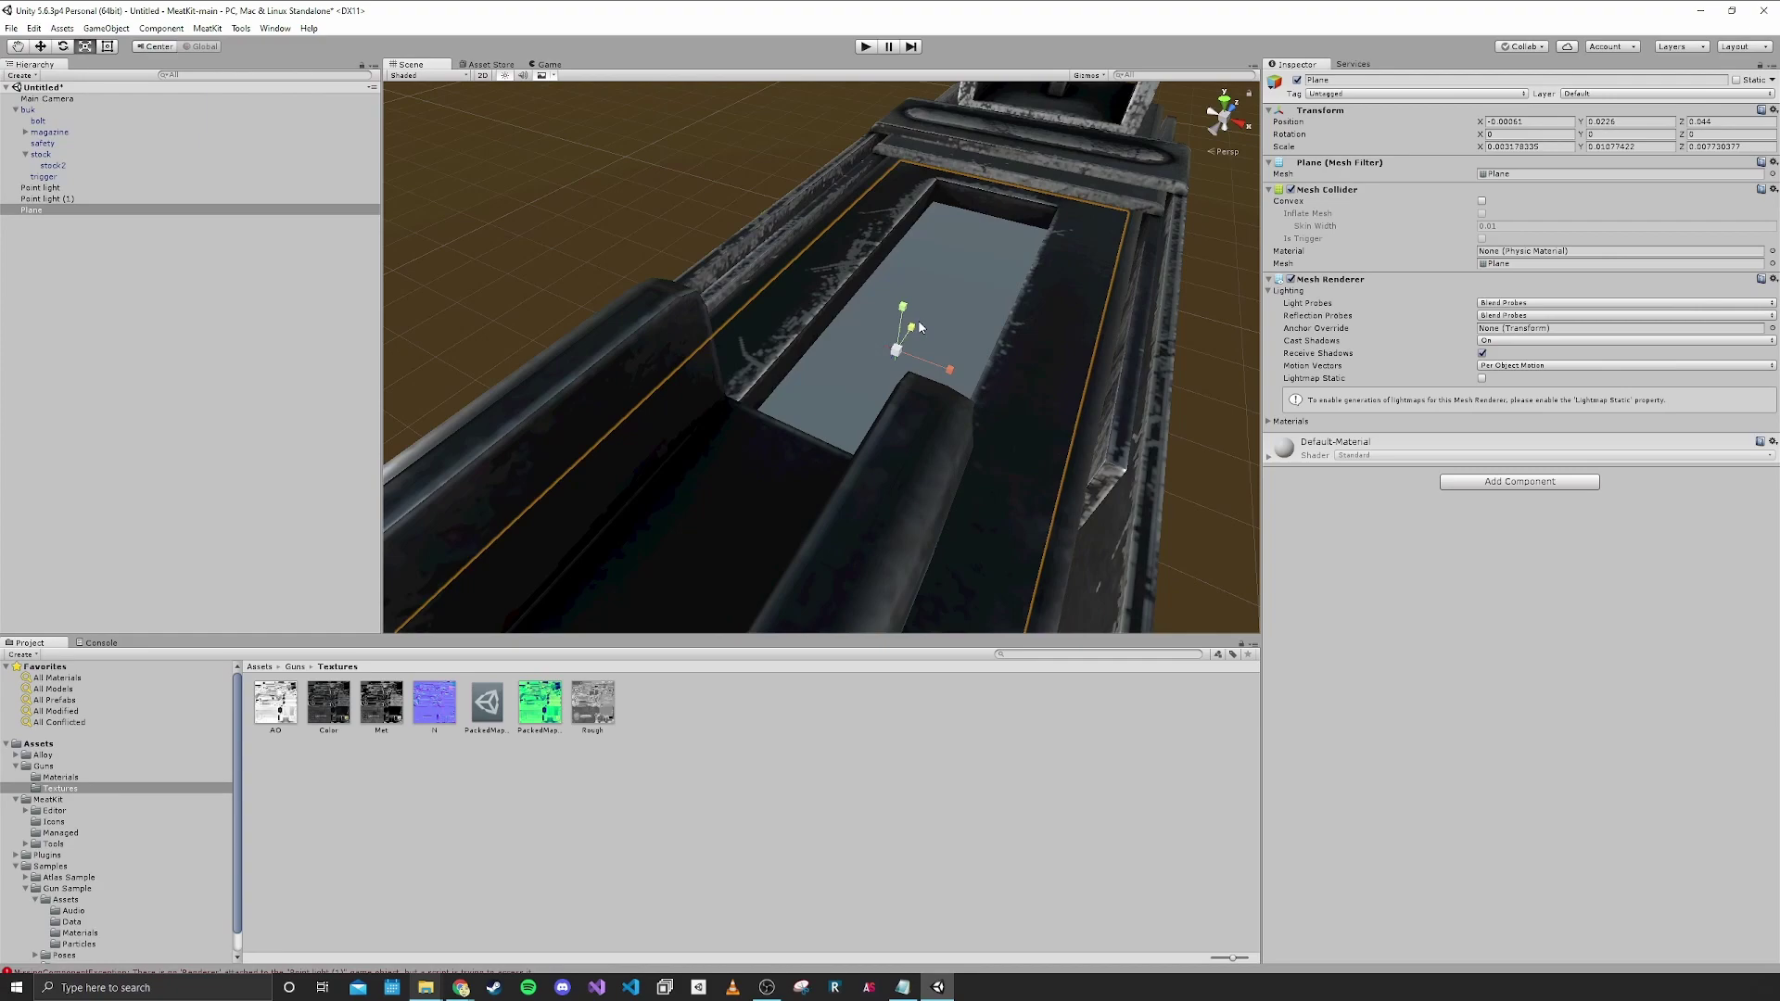
# Lengthen the plane to a Z scale of about 0.0102 and shift it to Z 0.03386 to span the slot.
pyautogui.moveTo(912, 328); pyautogui.dragTo(541, 380, button='right')
pyautogui.press('w')
pyautogui.moveTo(686, 371); pyautogui.dragTo(762, 361, button='right')
pyautogui.moveTo(762, 362); pyautogui.dragTo(725, 370, button='middle')
pyautogui.moveTo(725, 370); pyautogui.dragTo(1020, 267, button='right')
pyautogui.scroll(-3, 891, 299)
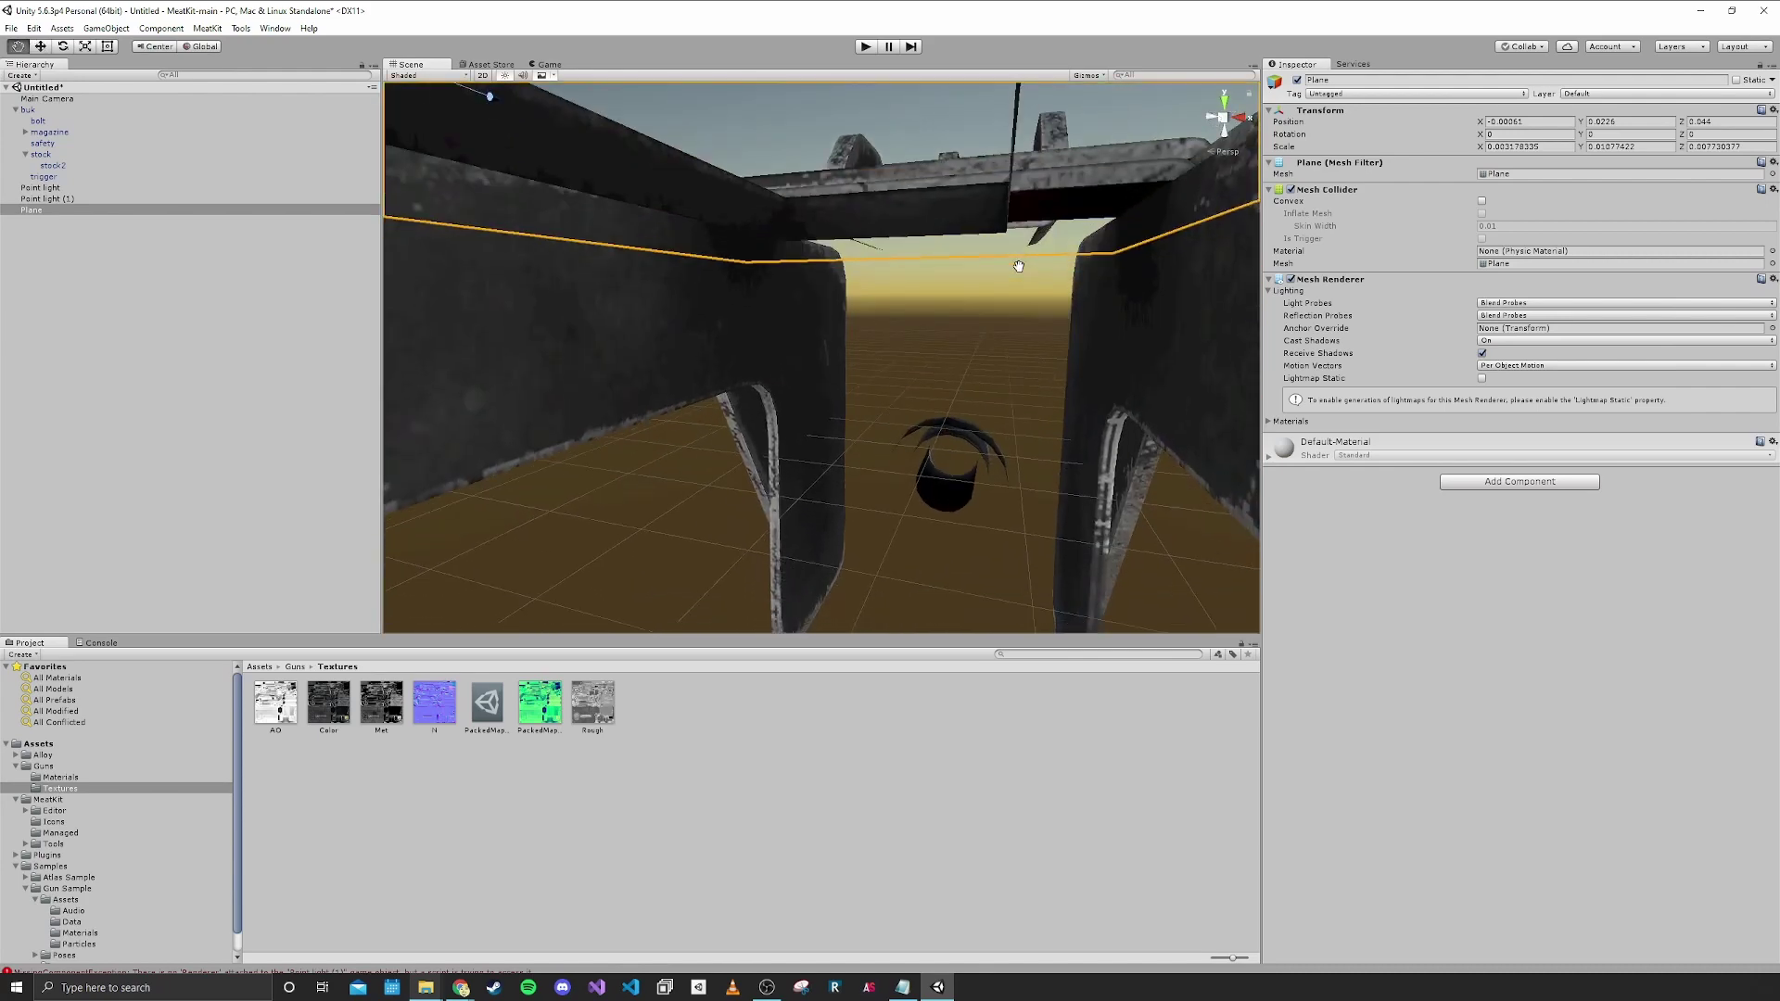
pyautogui.moveTo(1021, 267); pyautogui.dragTo(1021, 272, button='middle')
pyautogui.moveTo(1021, 271); pyautogui.dragTo(1135, 371, button='right')
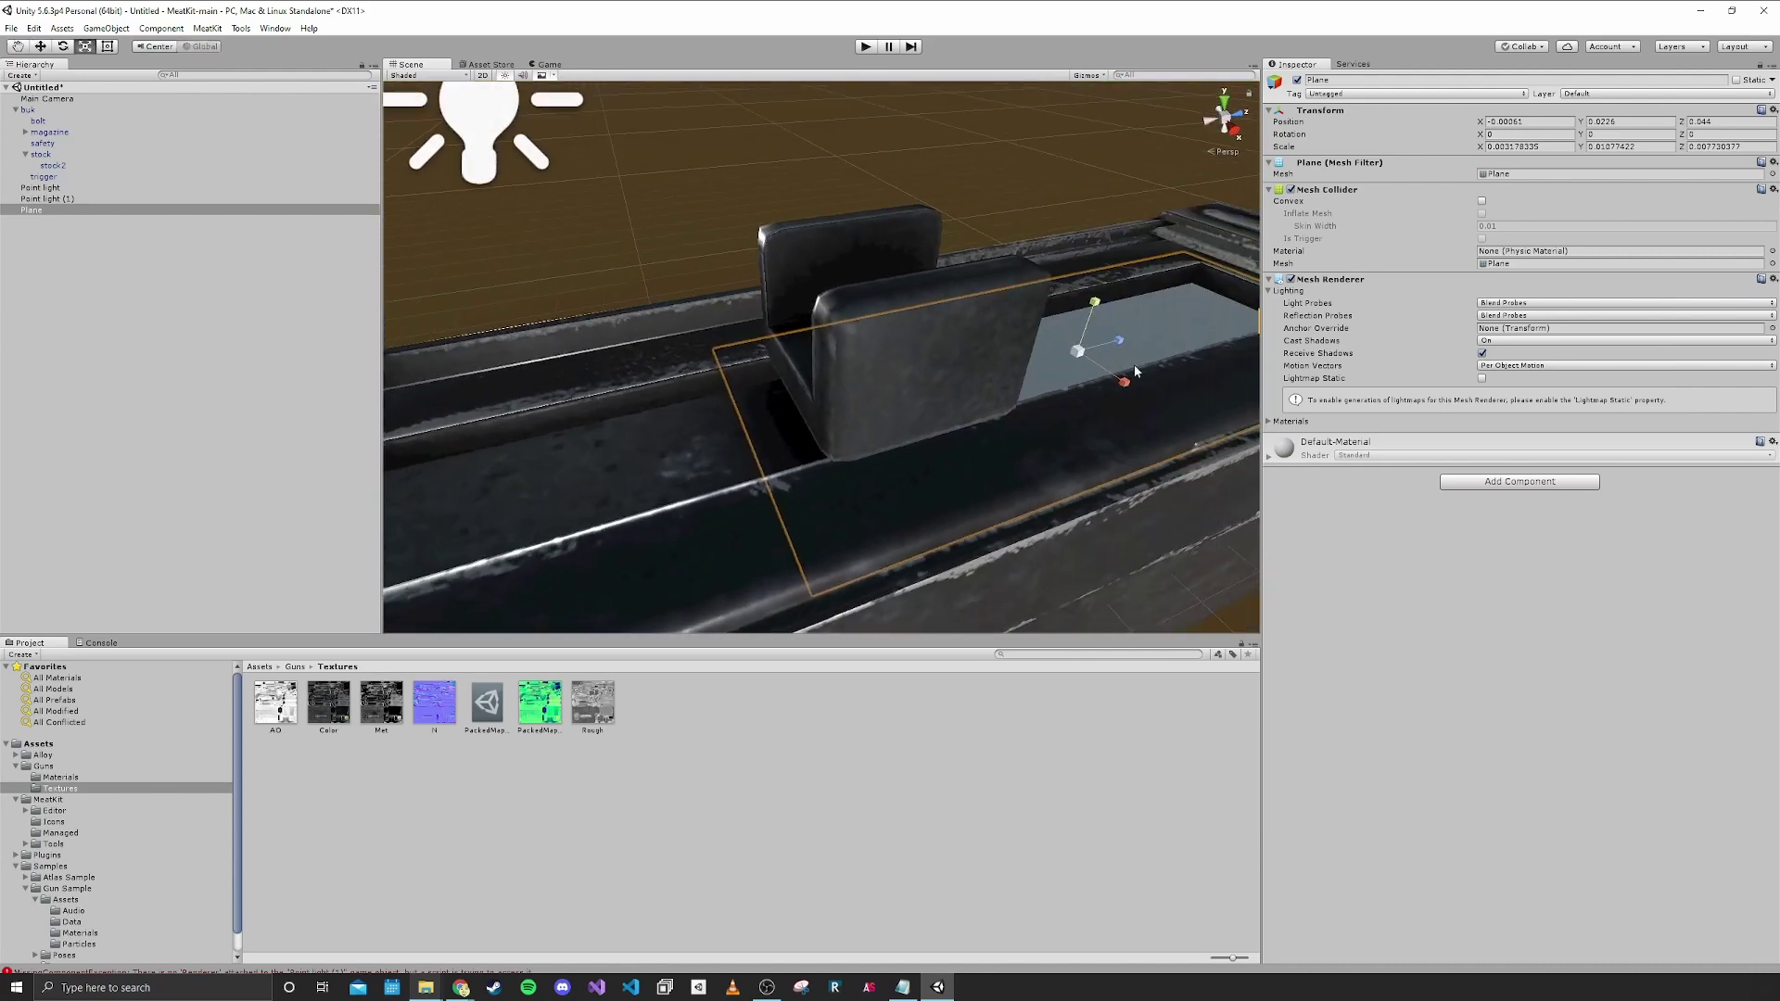
pyautogui.moveTo(1115, 346); pyautogui.dragTo(1105, 347)
pyautogui.press('w')
pyautogui.moveTo(1105, 347); pyautogui.dragTo(978, 311, button='right')
# Slide the bolt rearward along the receiver and examine how the plane covers the slot.
pyautogui.click(823, 276)
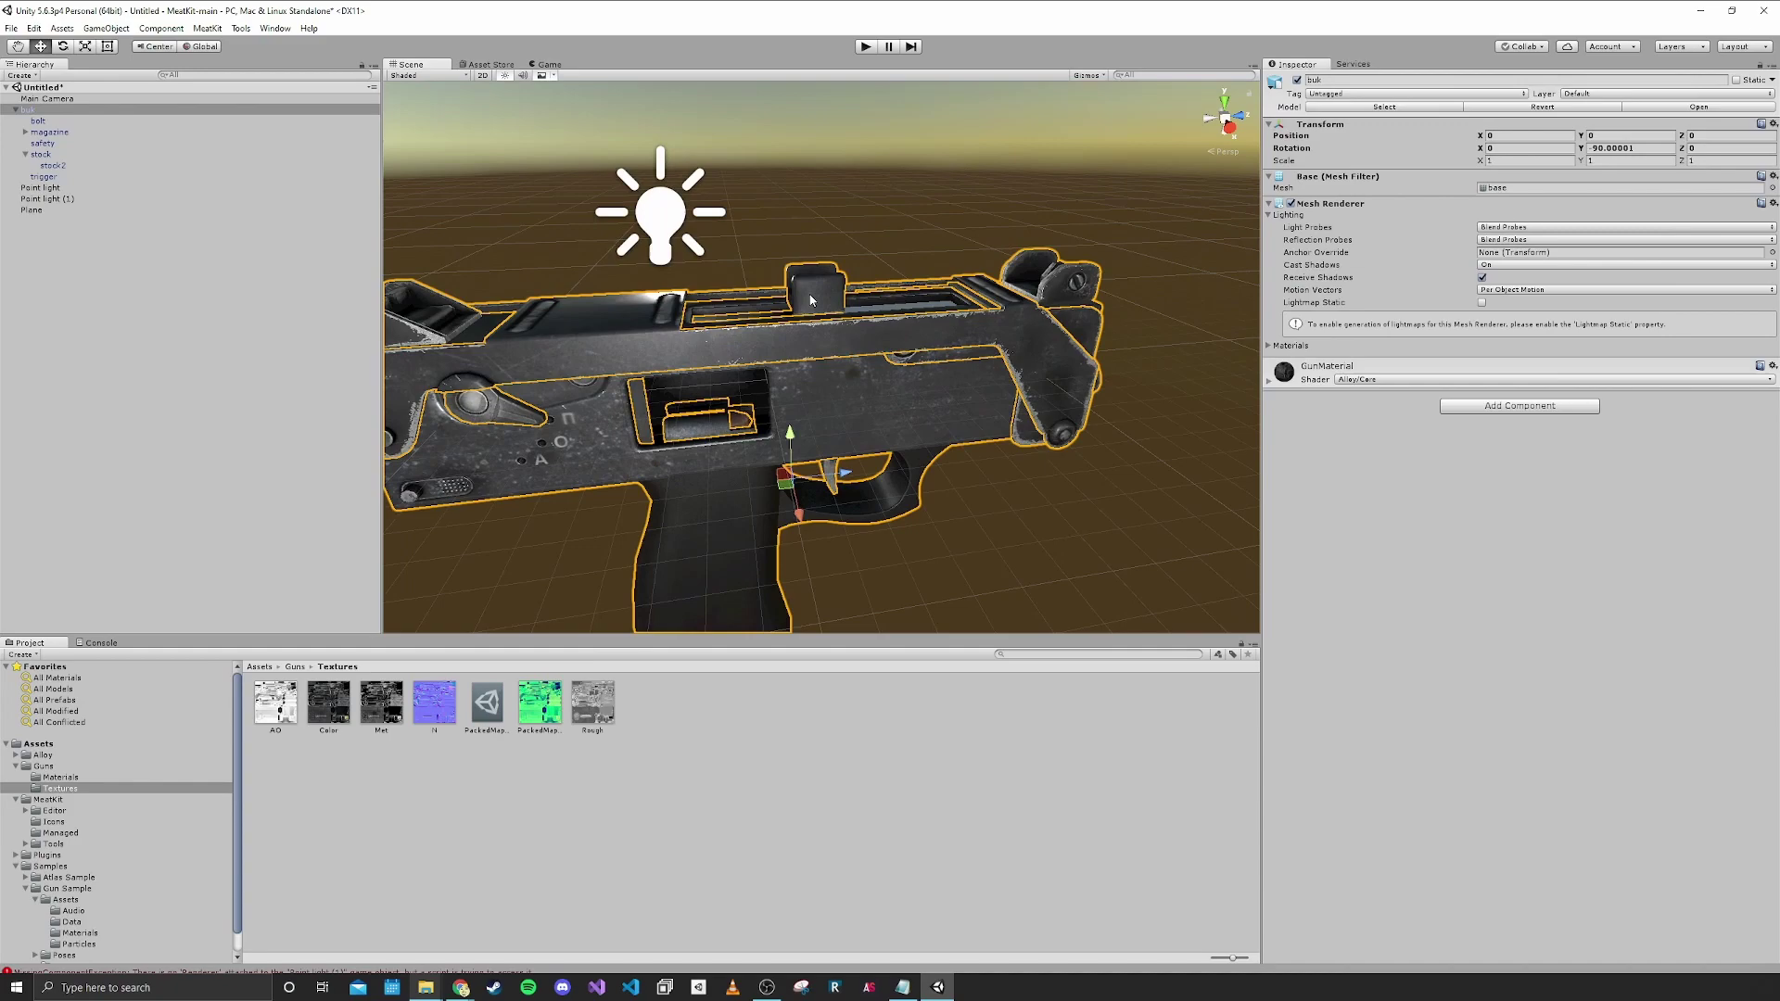
pyautogui.click(823, 278)
pyautogui.moveTo(724, 364); pyautogui.dragTo(668, 362)
pyautogui.keyDown('alt'); pyautogui.moveTo(667, 363); pyautogui.dragTo(627, 358); pyautogui.keyUp('alt')
pyautogui.moveTo(628, 358); pyautogui.dragTo(814, 406, button='right')
pyautogui.click(1014, 388)
pyautogui.keyDown('alt'); pyautogui.moveTo(814, 406); pyautogui.dragTo(727, 303); pyautogui.keyUp('alt')
pyautogui.click(686, 421)
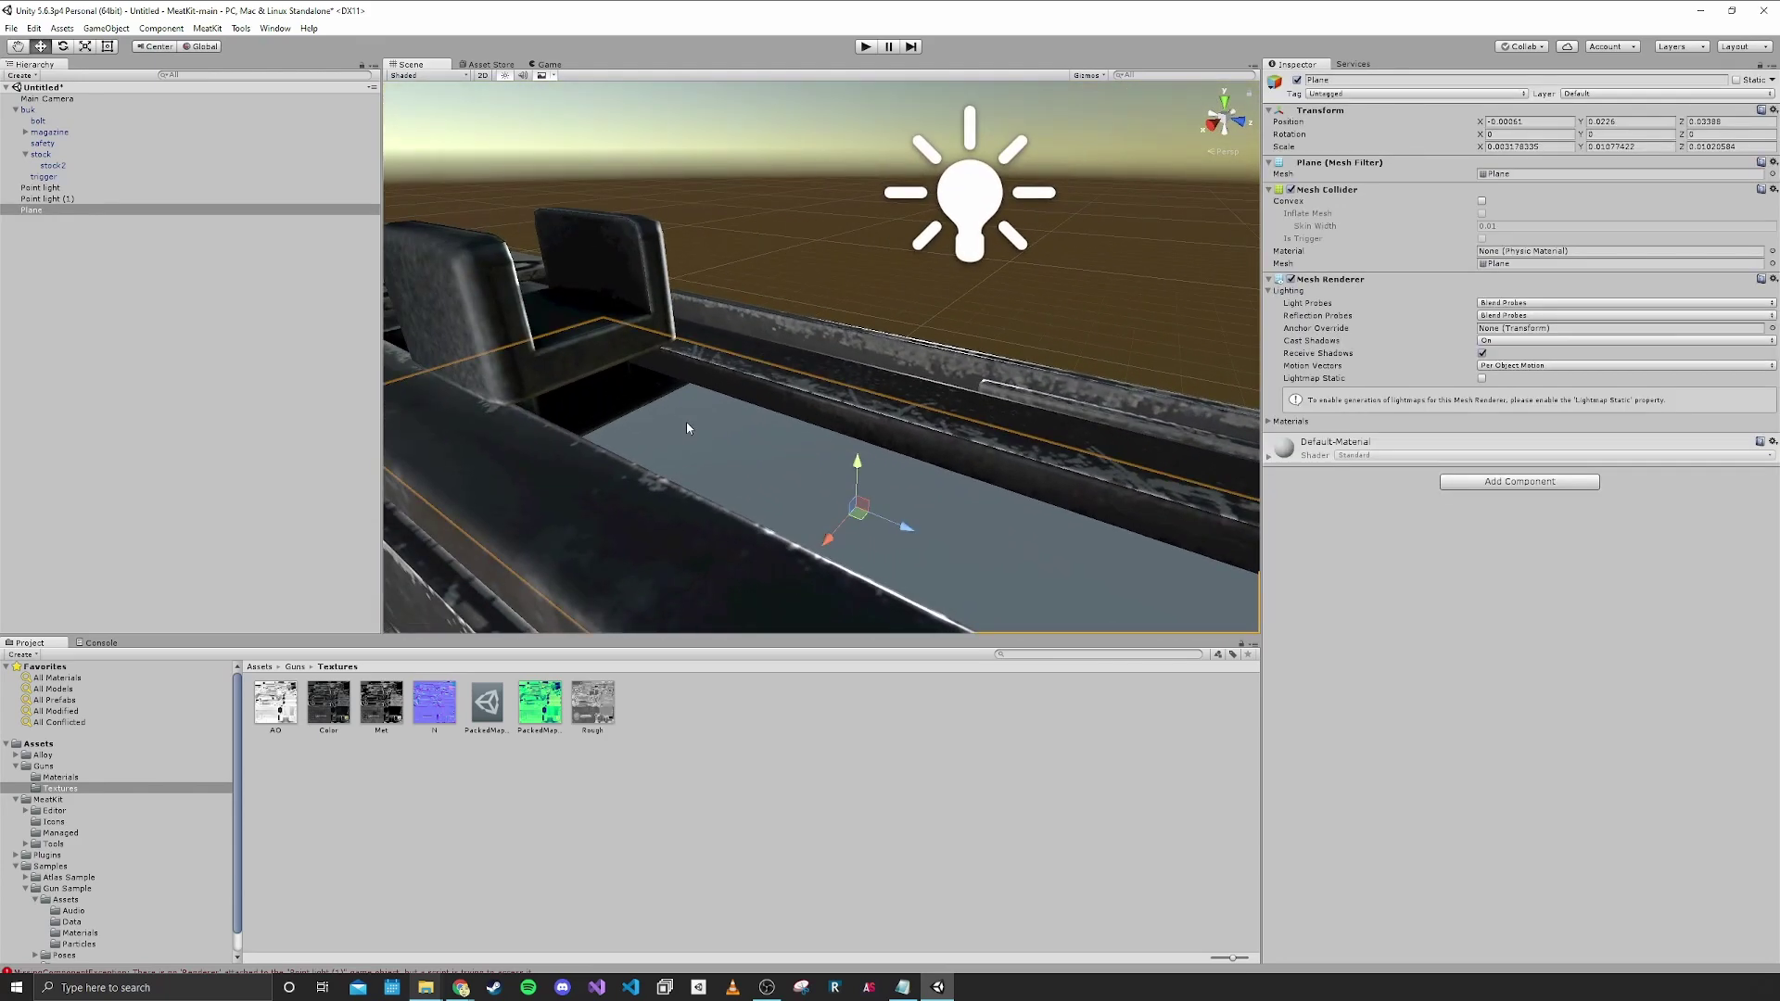
# Slide the bolt forward again and reselect the plane beneath the top slot.
pyautogui.keyDown('alt'); pyautogui.moveTo(686, 420); pyautogui.dragTo(895, 390); pyautogui.keyUp('alt')
pyautogui.click(742, 419)
pyautogui.press('d')
pyautogui.moveTo(895, 389); pyautogui.dragTo(892, 417, button='right')
pyautogui.doubleClick(893, 392)
pyautogui.moveTo(594, 439); pyautogui.dragTo(834, 406)
pyautogui.click(863, 389)
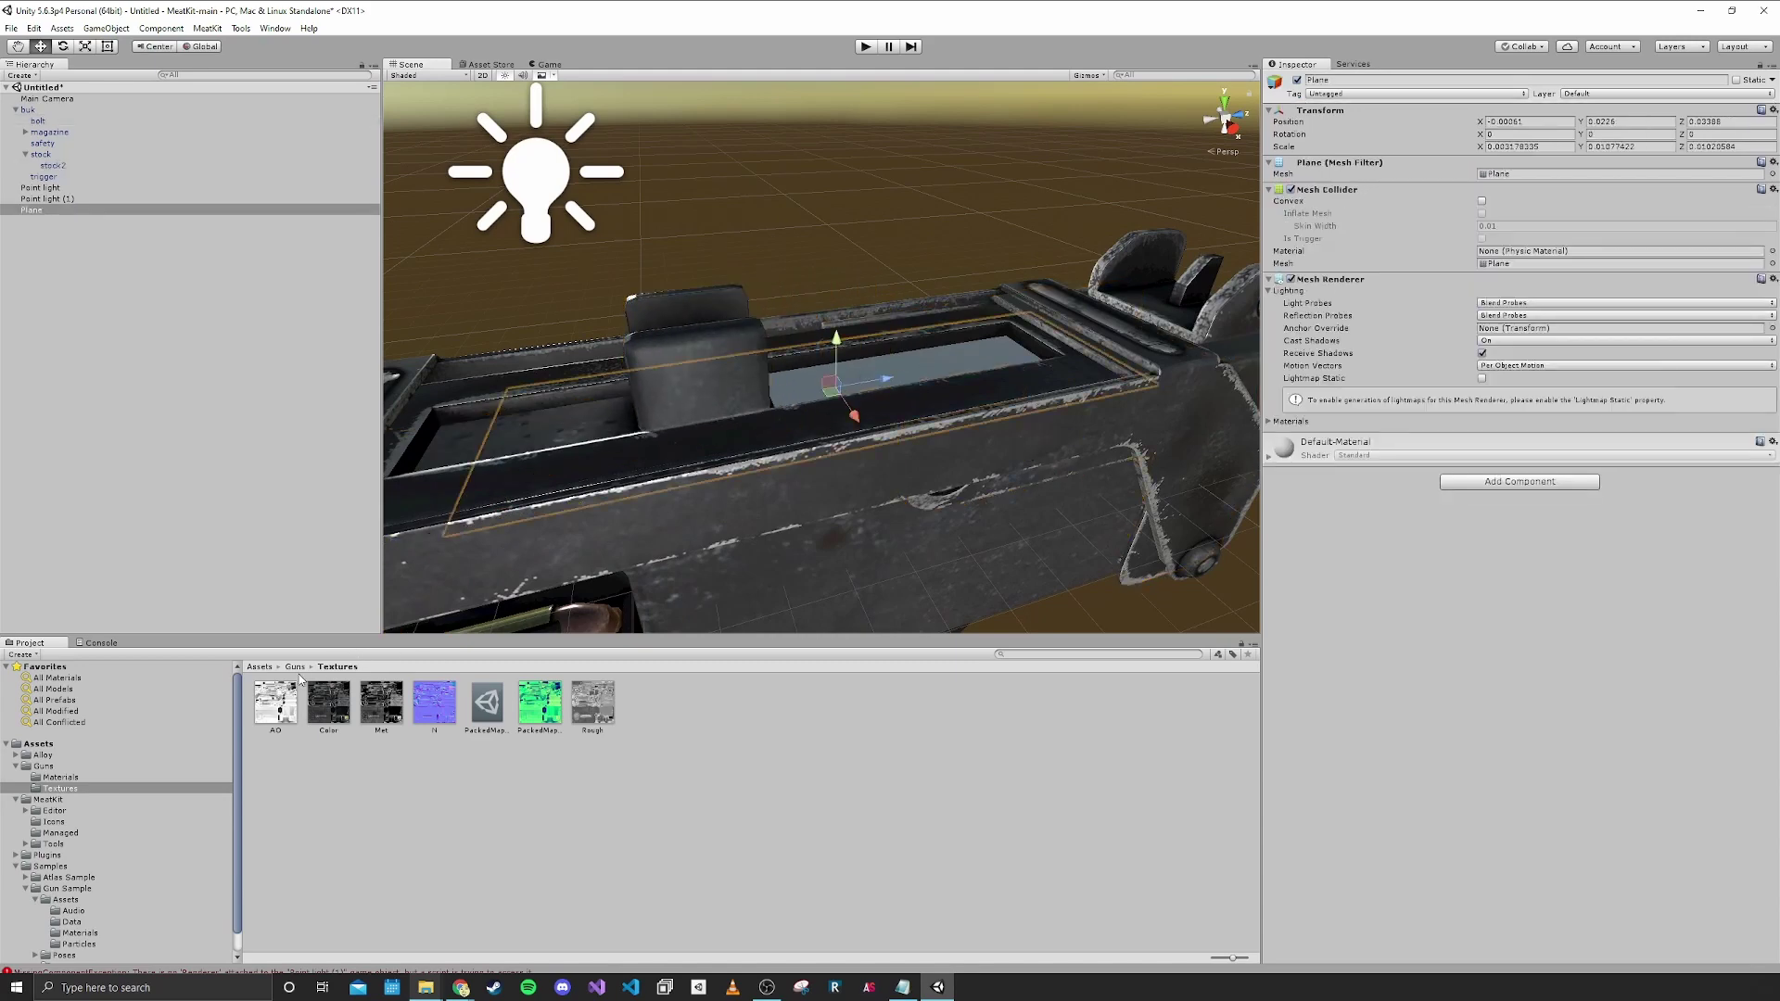
# Create a new material named Darkness in the Guns > Materials folder.
pyautogui.click(295, 666)
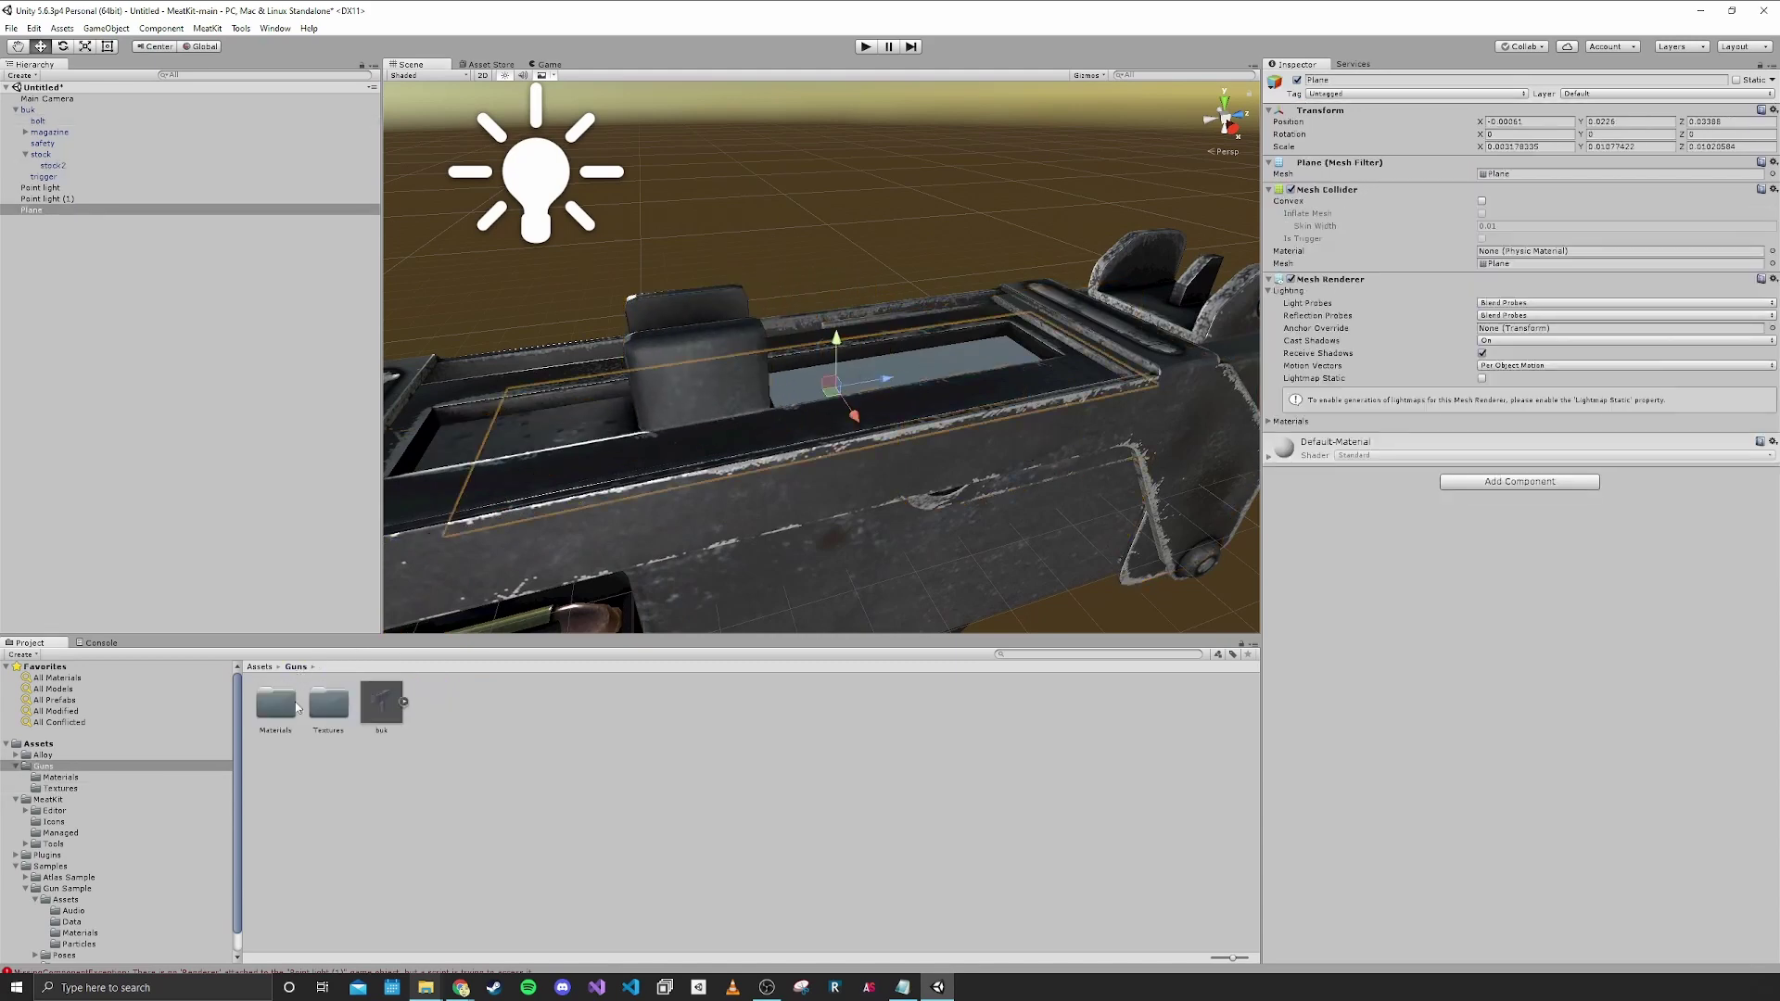
pyautogui.doubleClick(276, 701)
pyautogui.rightClick(360, 719)
pyautogui.moveTo(407, 465)
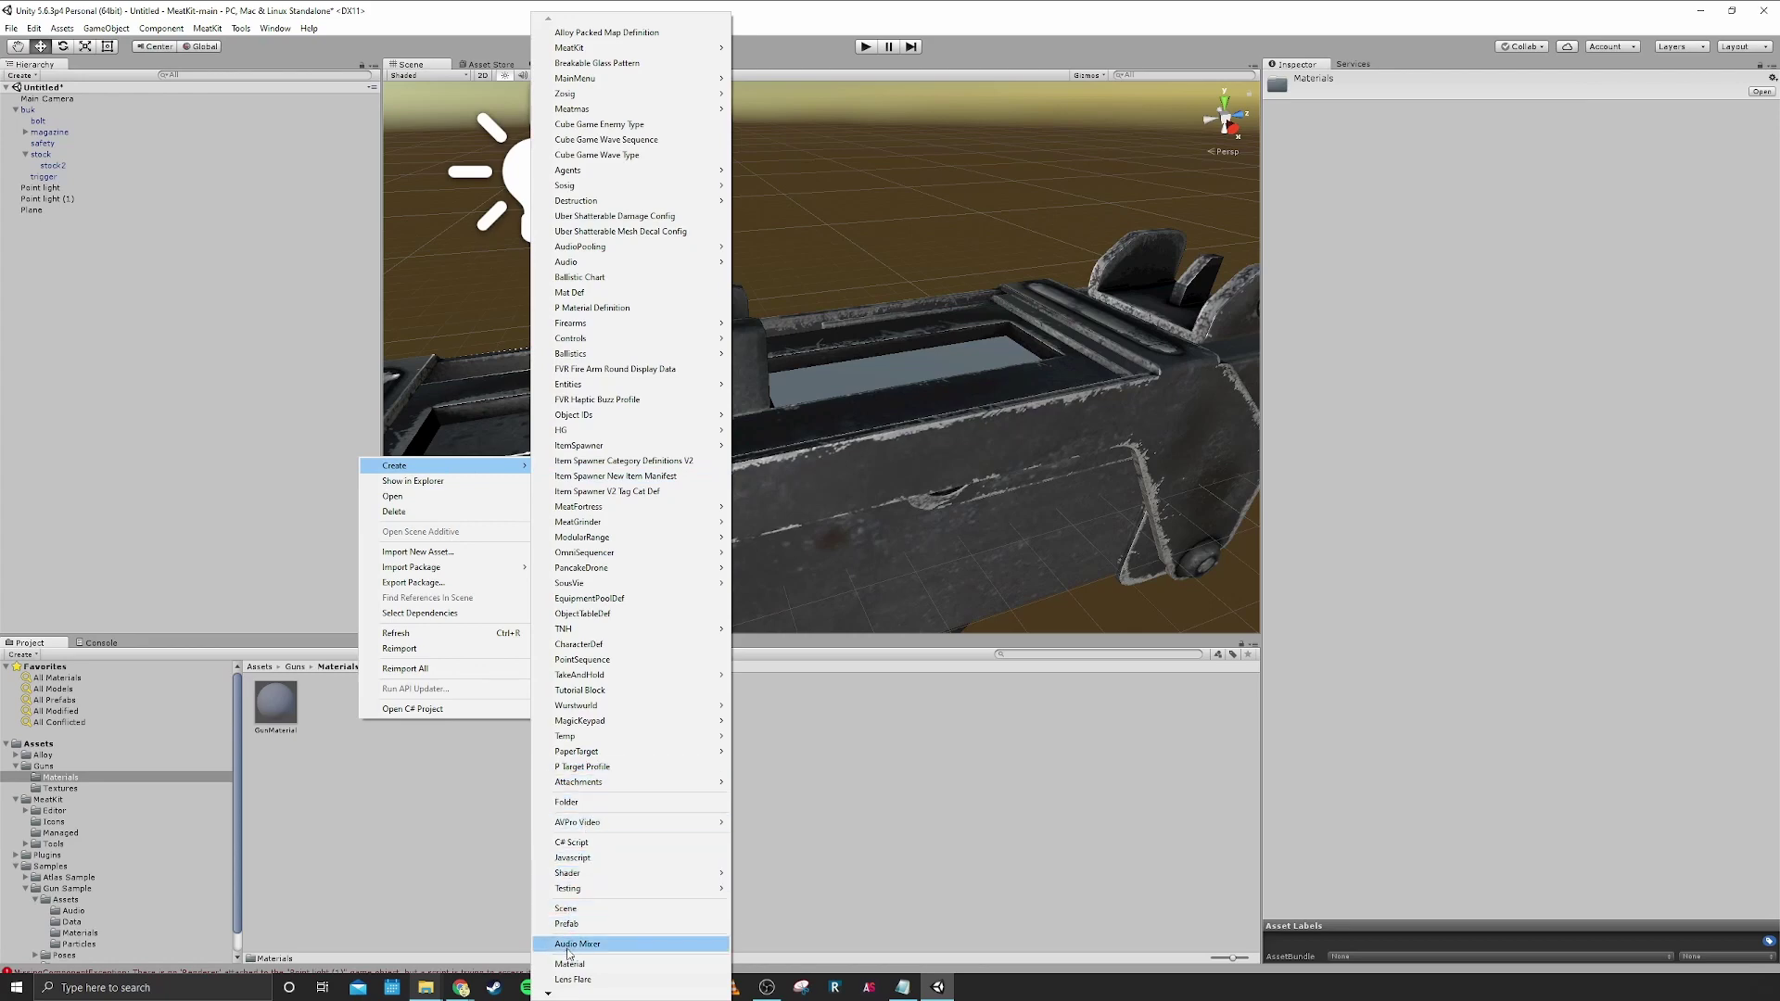
pyautogui.click(570, 964)
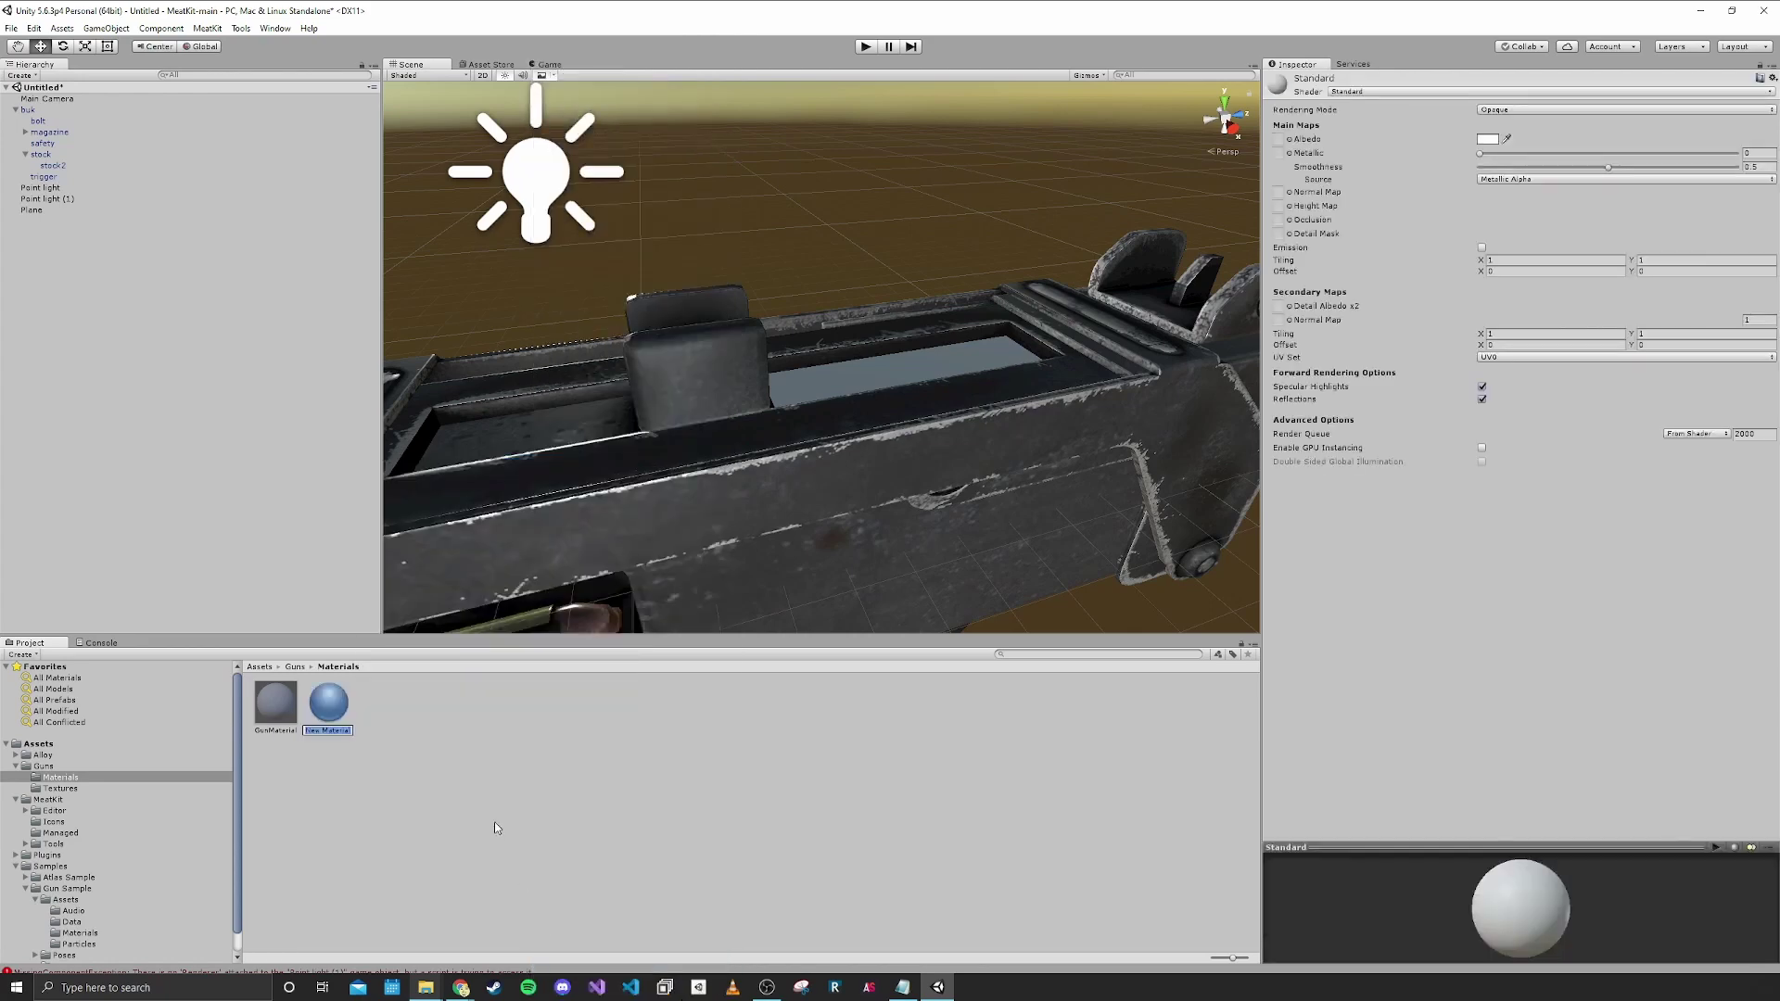
pyautogui.write('Darkness')
pyautogui.press('Return')
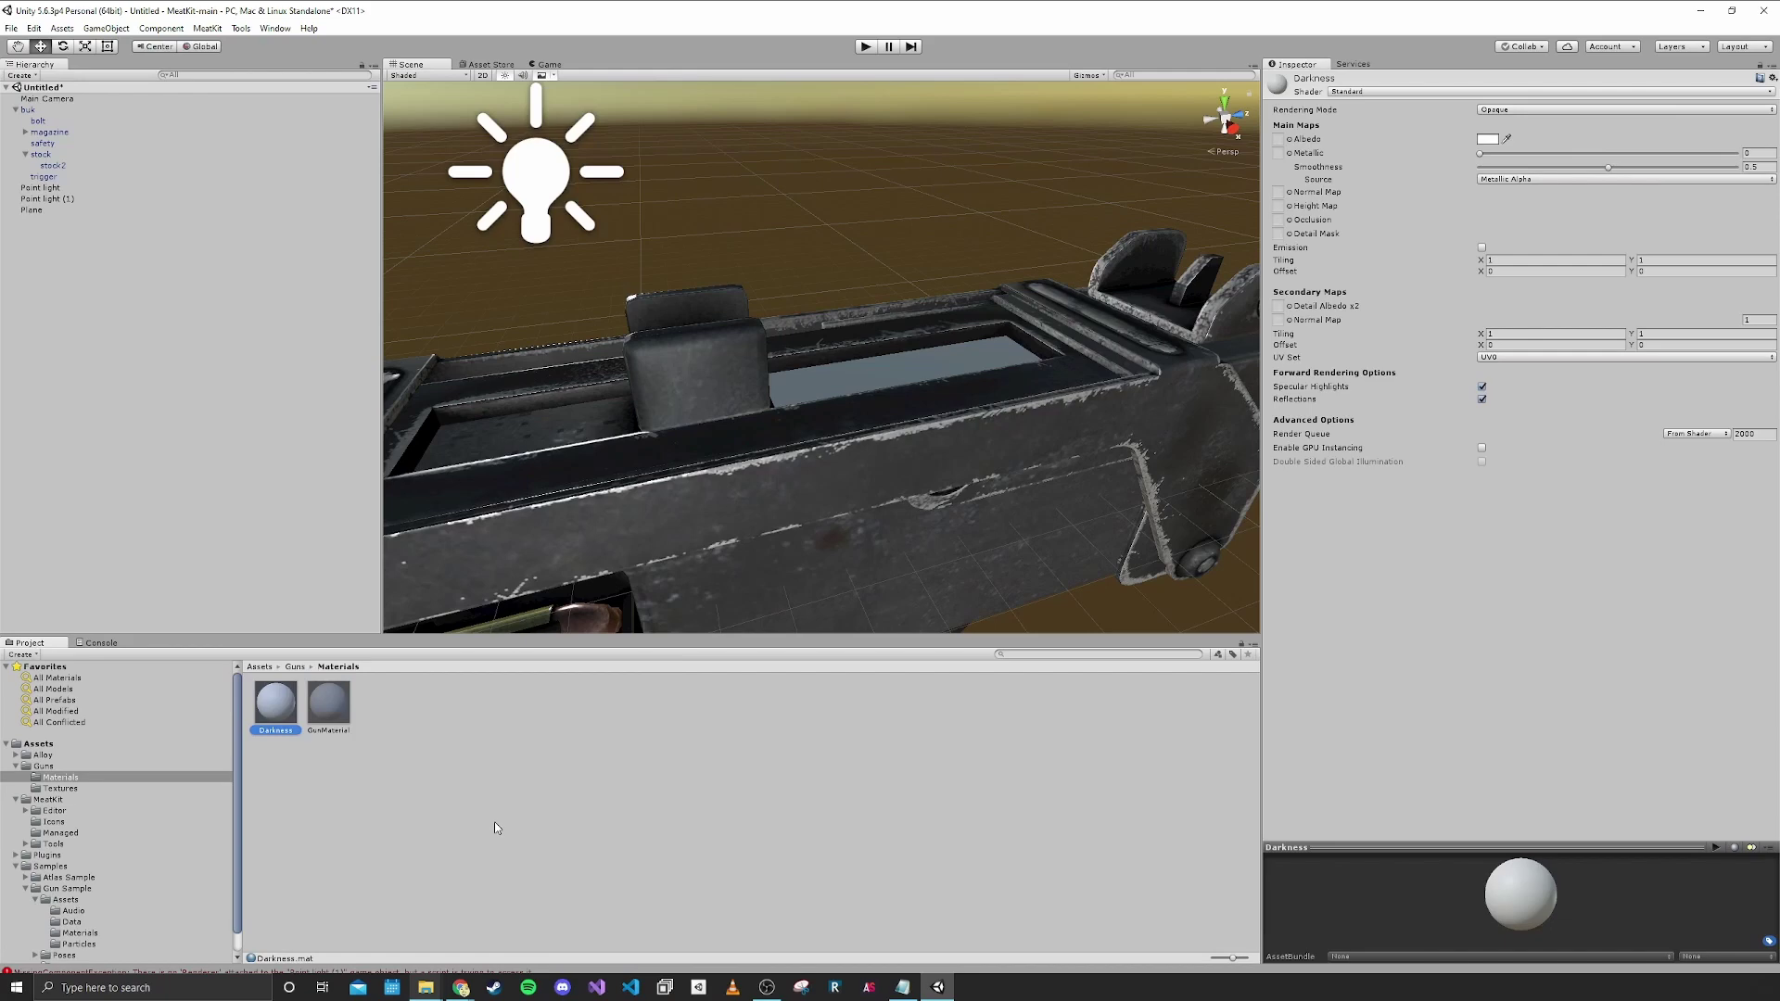
# Set the Darkness material to a black albedo with smoothness 0, and disable specular highlights and reflections.
pyautogui.click(1488, 140)
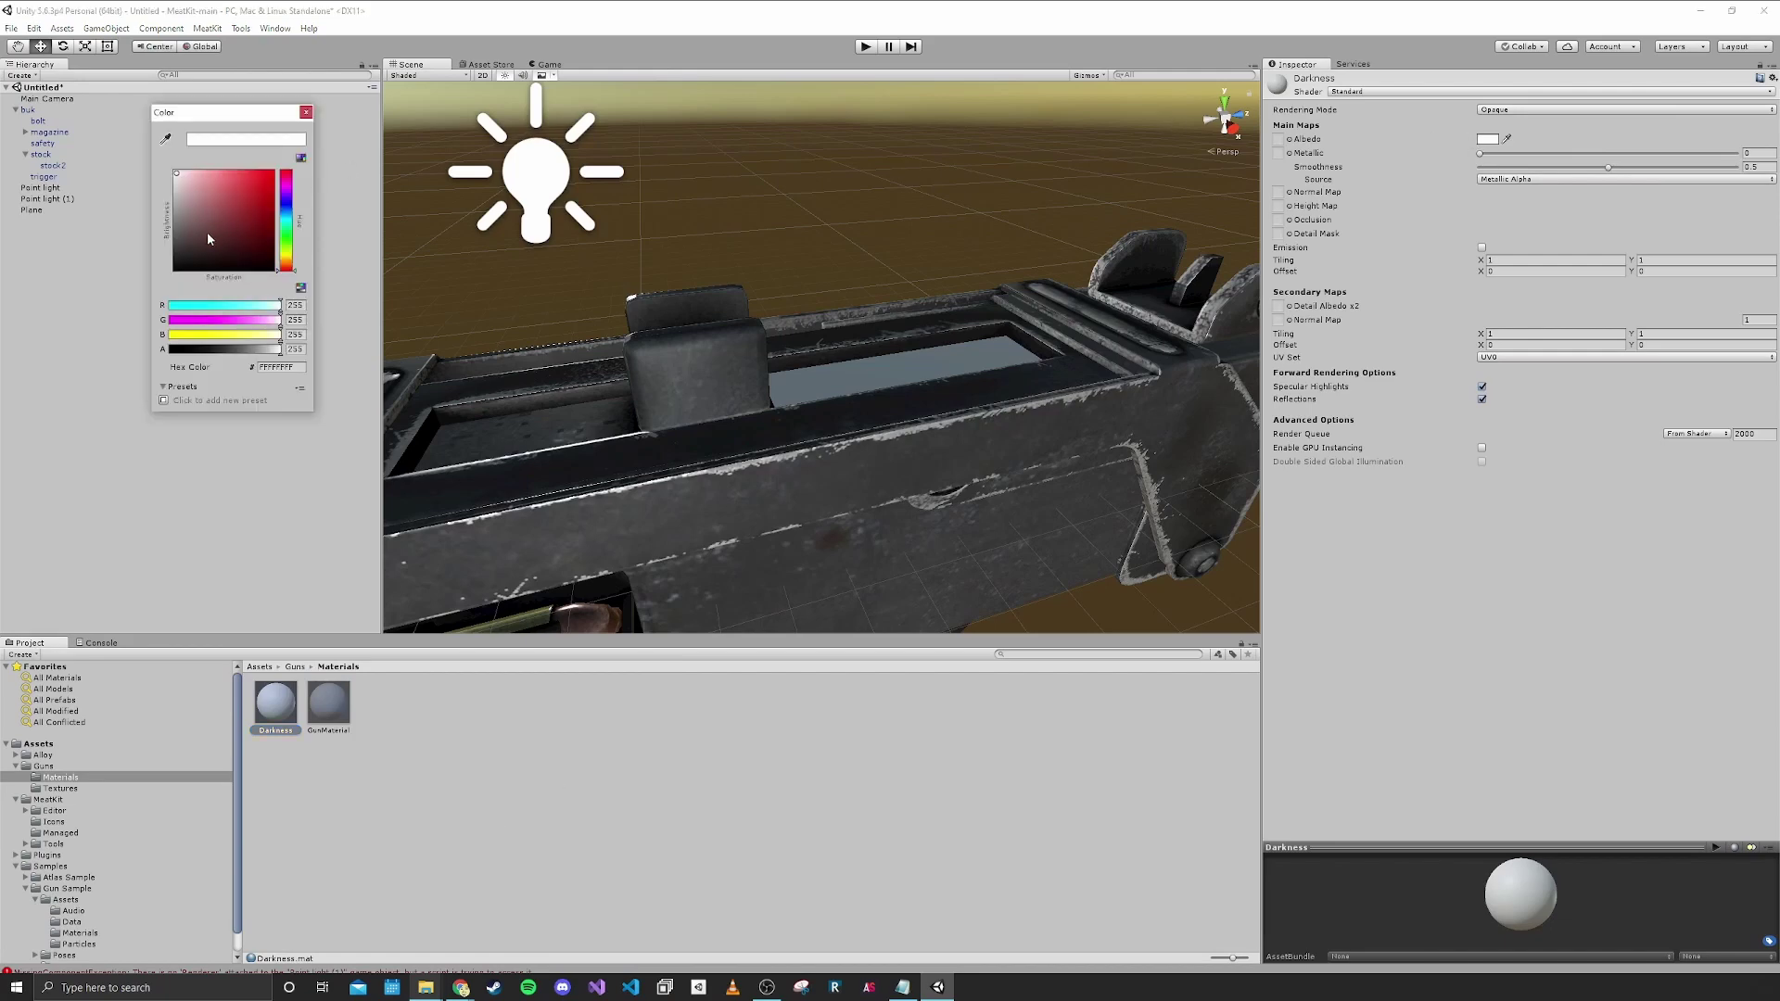
pyautogui.moveTo(209, 239); pyautogui.dragTo(218, 241)
pyautogui.click(306, 113)
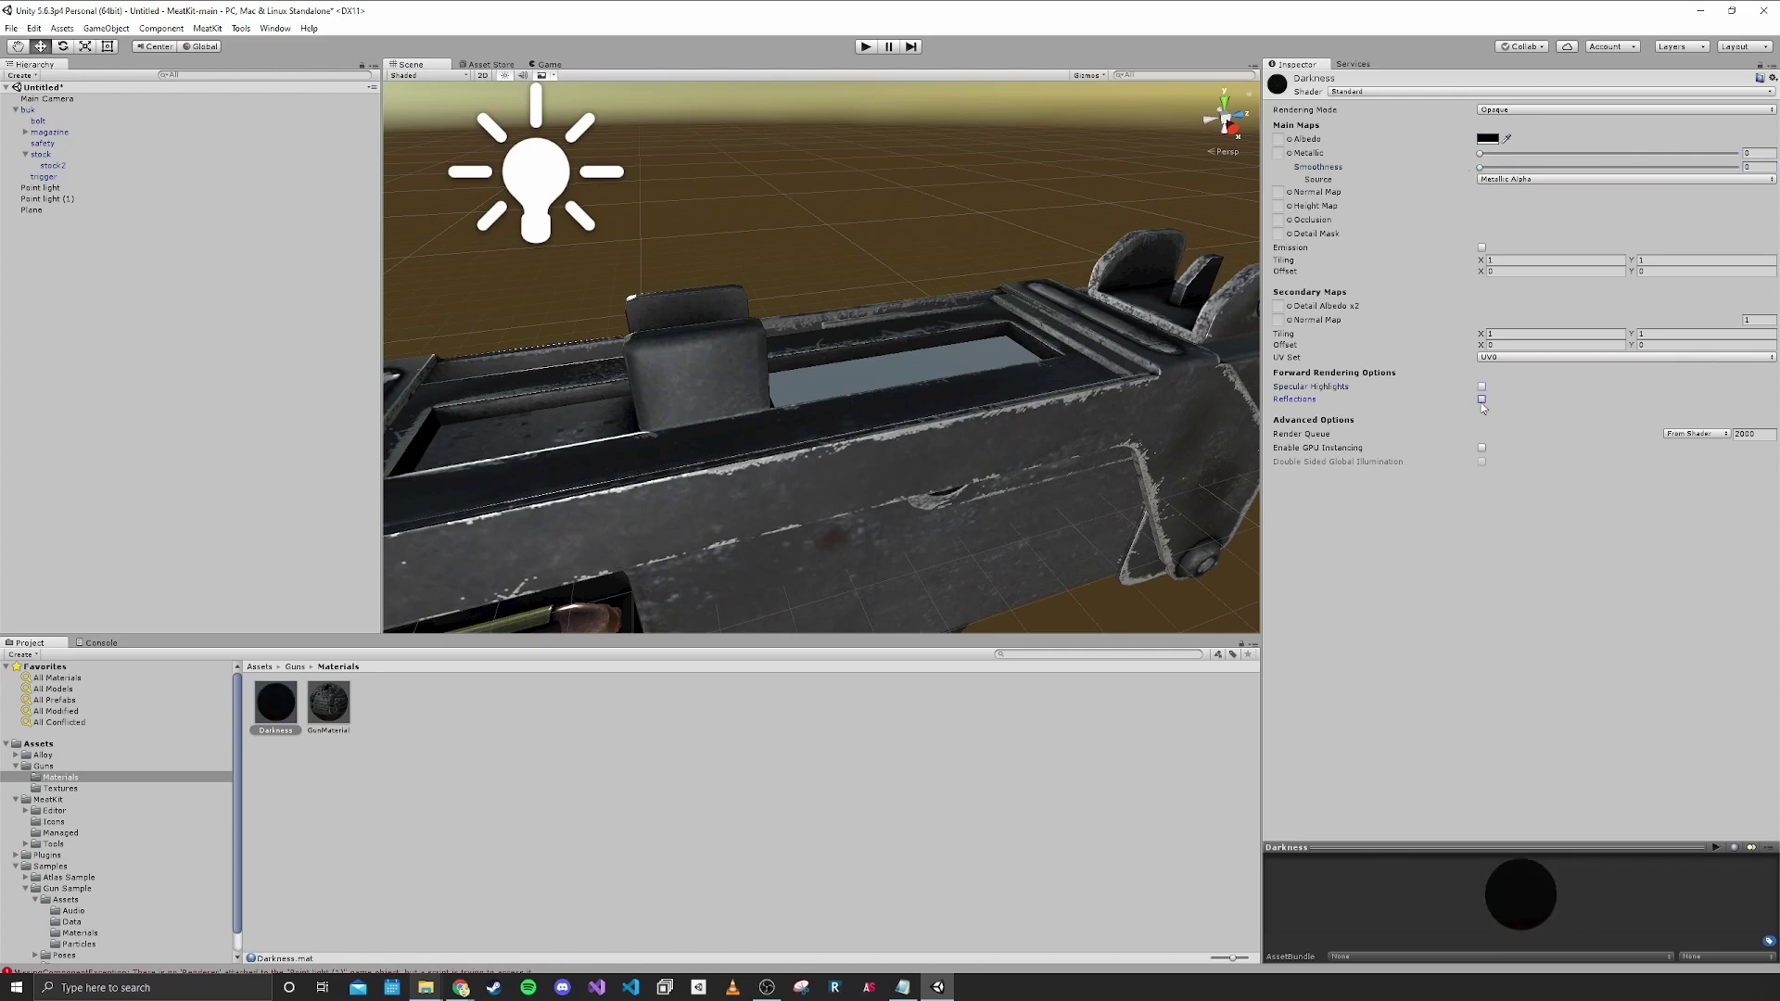
# Apply the Darkness material to the plane inside the receiver slot.
pyautogui.moveTo(1022, 334); pyautogui.dragTo(1012, 353, button='right')
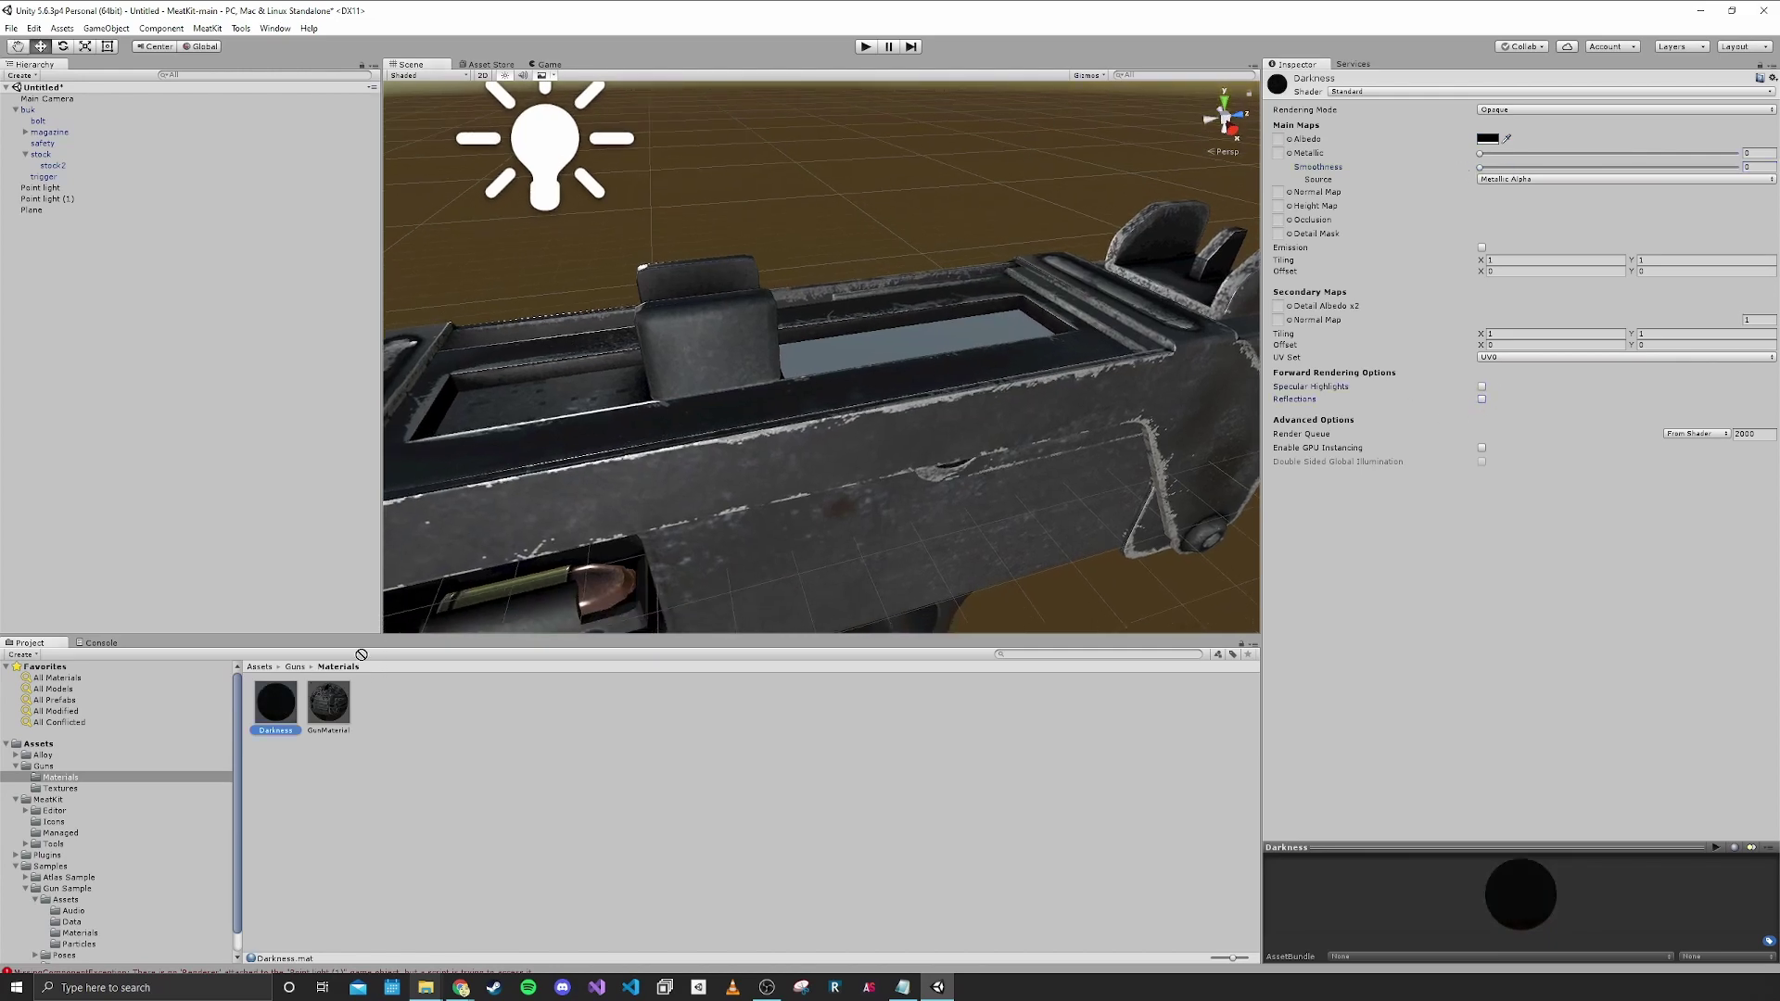
pyautogui.moveTo(361, 654); pyautogui.dragTo(818, 376)
pyautogui.moveTo(819, 368); pyautogui.dragTo(739, 377, button='right')
pyautogui.moveTo(739, 377); pyautogui.dragTo(676, 406, button='middle')
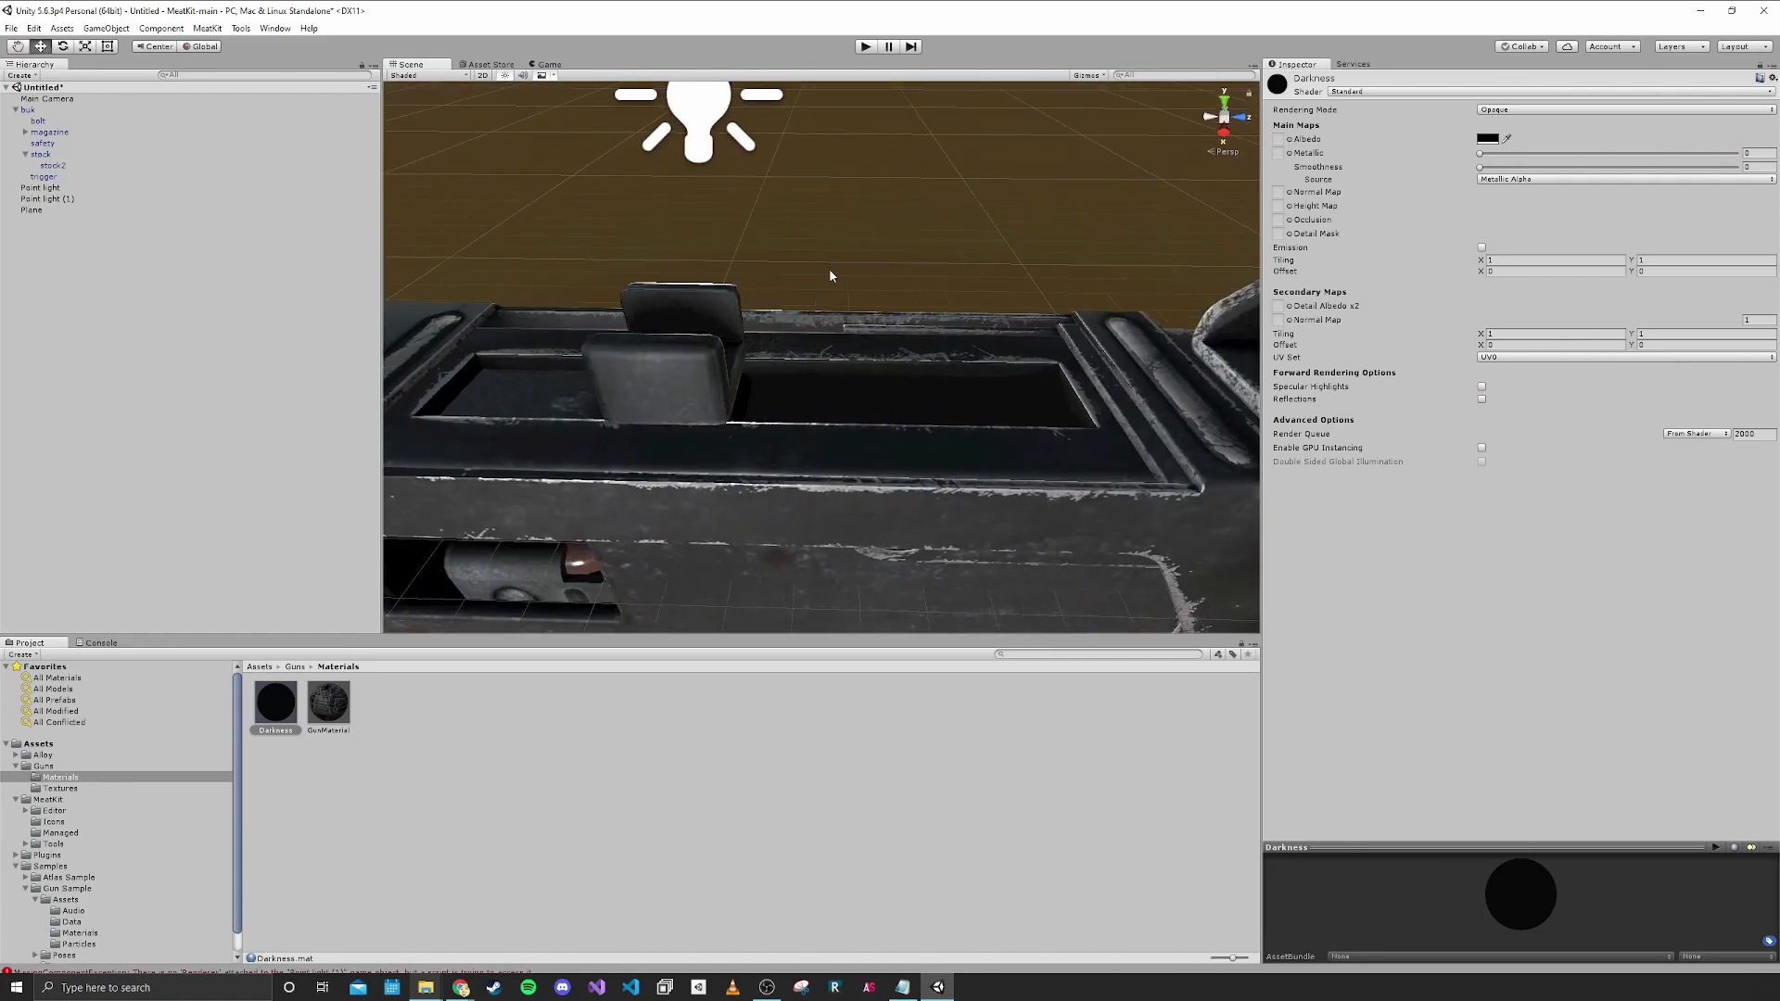
# Deselect the material and examine the blackened slot and the ejection port from several angles.
pyautogui.click(831, 269)
pyautogui.moveTo(831, 269); pyautogui.dragTo(878, 287, button='right')
pyautogui.moveTo(880, 273); pyautogui.dragTo(901, 305, button='middle')
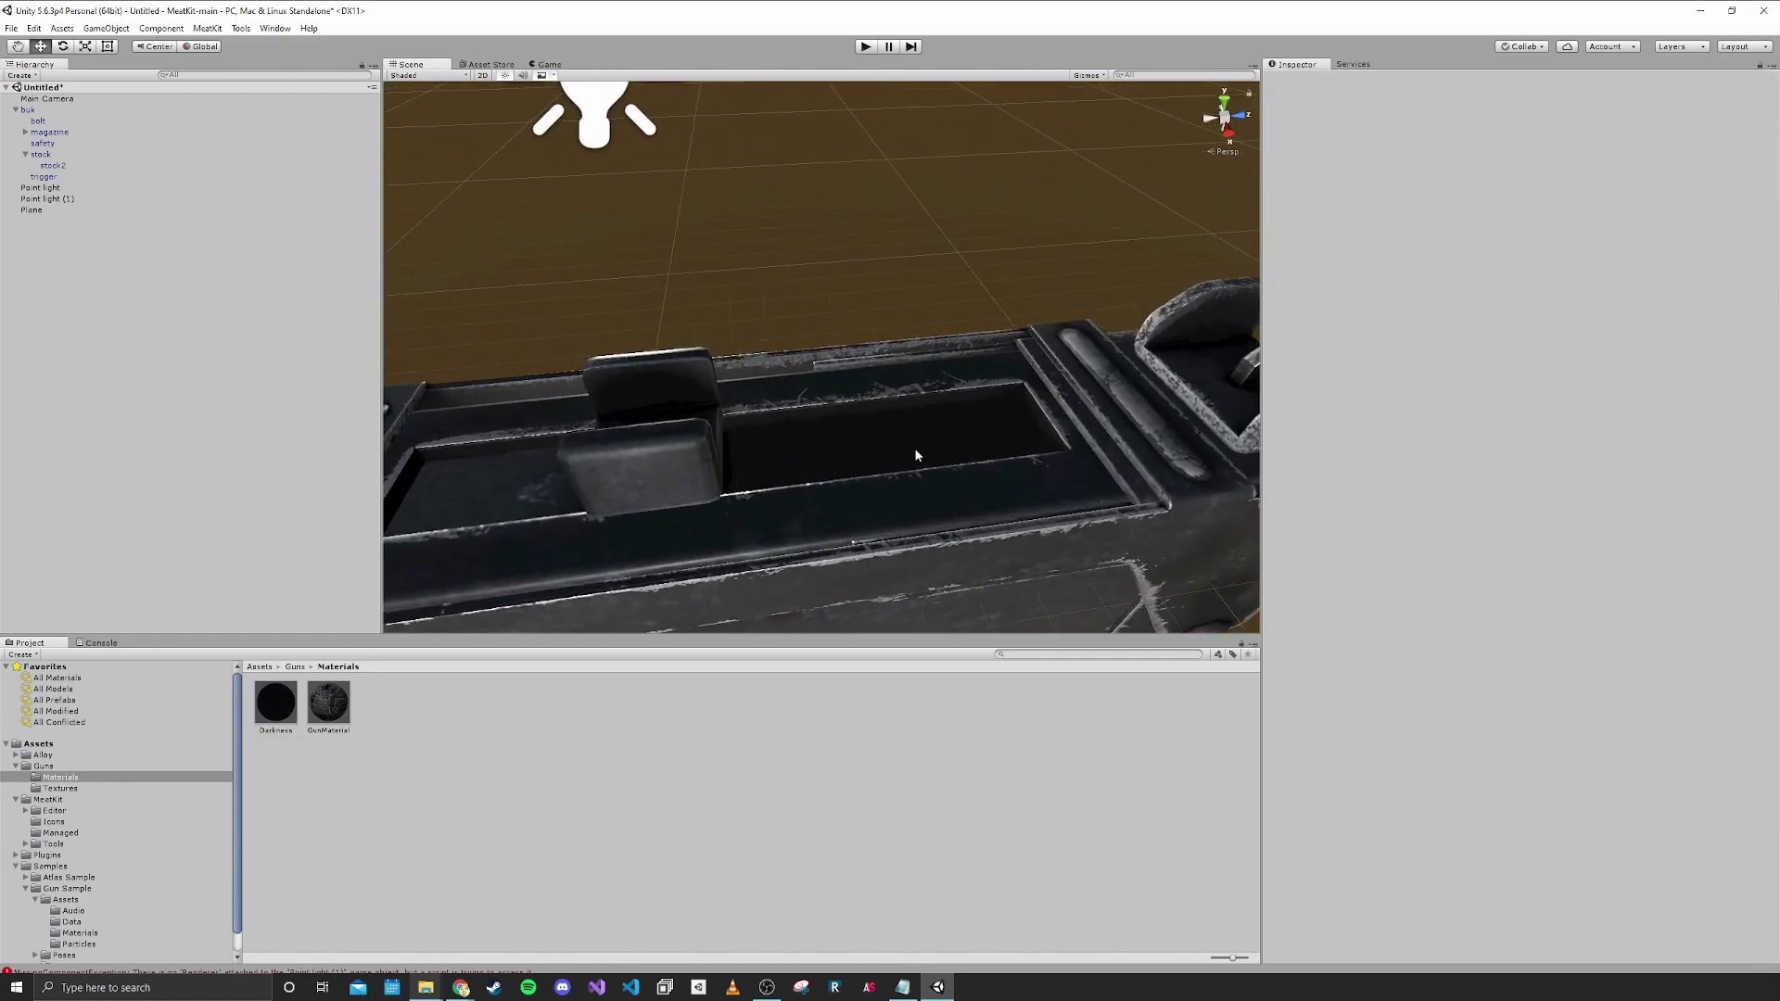
pyautogui.moveTo(914, 450); pyautogui.dragTo(743, 457, button='right')
pyautogui.moveTo(742, 457); pyautogui.dragTo(826, 437, button='middle')
pyautogui.moveTo(826, 436); pyautogui.dragTo(993, 406, button='right')
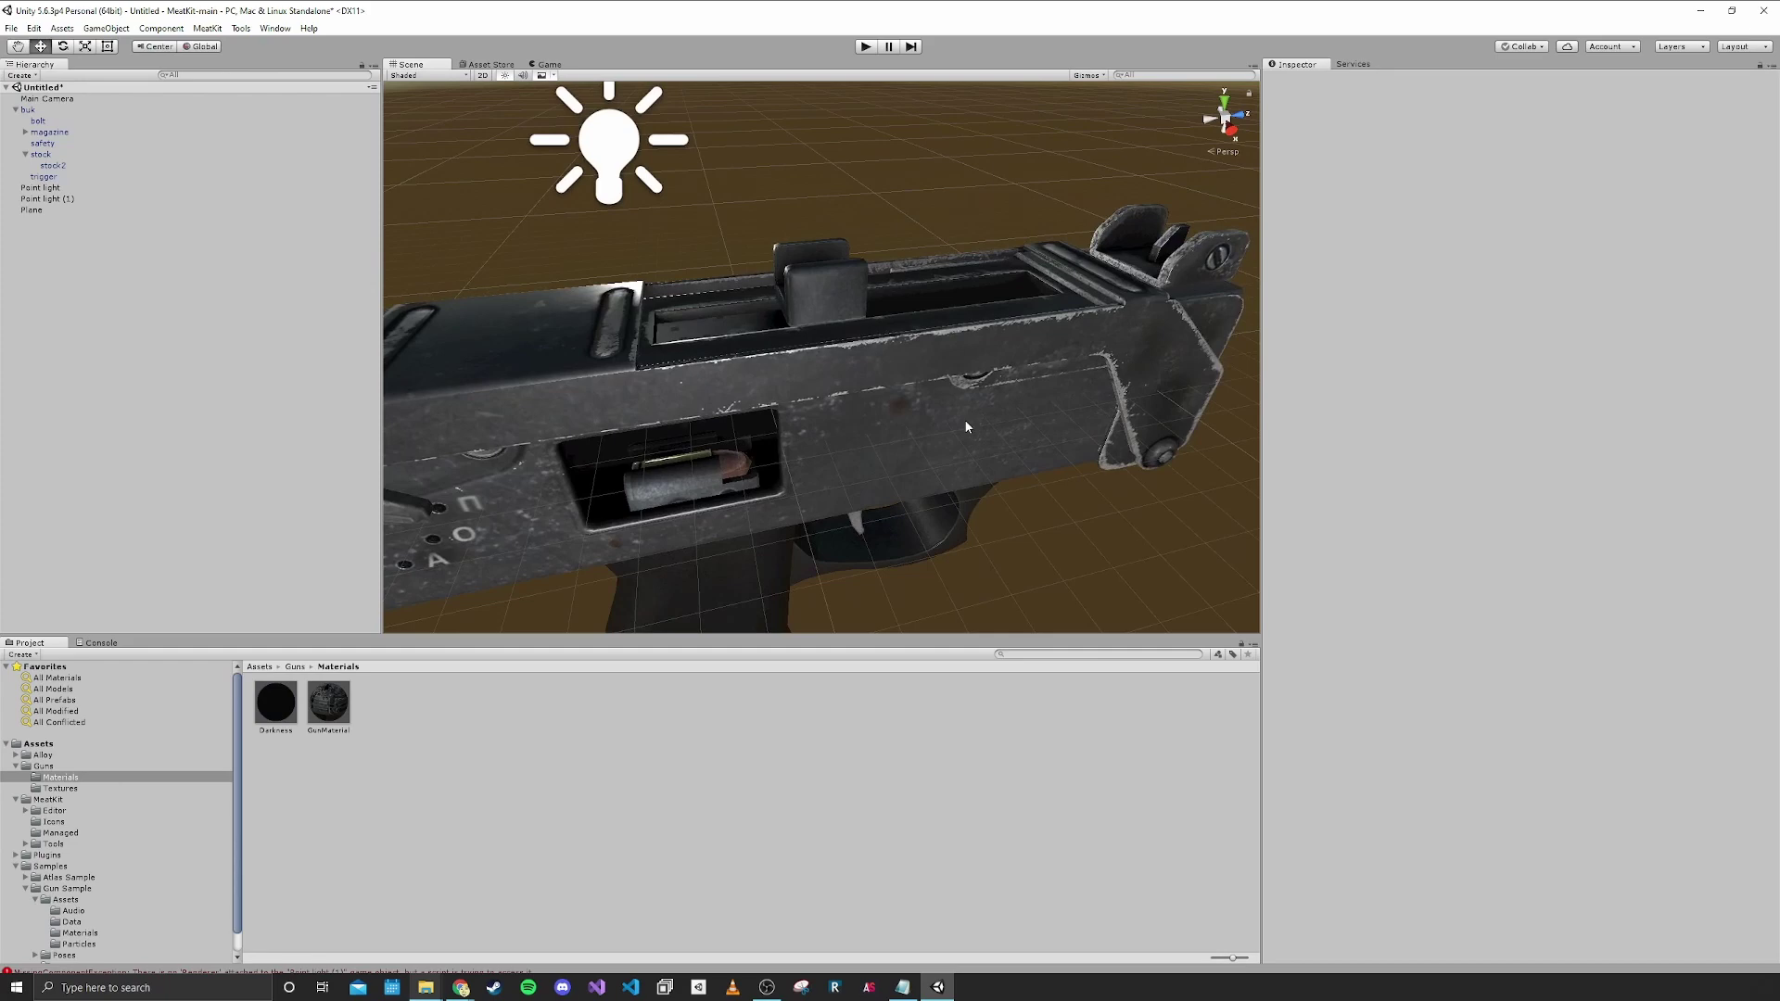
pyautogui.moveTo(944, 397); pyautogui.dragTo(834, 377, button='right')
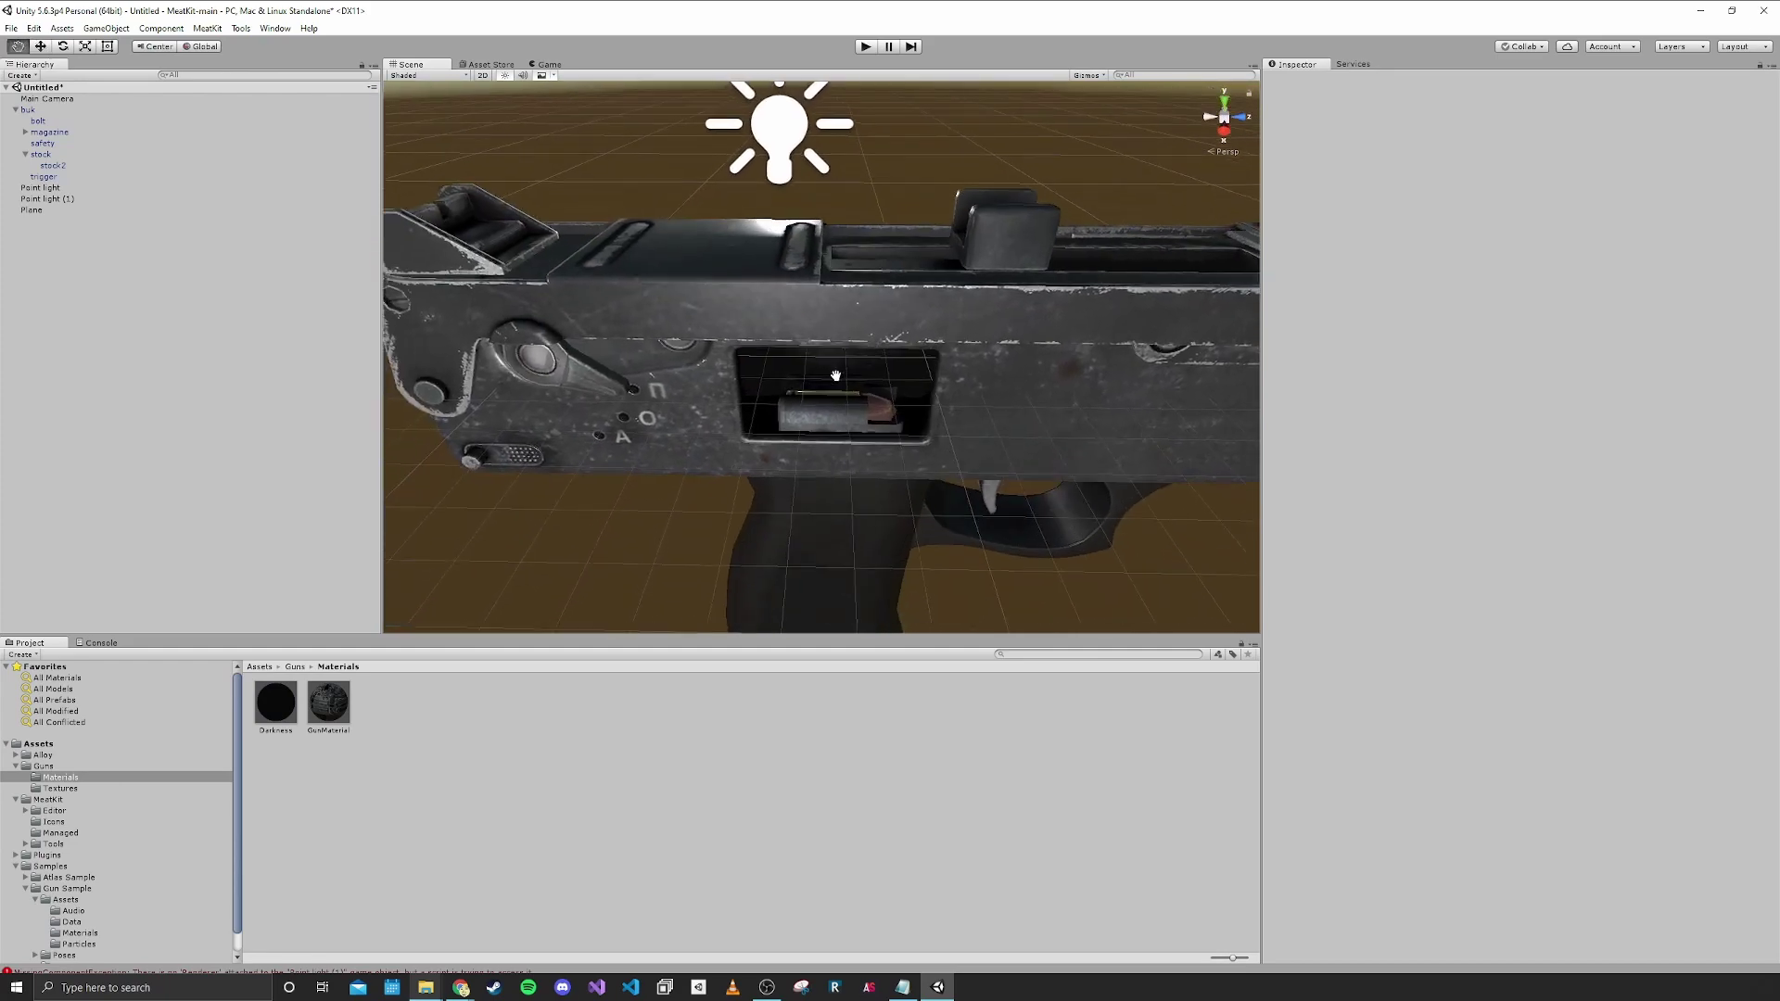
# Select the bolt and slide it forward along the receiver to X 0.031.
pyautogui.click(986, 237)
pyautogui.click(988, 234)
pyautogui.moveTo(1036, 356); pyautogui.dragTo(1066, 358, button='right')
pyautogui.moveTo(1065, 358); pyautogui.dragTo(978, 396, button='middle')
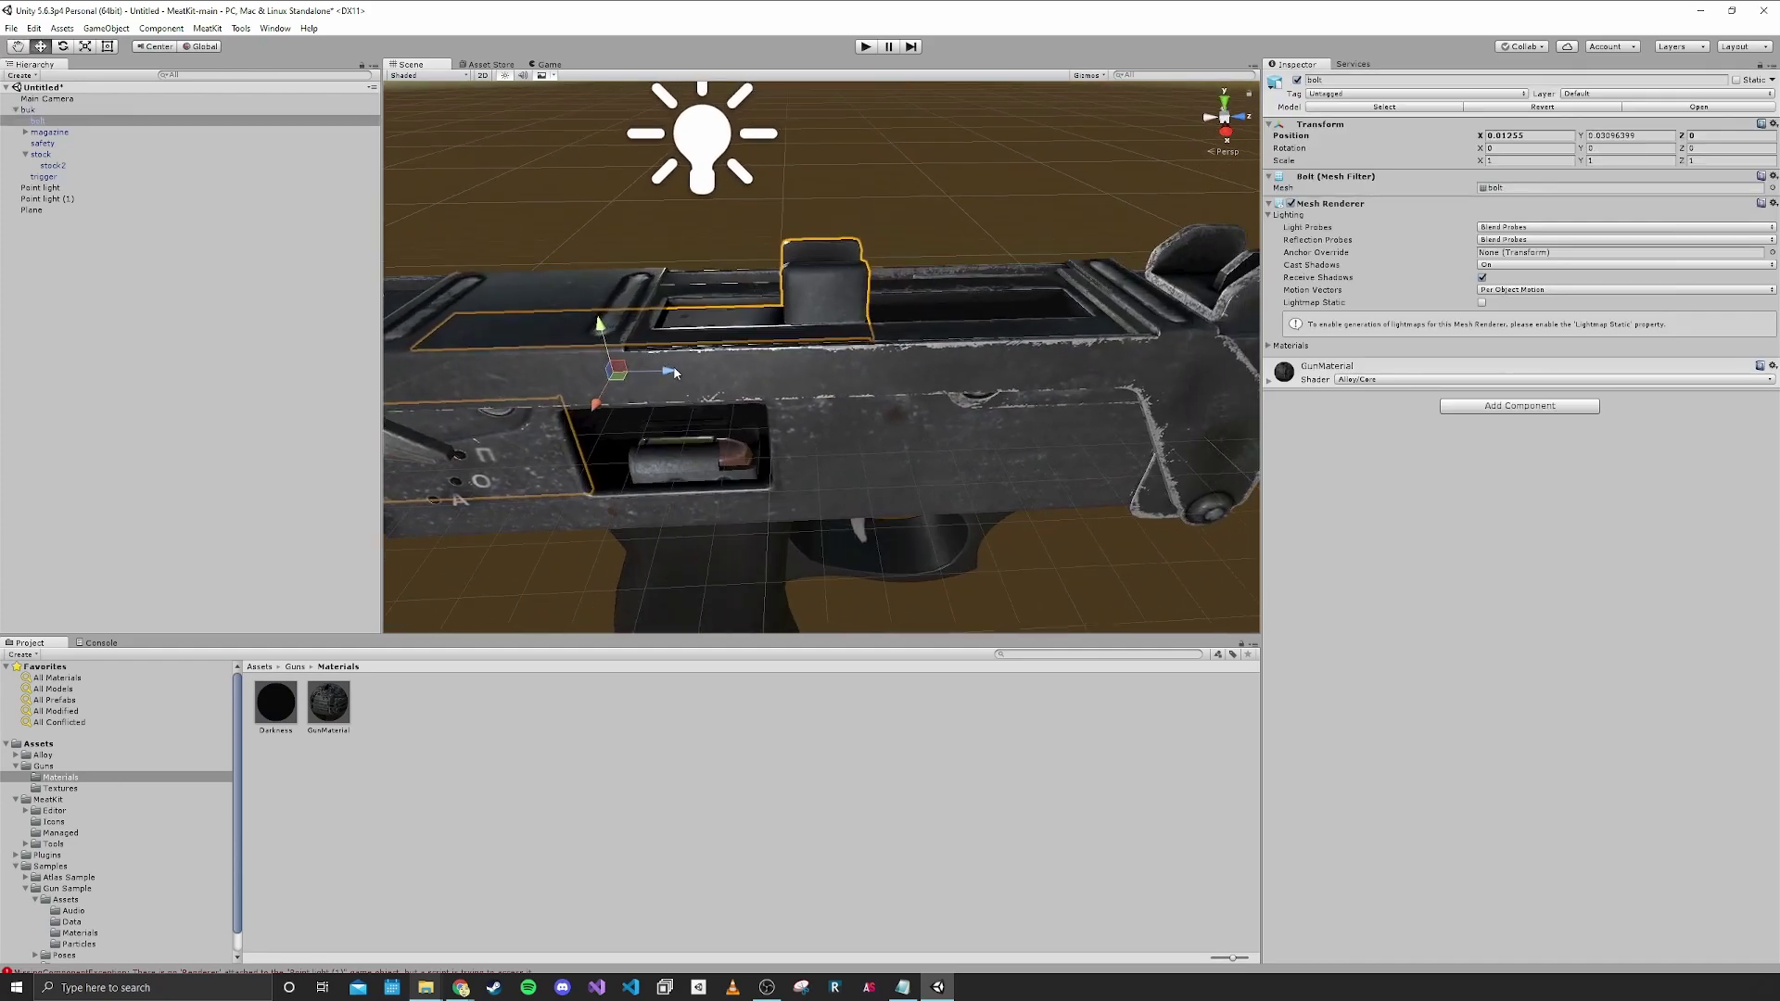
pyautogui.moveTo(647, 368); pyautogui.dragTo(726, 366)
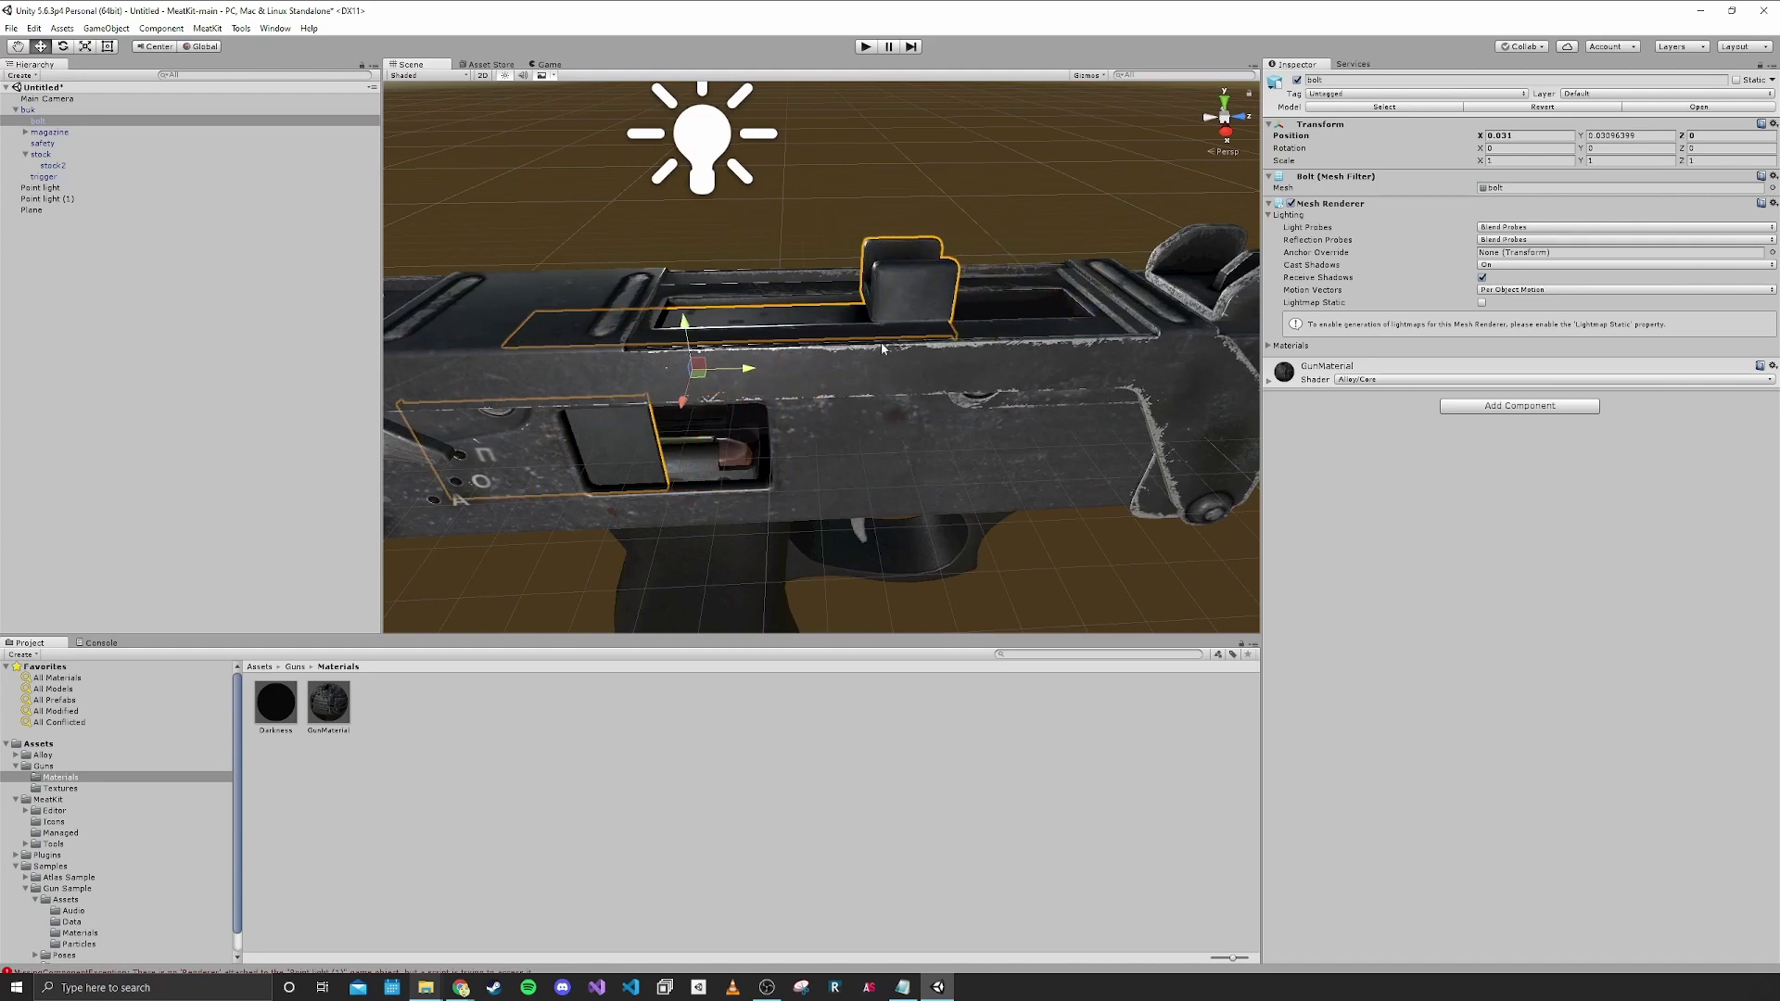
# Remove the Mesh Collider component from the plane and clear the selection.
pyautogui.click(986, 317)
pyautogui.rightClick(1328, 191)
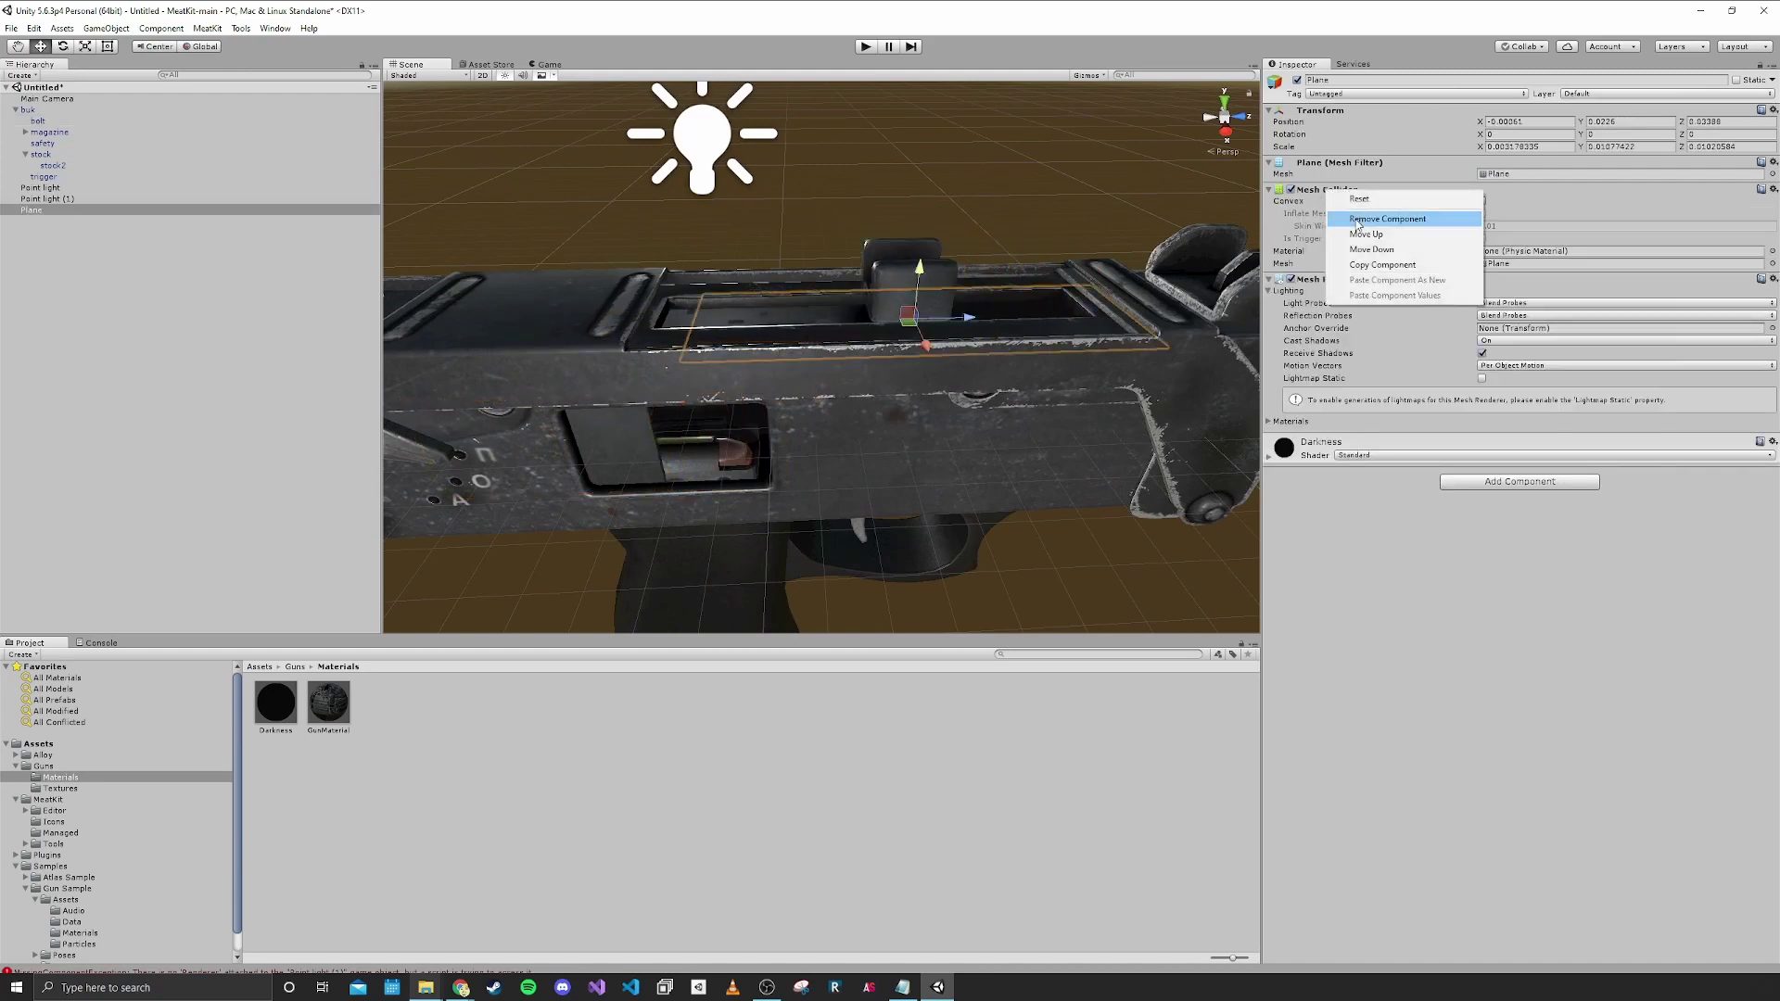
pyautogui.click(1362, 223)
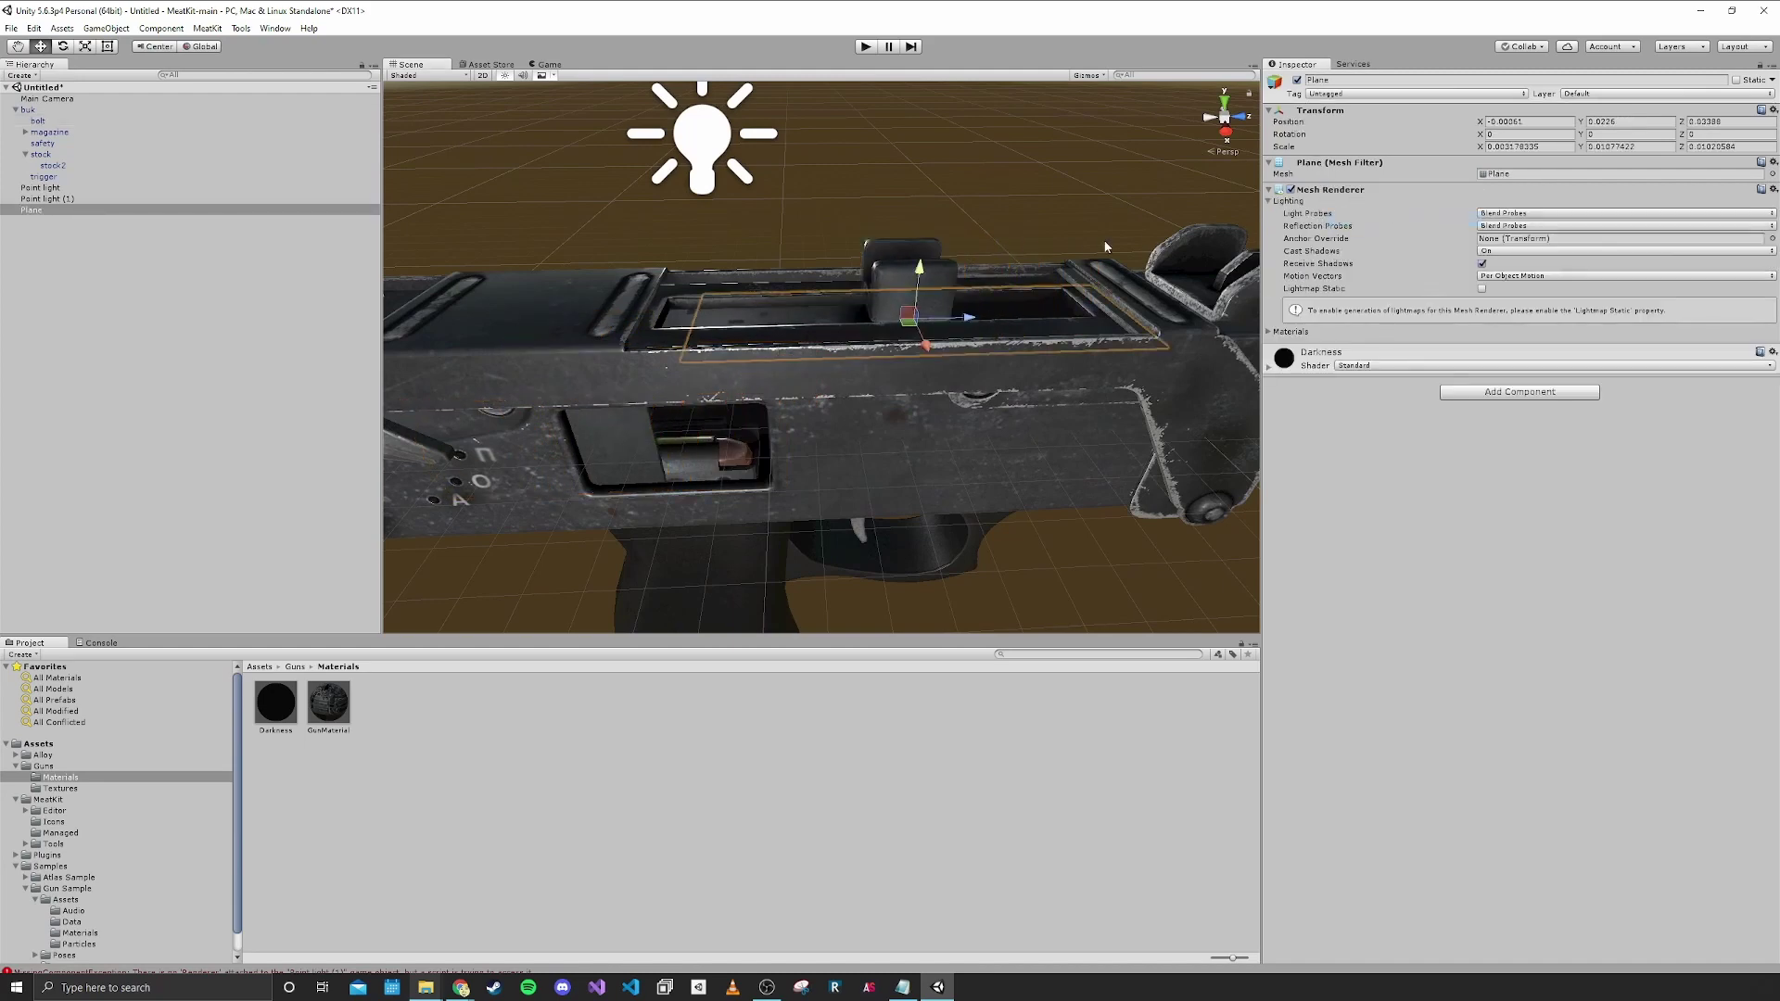
pyautogui.click(1034, 188)
# Move the magazine straight down out of the grip and examine the gun without it.
pyautogui.moveTo(812, 324); pyautogui.dragTo(652, 332, button='right')
pyautogui.keyDown('alt'); pyautogui.moveTo(652, 333); pyautogui.dragTo(706, 276); pyautogui.keyUp('alt')
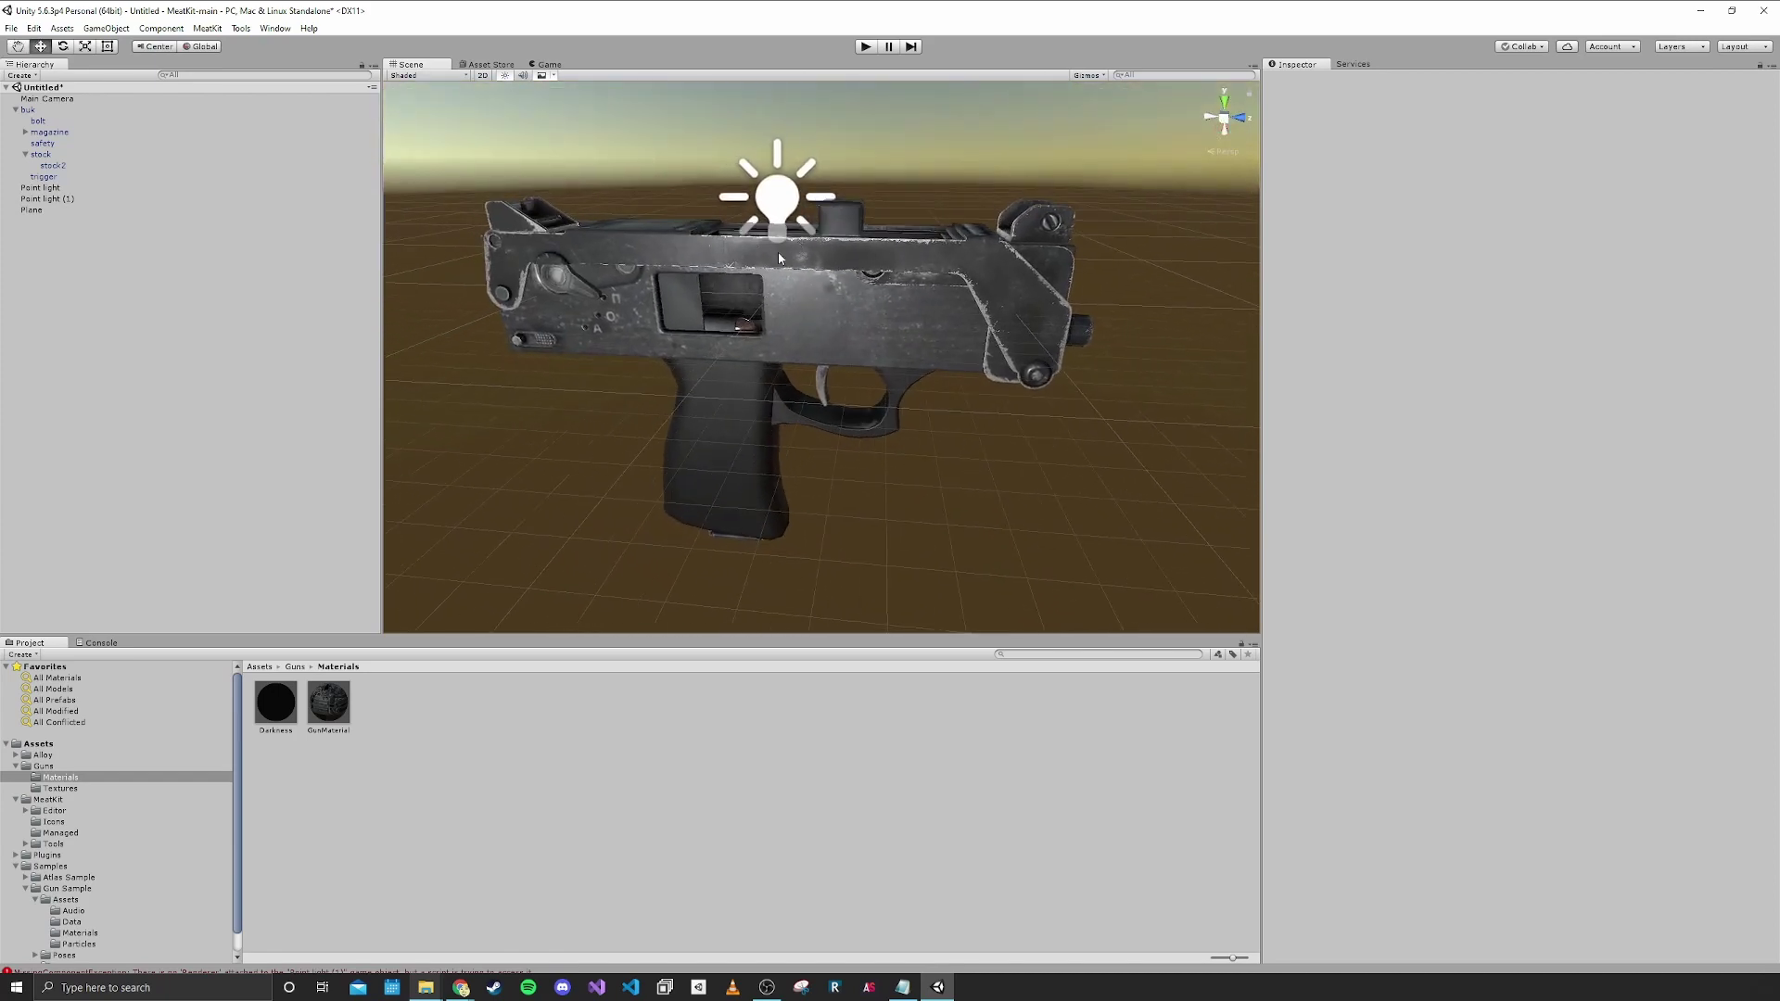
pyautogui.keyDown('alt'); pyautogui.moveTo(783, 264); pyautogui.dragTo(816, 346); pyautogui.keyUp('alt')
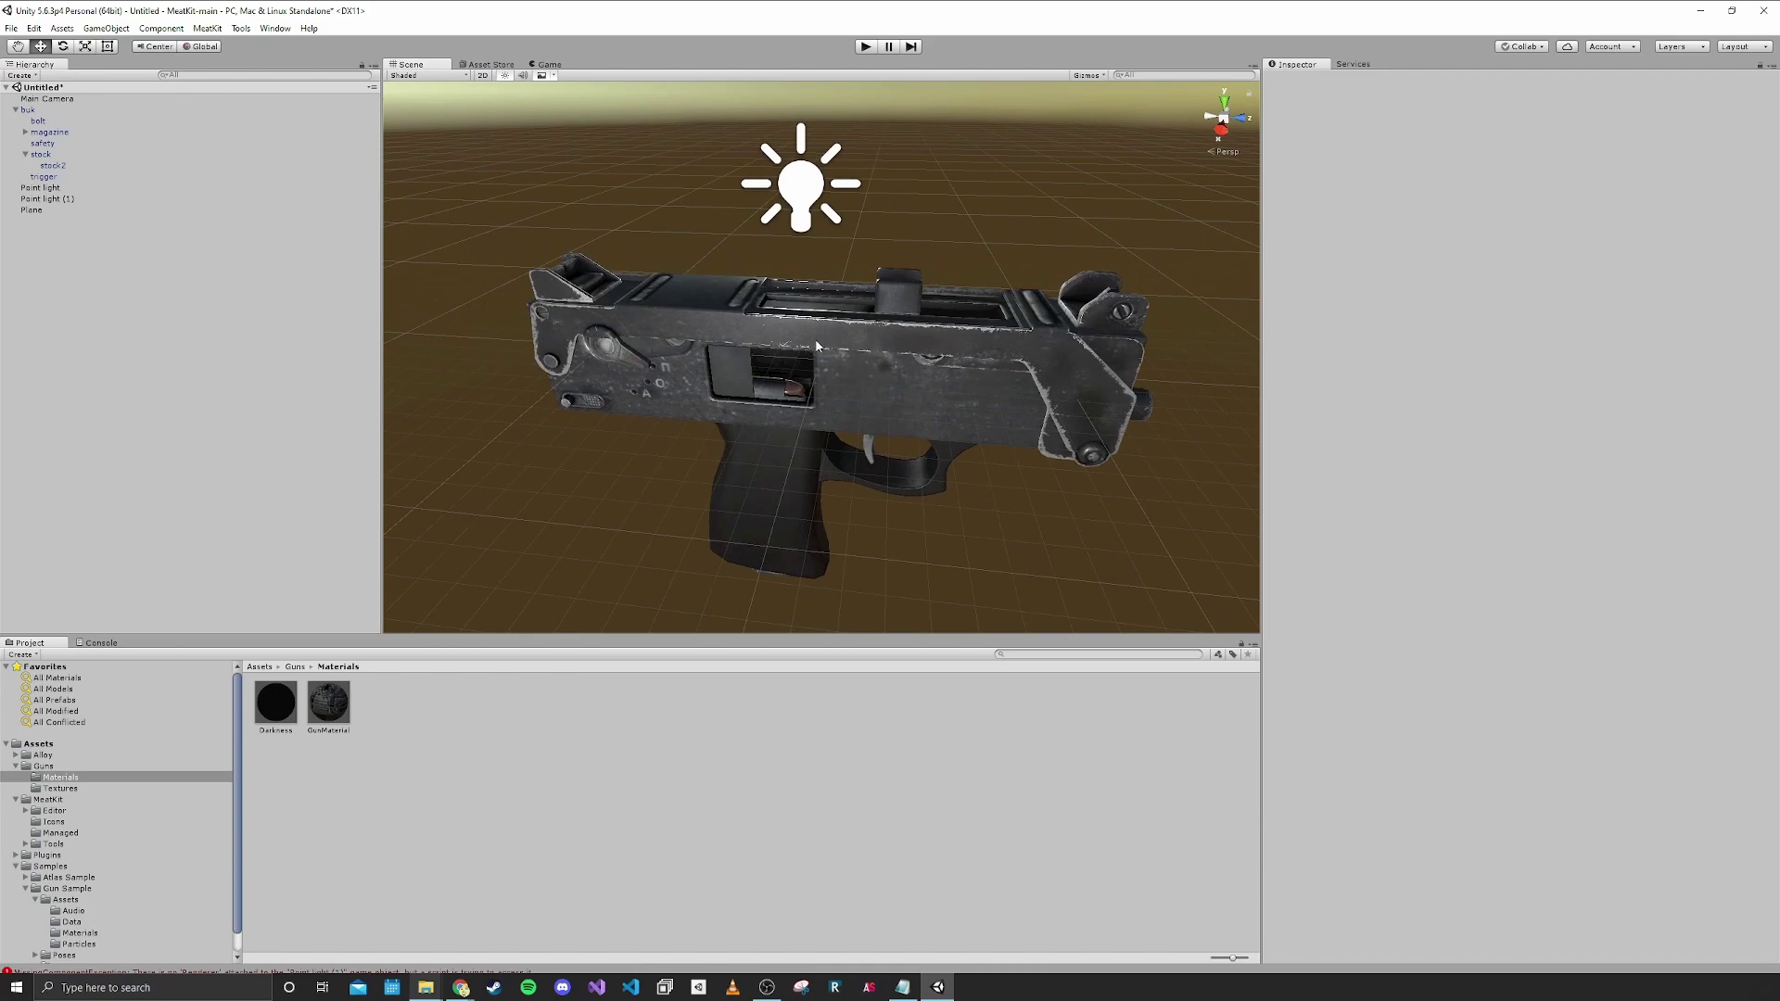
pyautogui.click(781, 399)
pyautogui.moveTo(773, 455); pyautogui.dragTo(783, 548)
pyautogui.moveTo(753, 496); pyautogui.dragTo(739, 570, button='right')
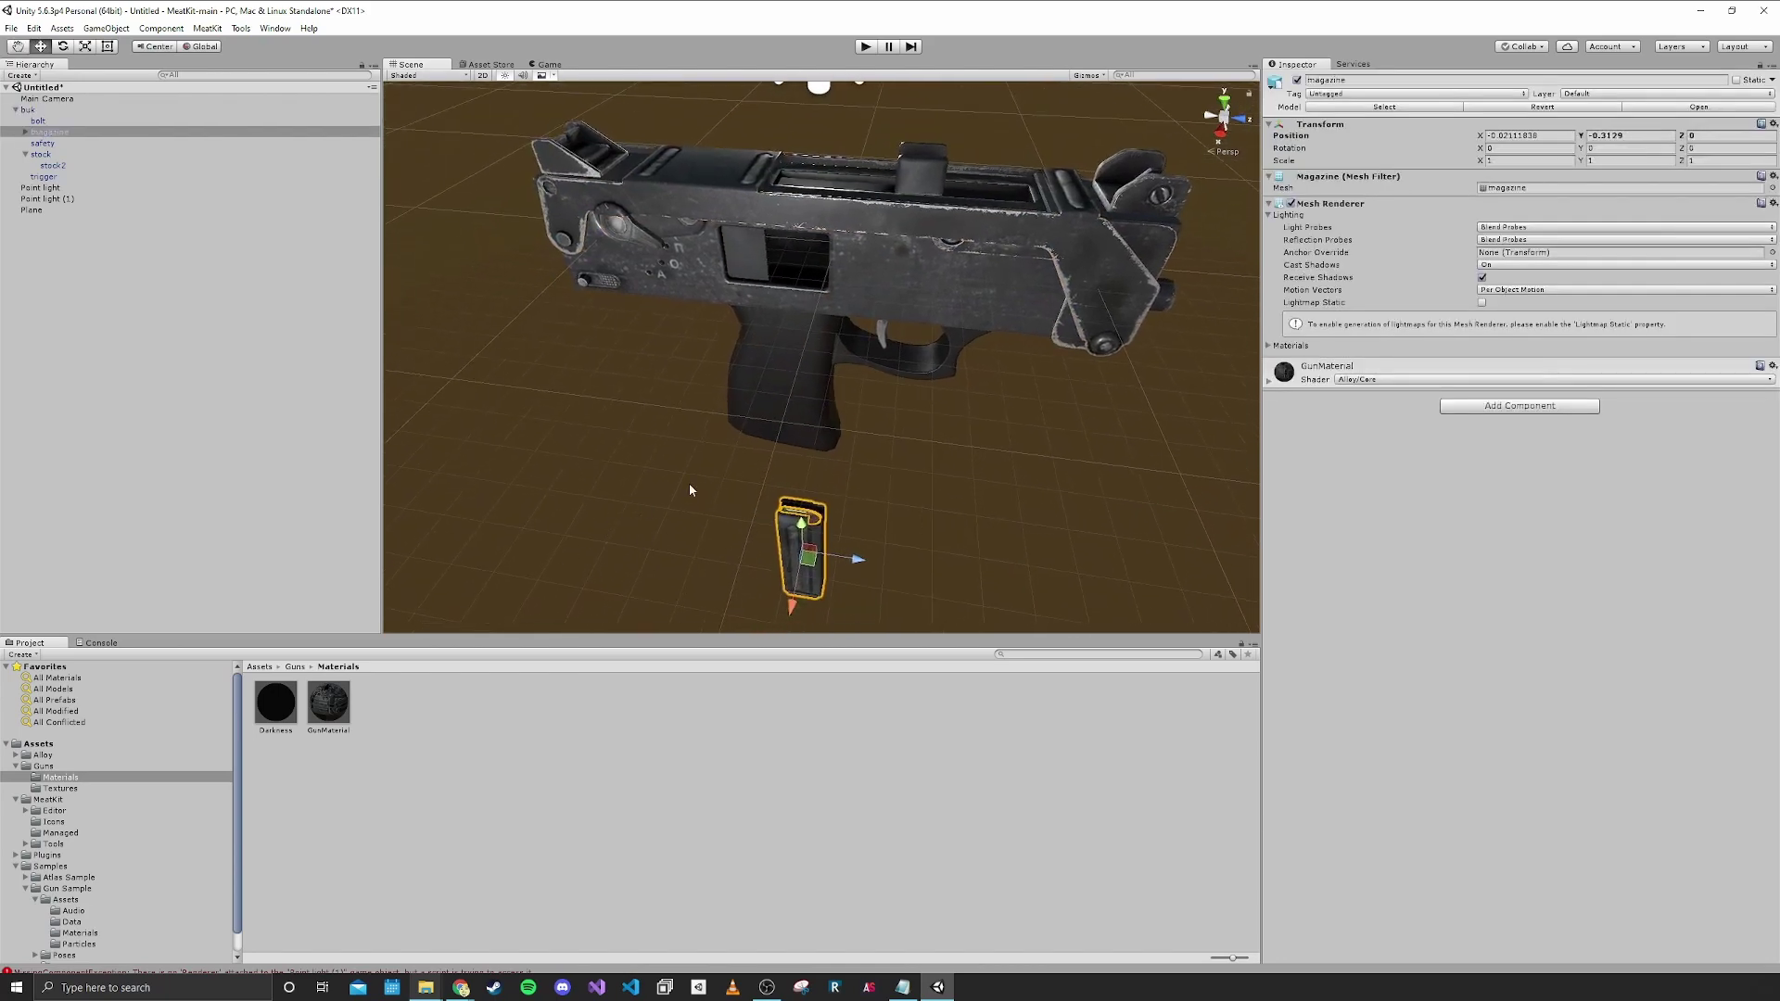
pyautogui.keyDown('alt'); pyautogui.moveTo(747, 466); pyautogui.dragTo(771, 421); pyautogui.keyUp('alt')
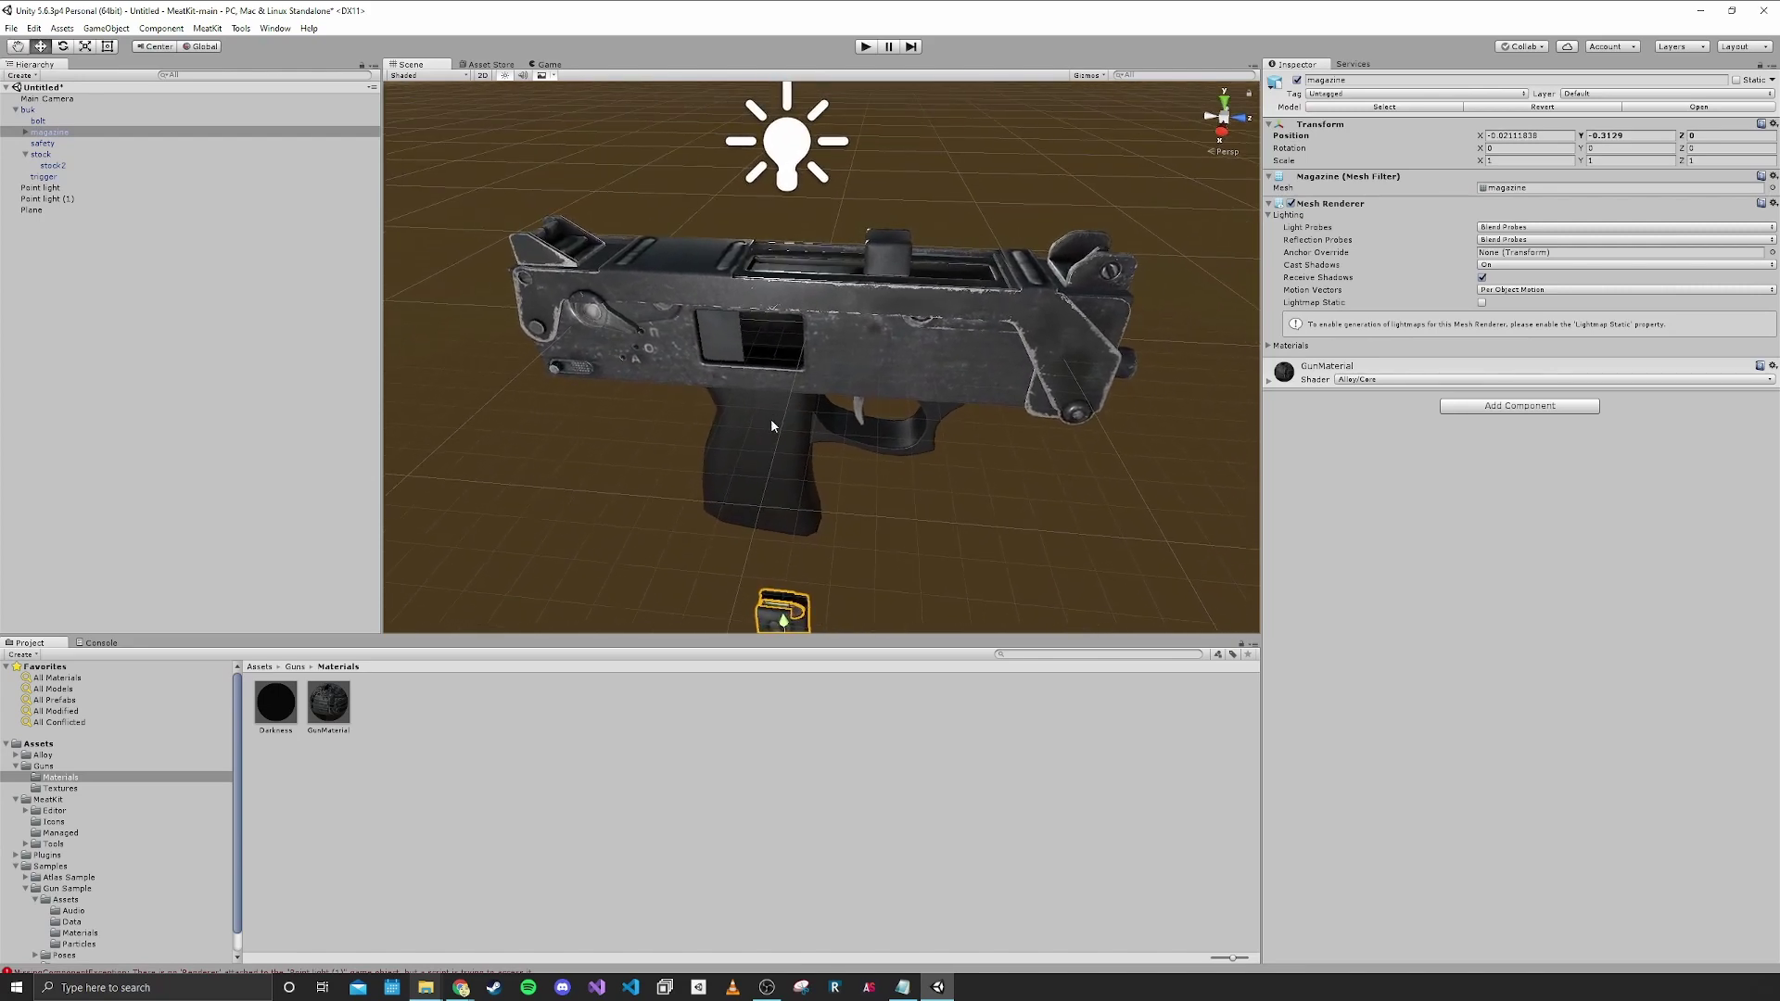